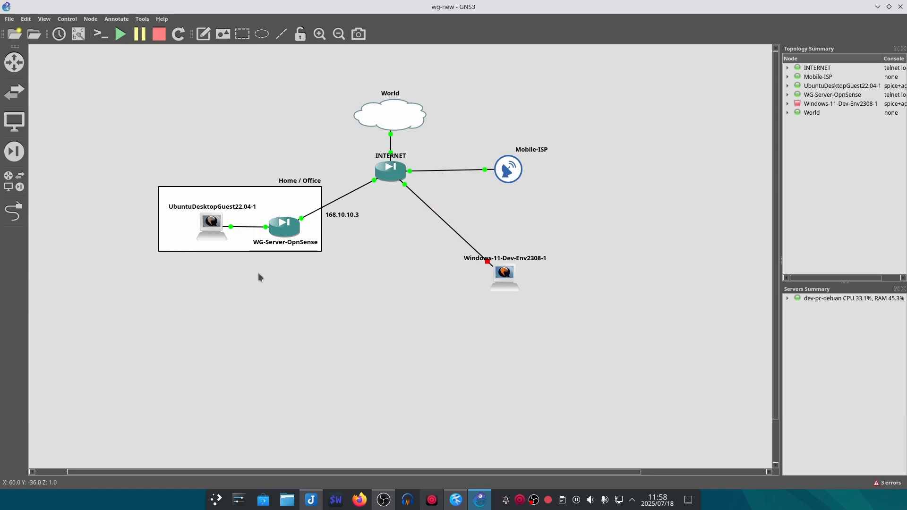
- Open the Ubuntu guest's OPNsense dashboard and browse the widget list, cancelling without adding any
{"action": "double_click", "coordinate": [215, 225]}
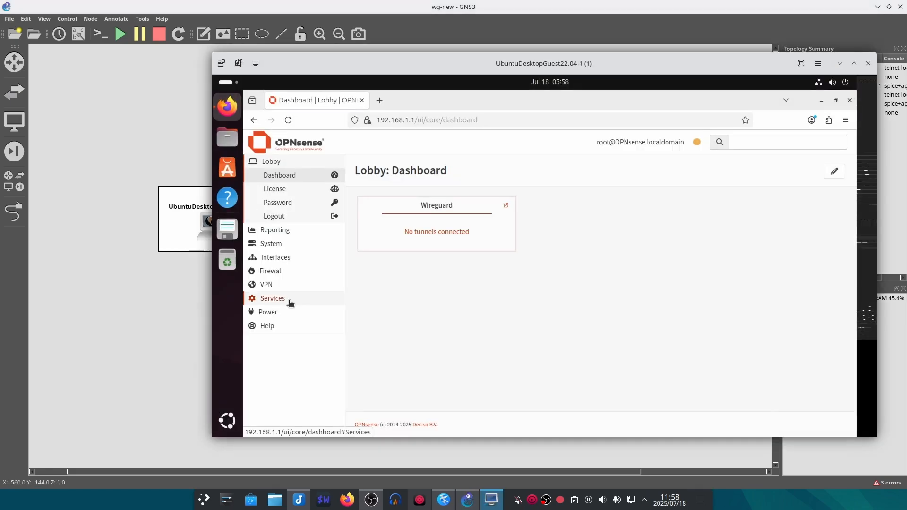
{"action": "left_click_drag", "start_coordinate": [500, 61], "coordinate": [363, 65]}
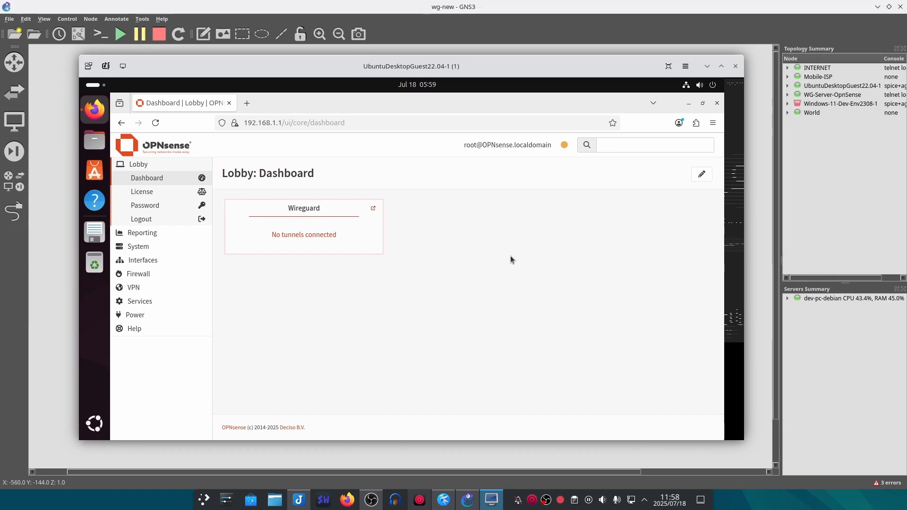
{"action": "left_click", "coordinate": [702, 175]}
{"action": "left_click", "coordinate": [661, 175]}
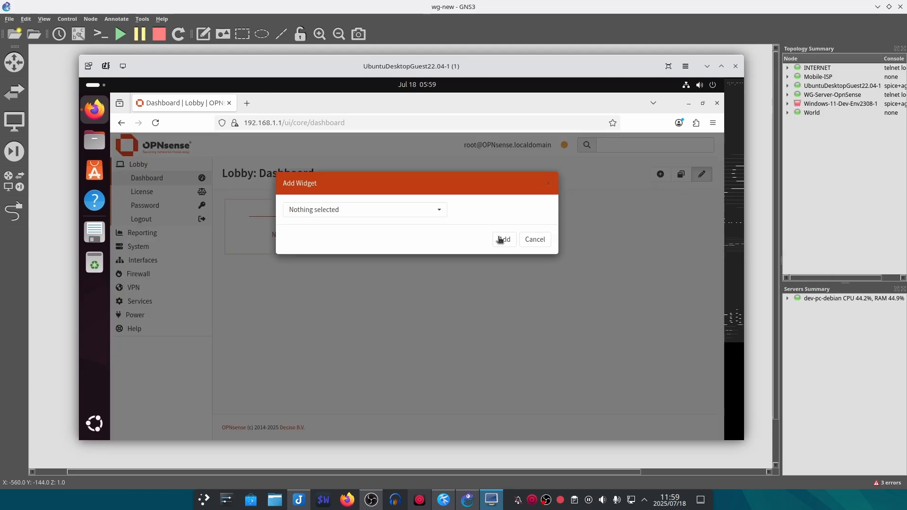
{"action": "left_click", "coordinate": [391, 214]}
{"action": "scroll", "coordinate": [378, 266], "scroll_direction": "down", "scroll_amount": 3}
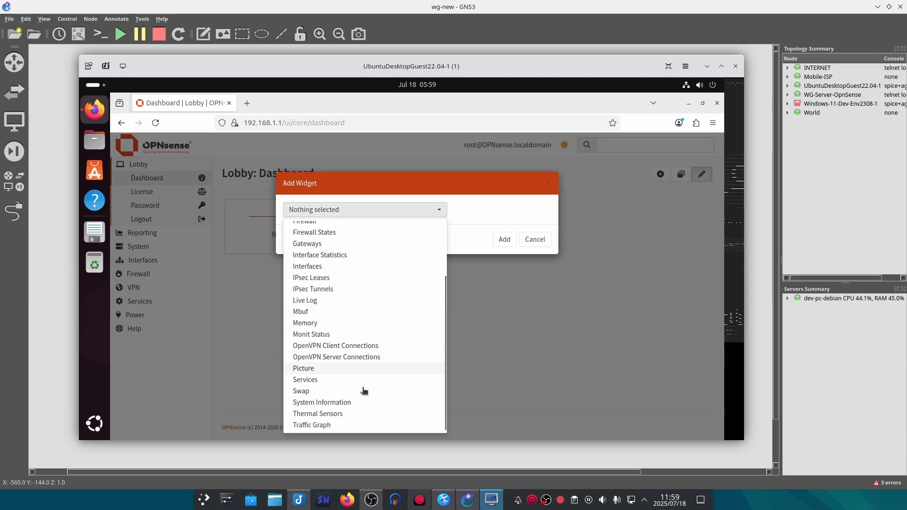
{"action": "left_click", "coordinate": [520, 320]}
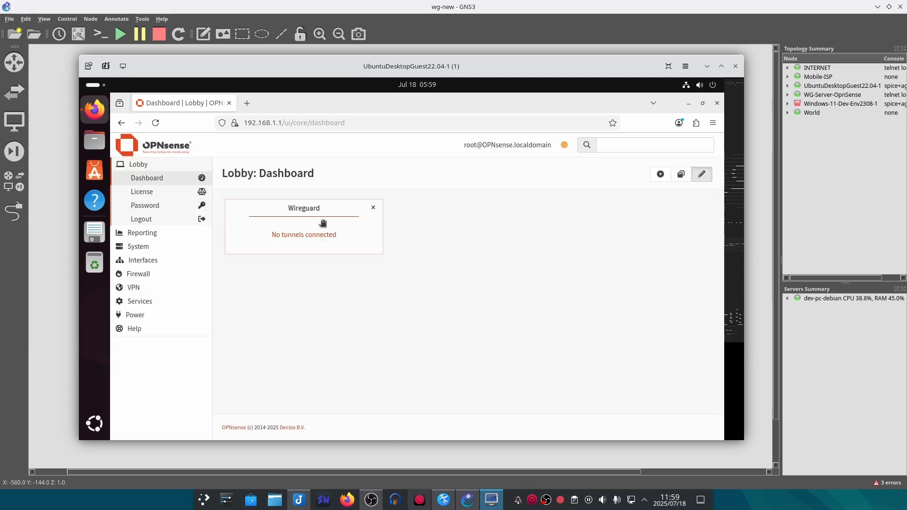
{"action": "left_click", "coordinate": [707, 175]}
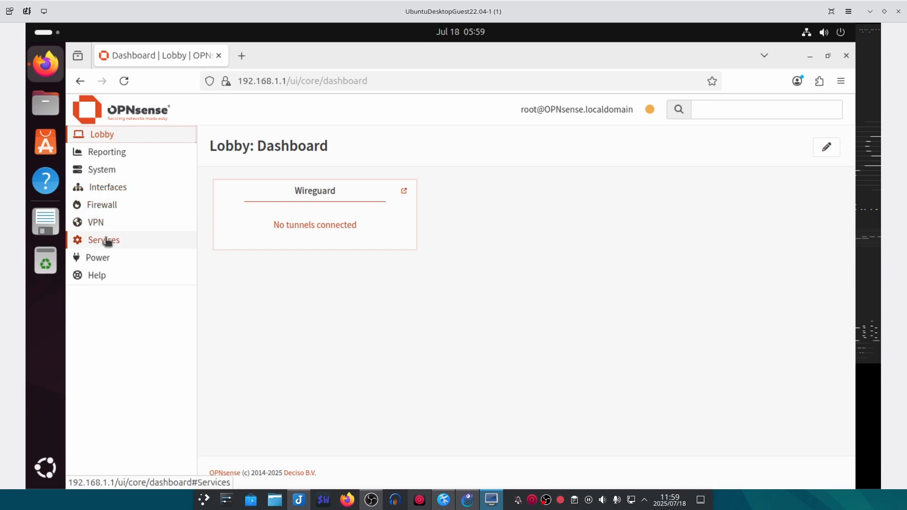
- Under VPN > WireGuard > Instances, add a new instance named WG-Server
{"action": "left_click", "coordinate": [114, 228]}
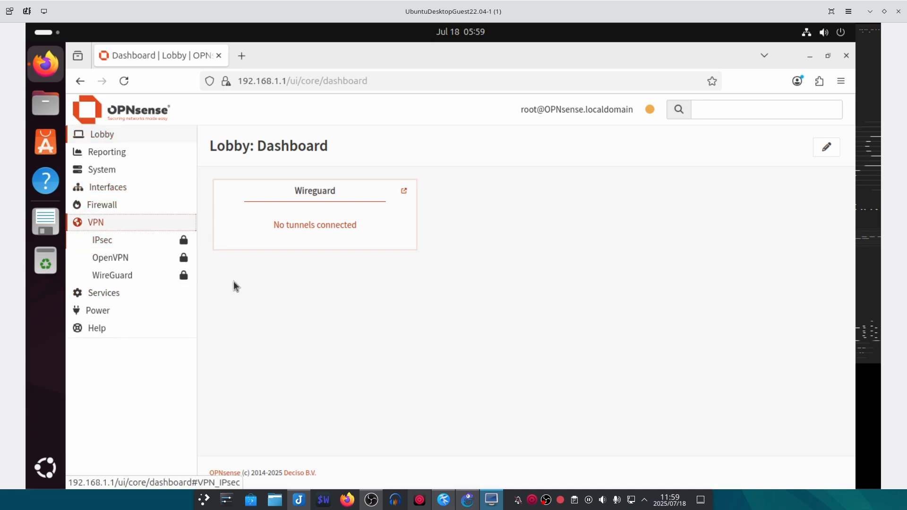
{"action": "left_click", "coordinate": [146, 276]}
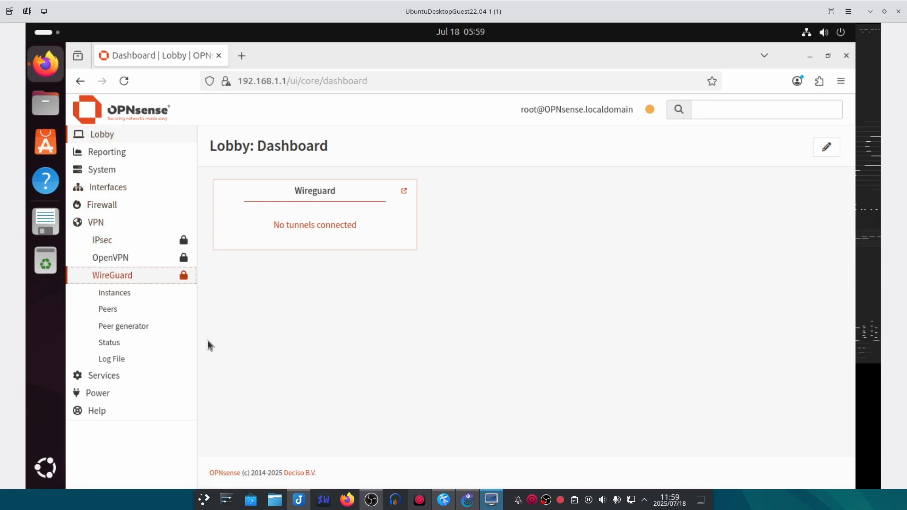
{"action": "left_click", "coordinate": [141, 294]}
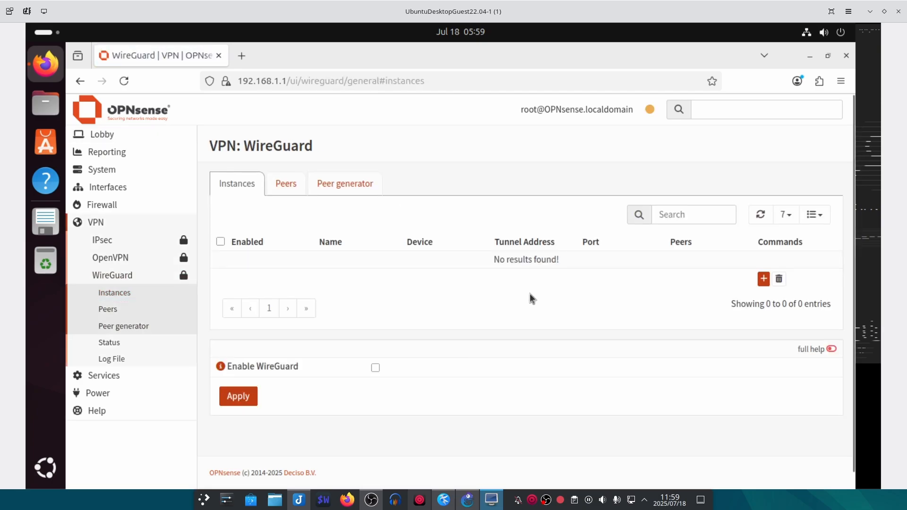
{"action": "left_click", "coordinate": [761, 279]}
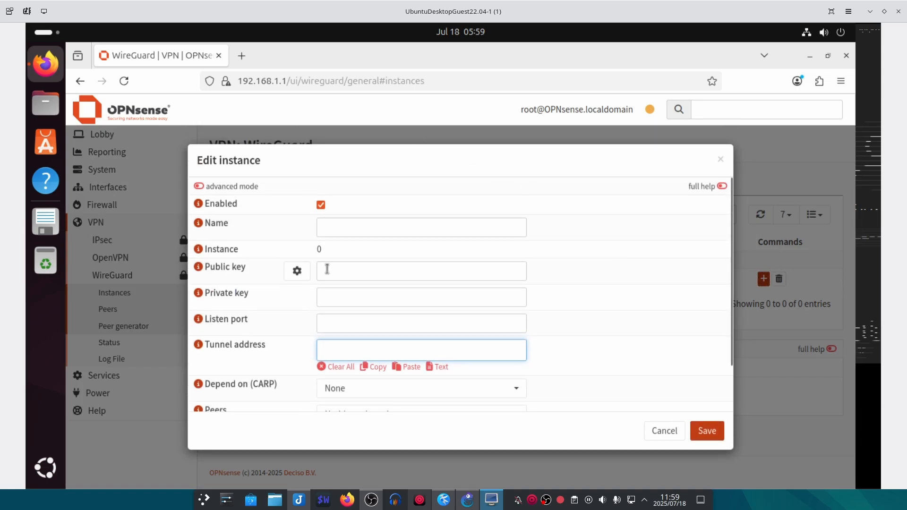
{"action": "left_click", "coordinate": [344, 221]}
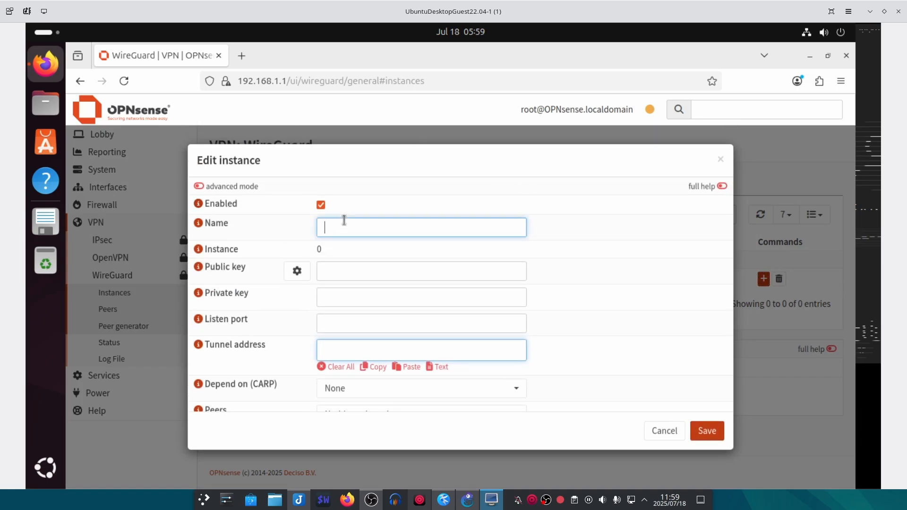
{"action": "type", "text": "WG-Server"}
- Generate a fresh keypair for the instance and set its listen port to 51821
{"action": "left_click", "coordinate": [303, 271]}
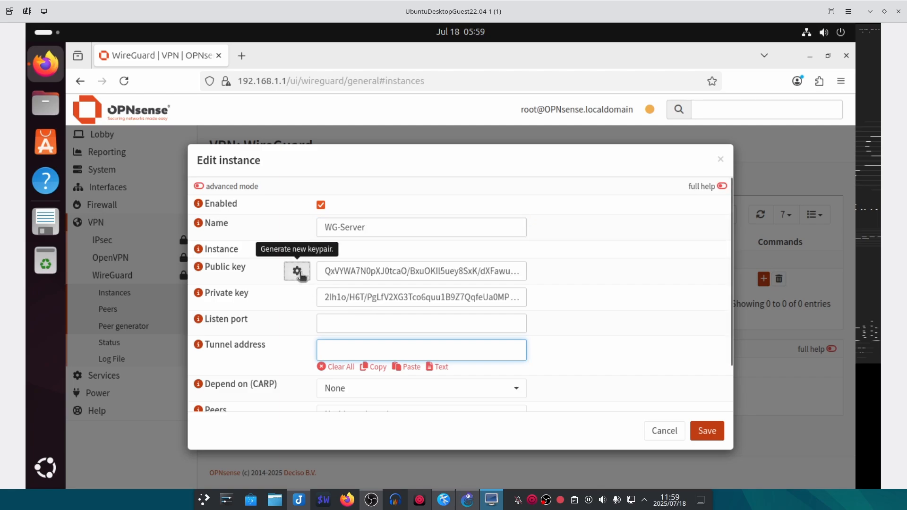
{"action": "scroll", "coordinate": [268, 307], "scroll_direction": "down", "scroll_amount": 2}
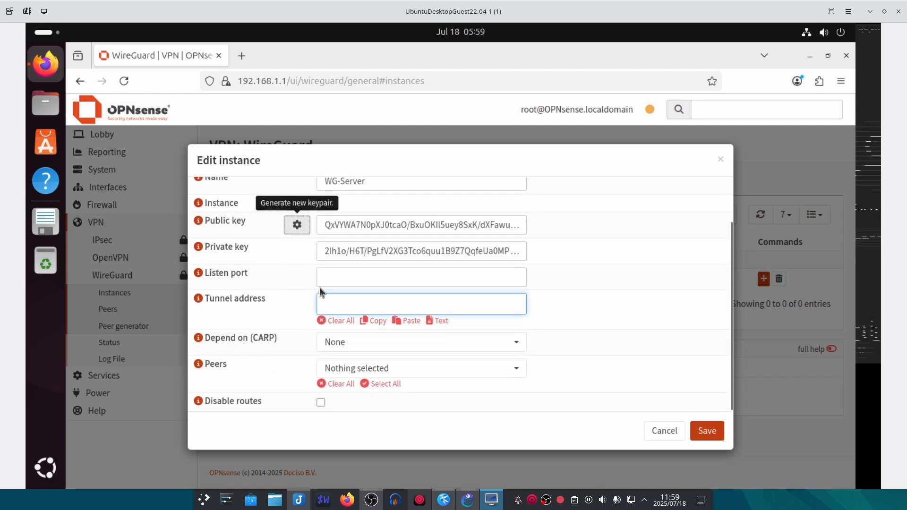
{"action": "left_click", "coordinate": [349, 278]}
{"action": "left_click", "coordinate": [198, 274]}
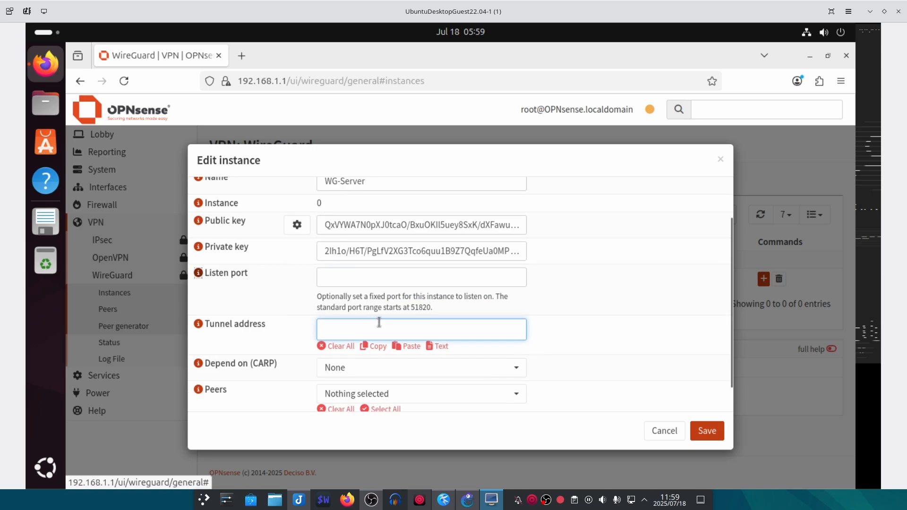
{"action": "left_click", "coordinate": [406, 283]}
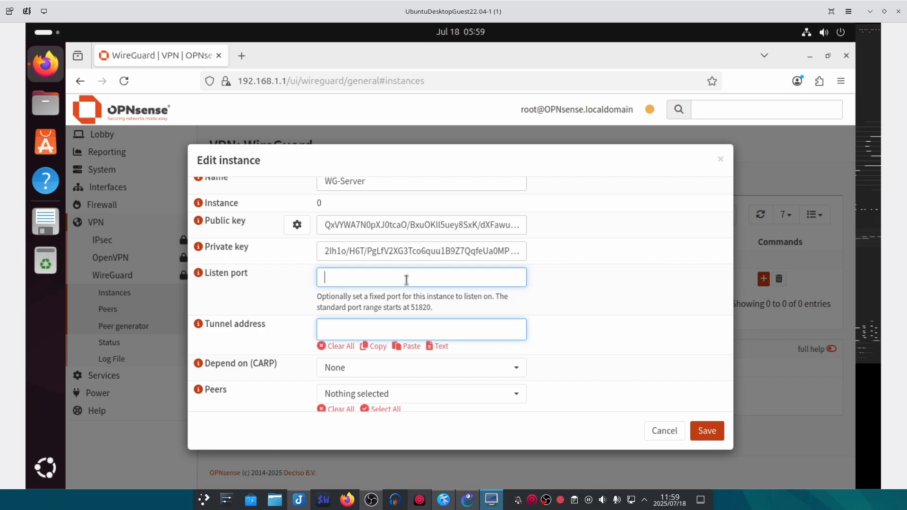
{"action": "type", "text": "51820"}
{"action": "key", "text": "BackSpace"}
{"action": "type", "text": "1"}
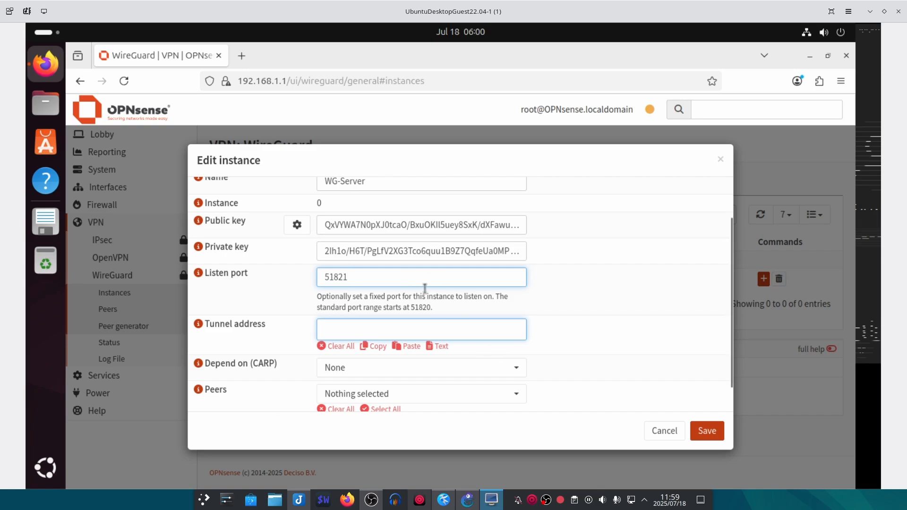
{"action": "key", "text": "BackSpace"}
{"action": "type", "text": "2"}
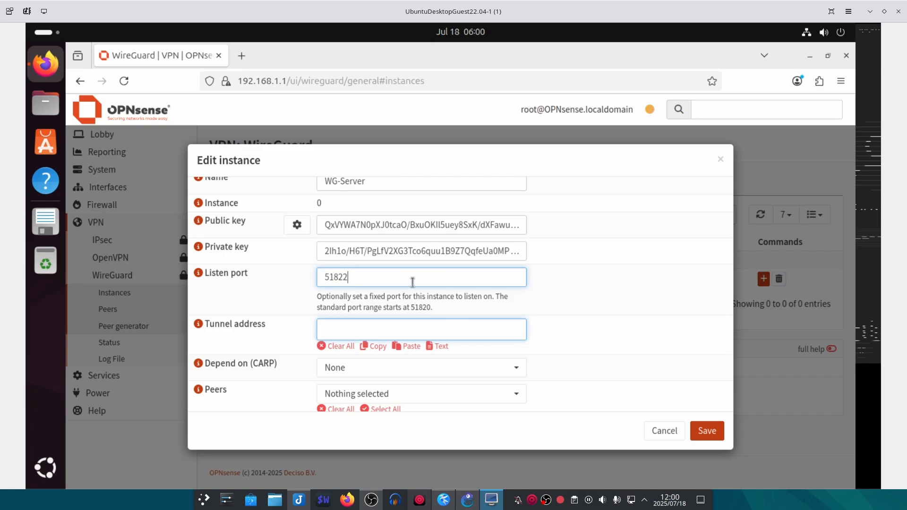
{"action": "key", "text": "BackSpace"}
{"action": "type", "text": "2"}
{"action": "key", "text": "BackSpace"}
{"action": "type", "text": "1"}
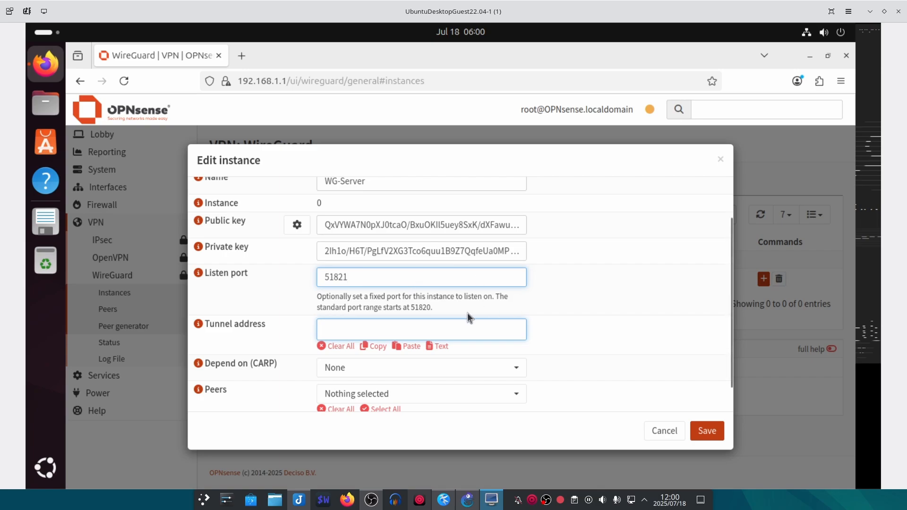
- Enter 172.16.203.0/24 as the instance's tunnel address
{"action": "left_click", "coordinate": [378, 326]}
{"action": "scroll", "coordinate": [378, 297], "scroll_direction": "down", "scroll_amount": 1}
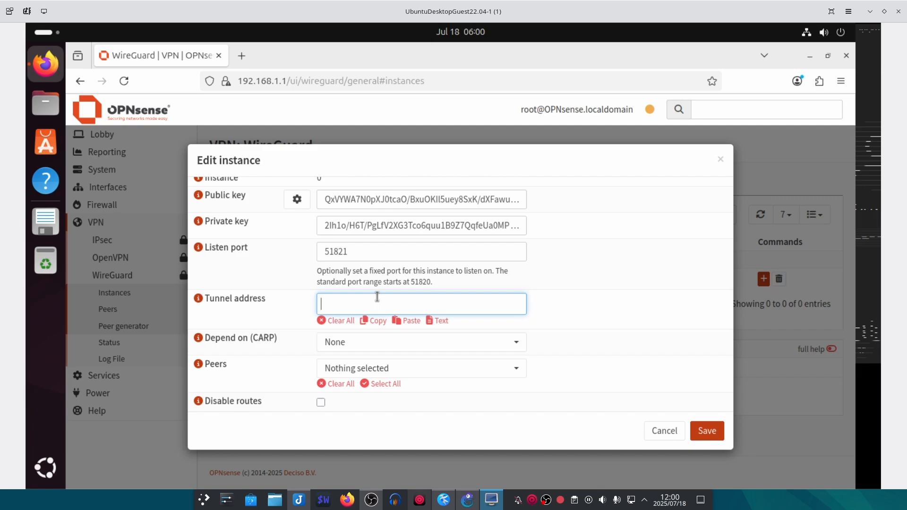
{"action": "left_click", "coordinate": [198, 302]}
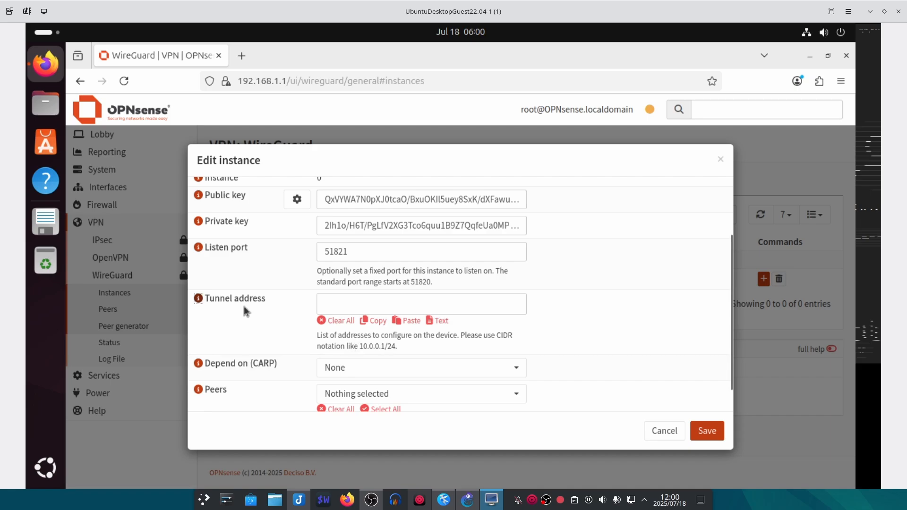
{"action": "left_click", "coordinate": [480, 307]}
{"action": "type", "text": "172.16.203.0/24"}
{"action": "key", "text": "Return"}
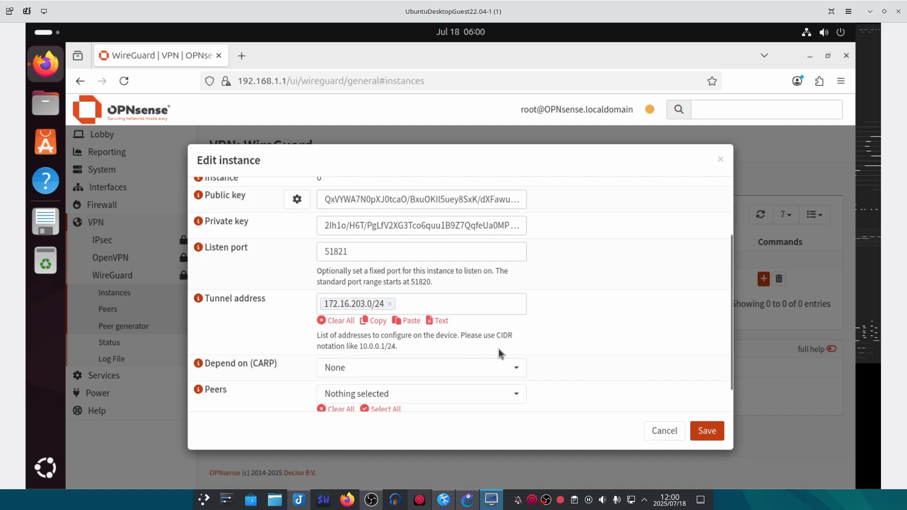
{"action": "scroll", "coordinate": [262, 324], "scroll_direction": "down", "scroll_amount": 1}
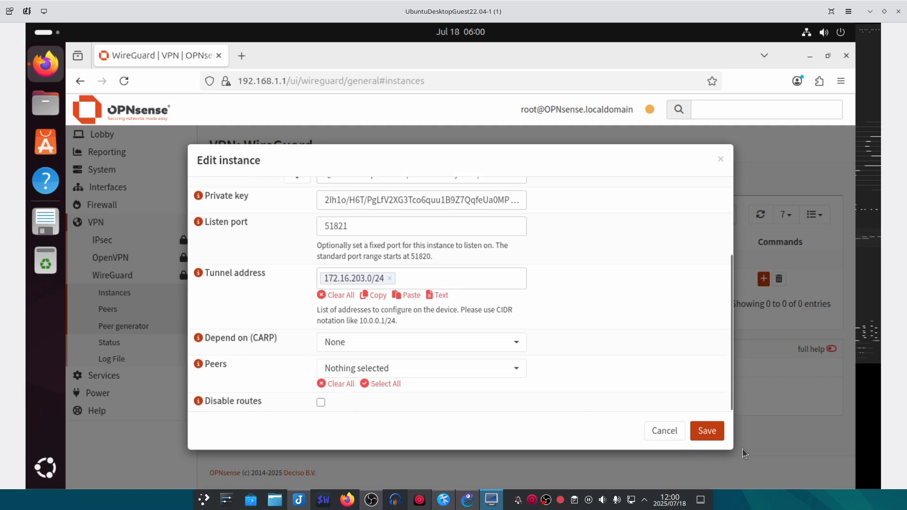
- Save the WG-Server instance so it is listed as wg0 on port 51821
{"action": "left_click", "coordinate": [708, 431]}
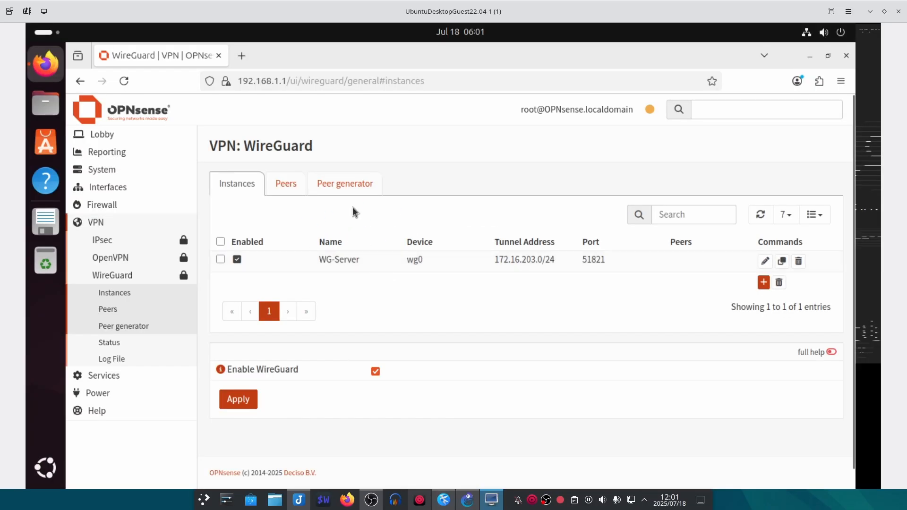
- Assign the wg0 (WireGuard - WG-Server) device as new interface WGServer and save the assignments
{"action": "left_click", "coordinate": [129, 188]}
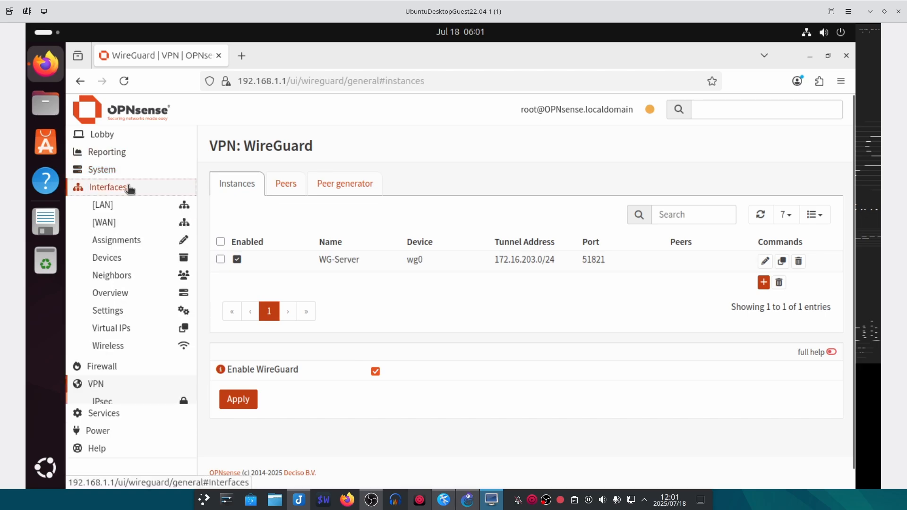
{"action": "left_click", "coordinate": [134, 240]}
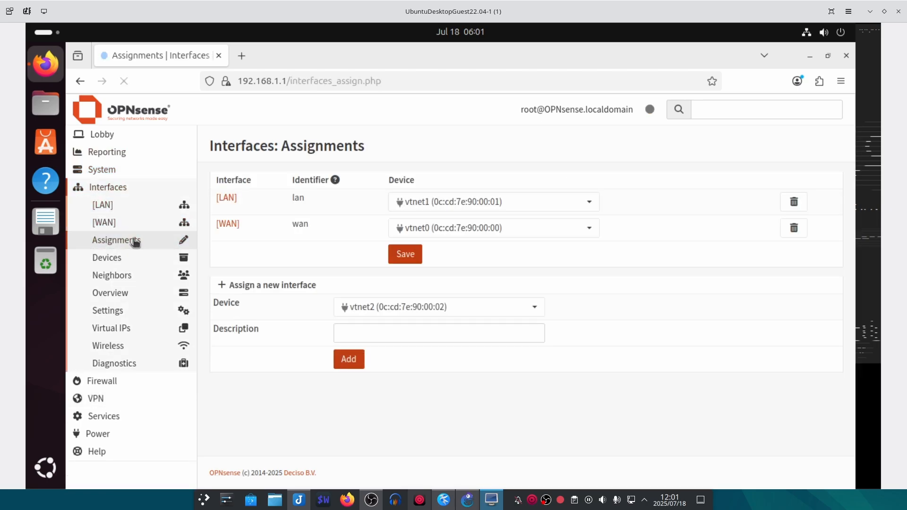
{"action": "left_click", "coordinate": [440, 313]}
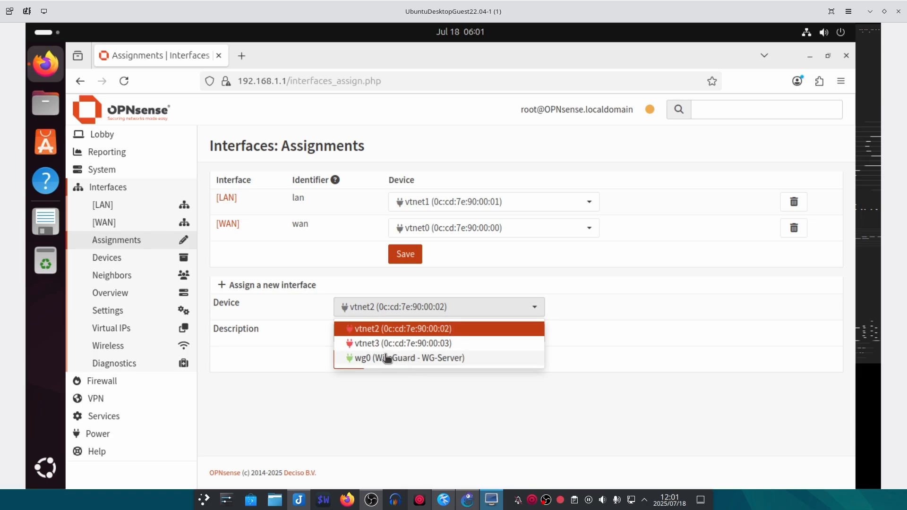
{"action": "left_click", "coordinate": [422, 358]}
{"action": "left_click", "coordinate": [352, 360]}
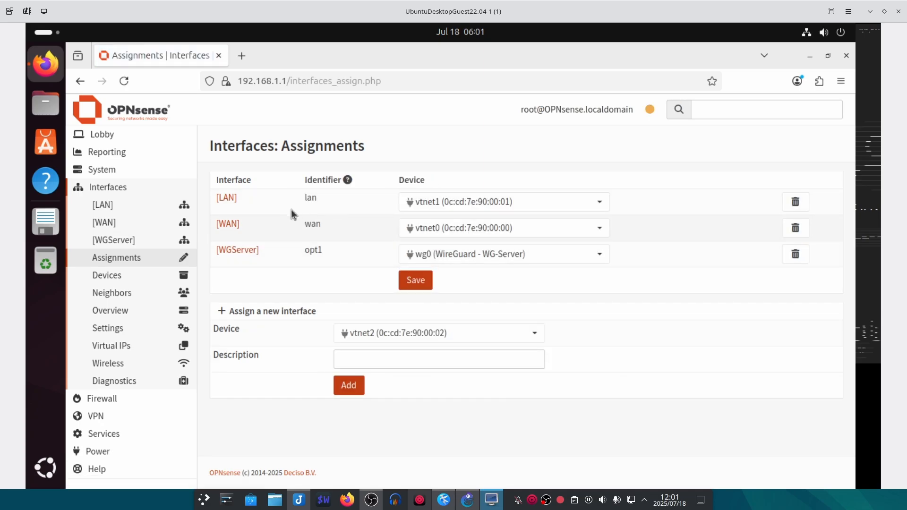
{"action": "left_click", "coordinate": [423, 279]}
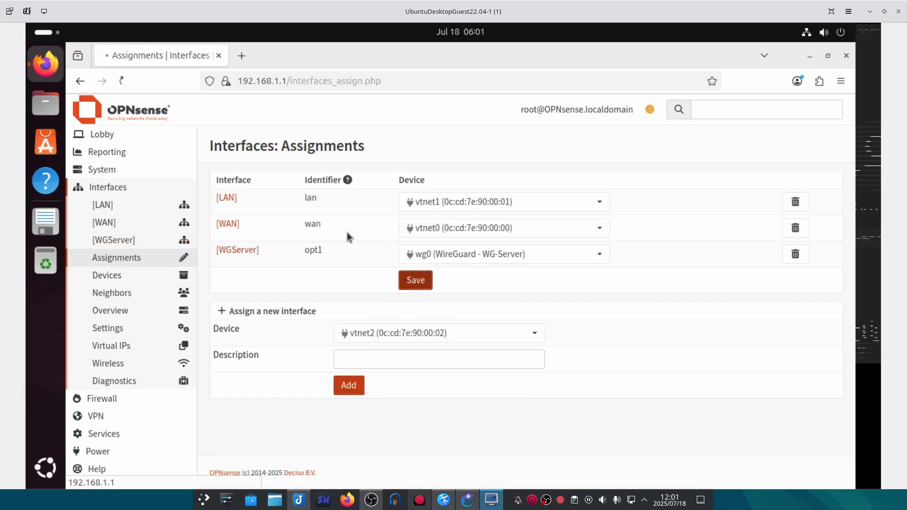
- Enable the WGServer (opt1) interface, save it and apply the change
{"action": "left_click", "coordinate": [114, 240]}
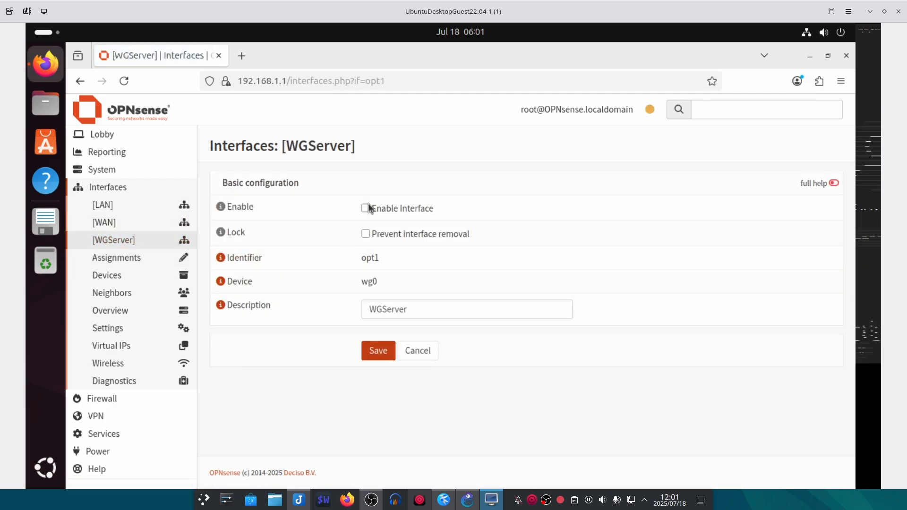
{"action": "left_click", "coordinate": [366, 208]}
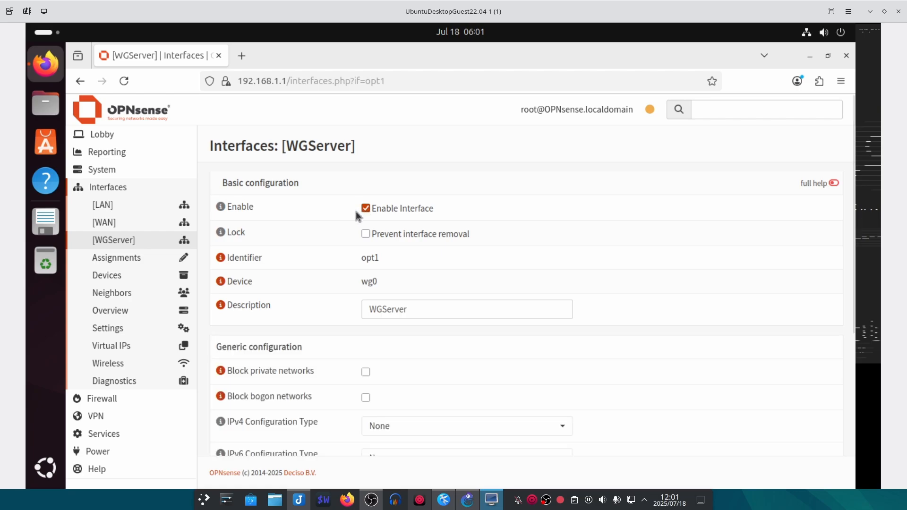
{"action": "scroll", "coordinate": [324, 236], "scroll_direction": "down", "scroll_amount": 5}
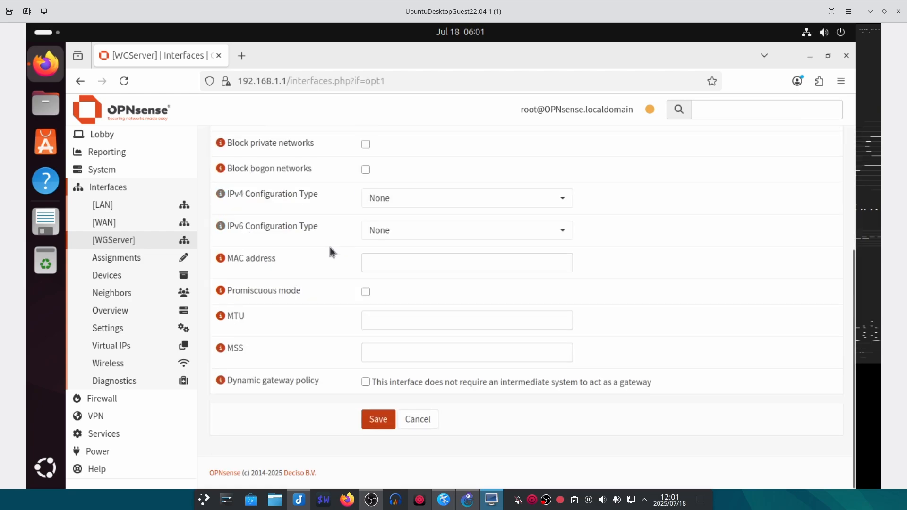
{"action": "left_click", "coordinate": [373, 423]}
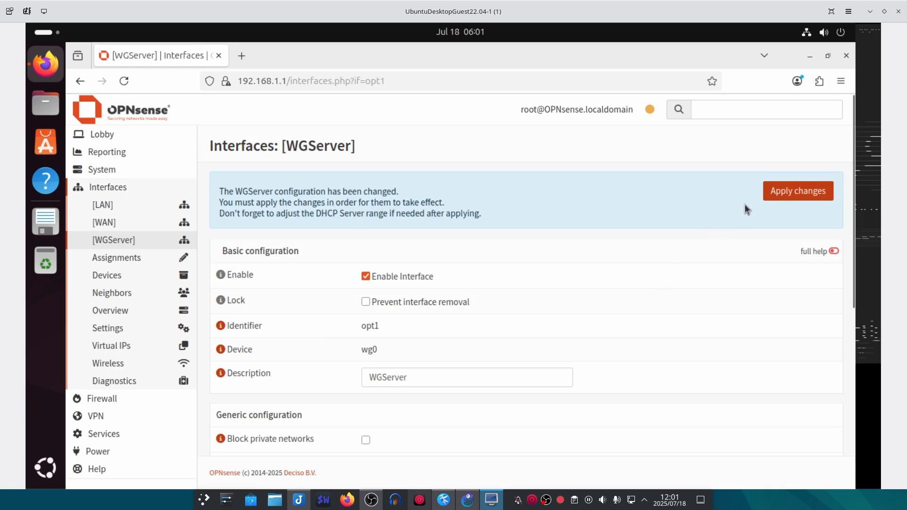
{"action": "left_click", "coordinate": [784, 191]}
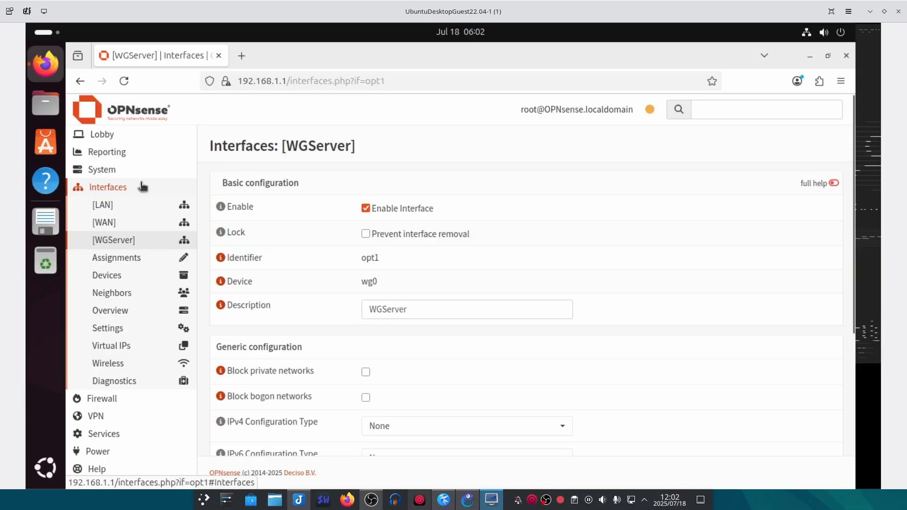
- Navigate Firewall > Rules, passing WireGuard (Group), to the empty WAN rules page
{"action": "left_click", "coordinate": [143, 187]}
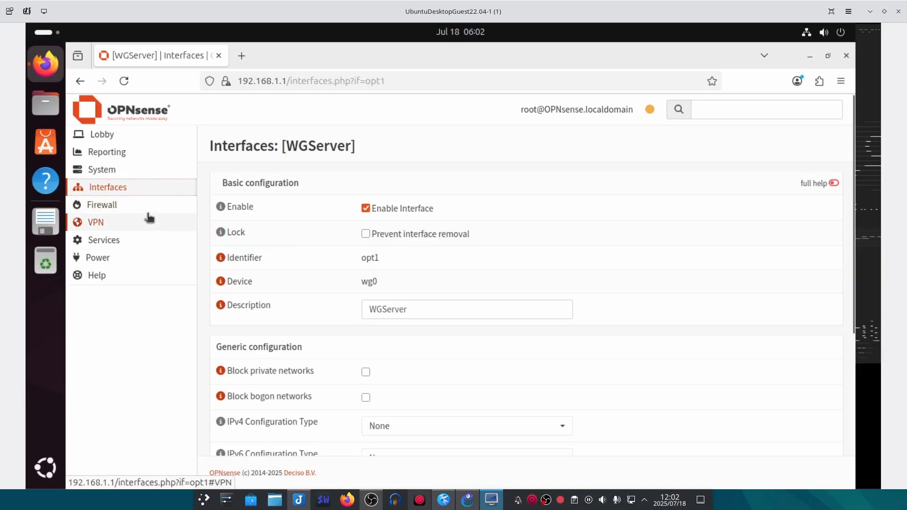
{"action": "left_click", "coordinate": [152, 211]}
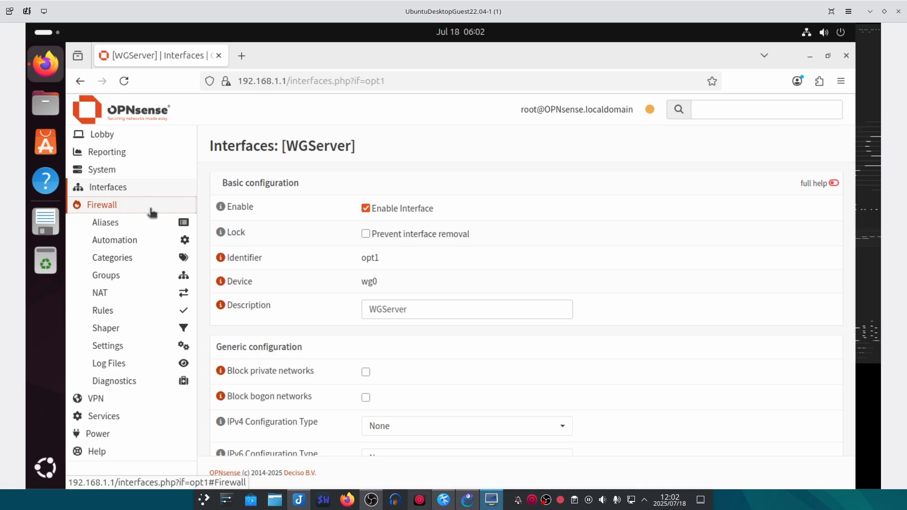
{"action": "left_click", "coordinate": [128, 311]}
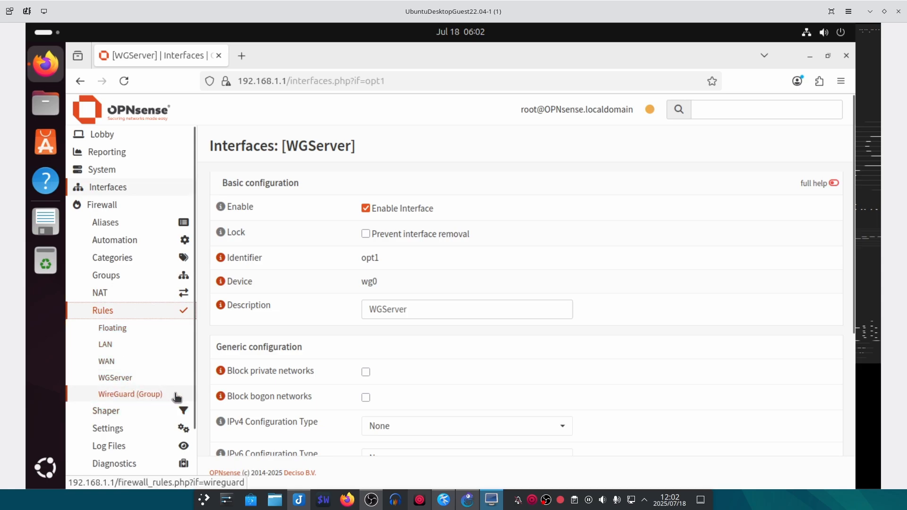
{"action": "left_click", "coordinate": [126, 395]}
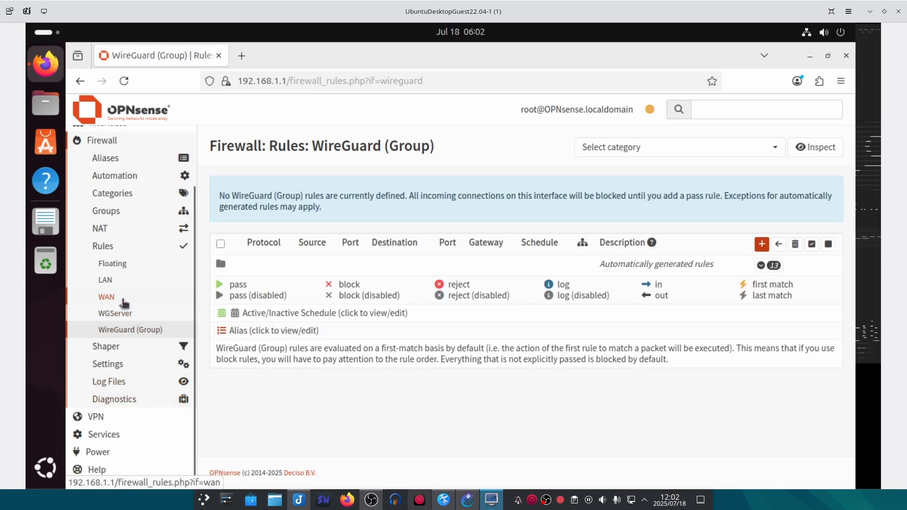
{"action": "left_click", "coordinate": [140, 304]}
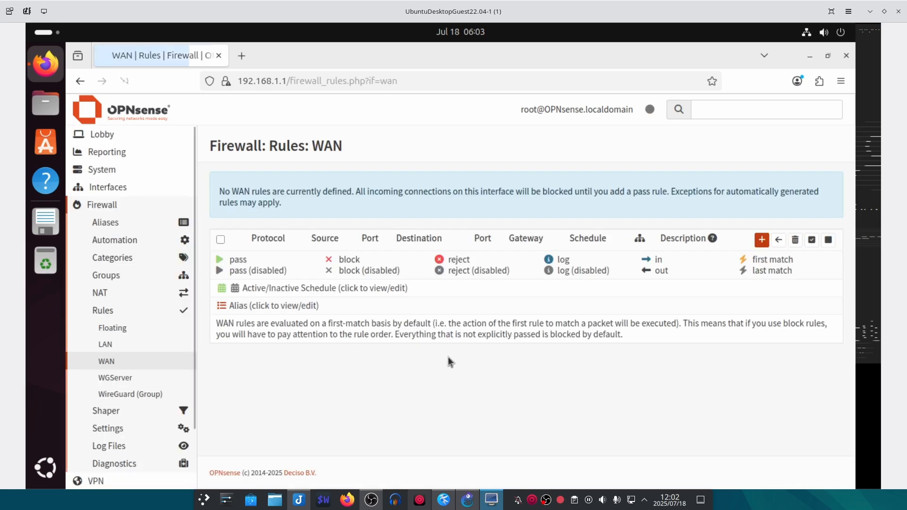
- Start a new WAN rule with protocol UDP and destination WAN address
{"action": "left_click", "coordinate": [762, 244]}
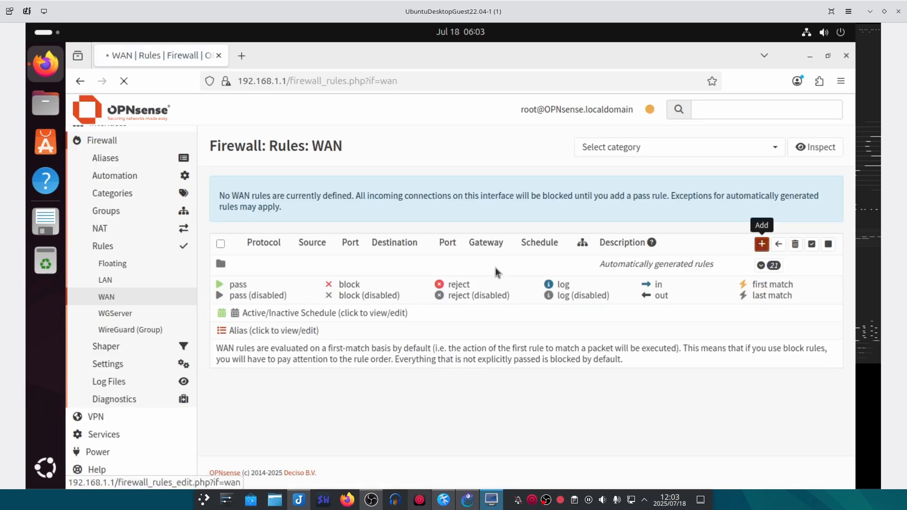
{"action": "scroll", "coordinate": [321, 199], "scroll_direction": "down", "scroll_amount": 3}
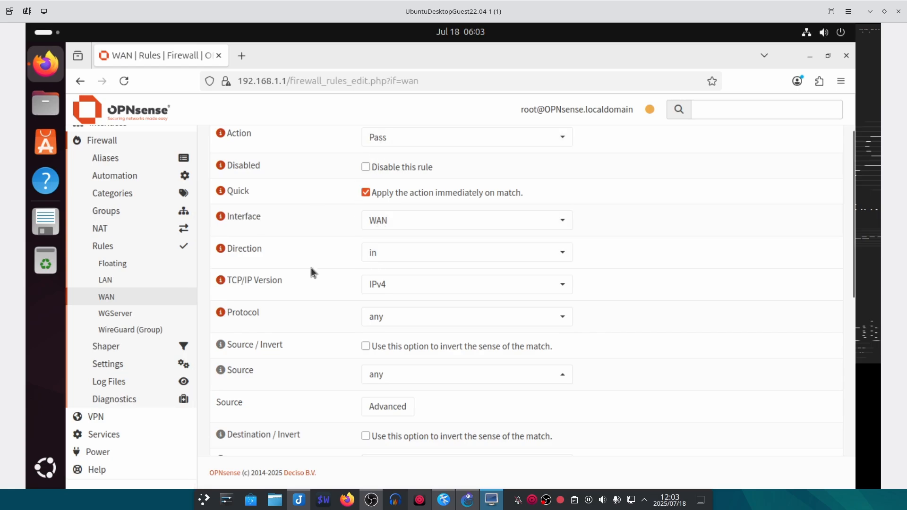
{"action": "scroll", "coordinate": [309, 272], "scroll_direction": "down", "scroll_amount": 3}
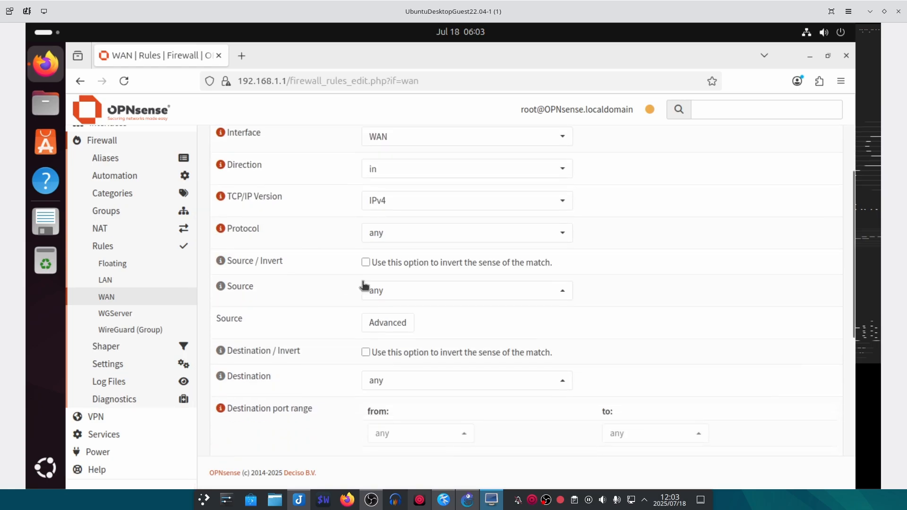
{"action": "left_click", "coordinate": [375, 236]}
{"action": "left_click", "coordinate": [383, 309]}
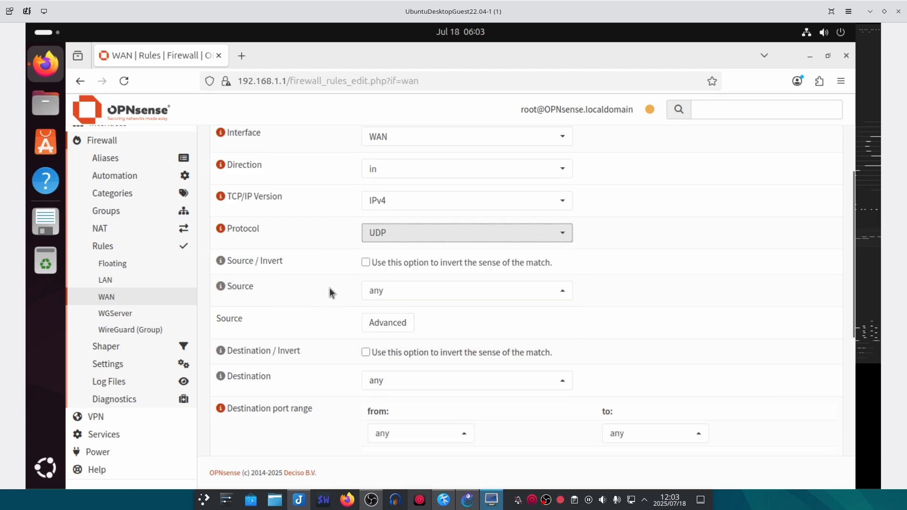
{"action": "scroll", "coordinate": [329, 290], "scroll_direction": "down", "scroll_amount": 5}
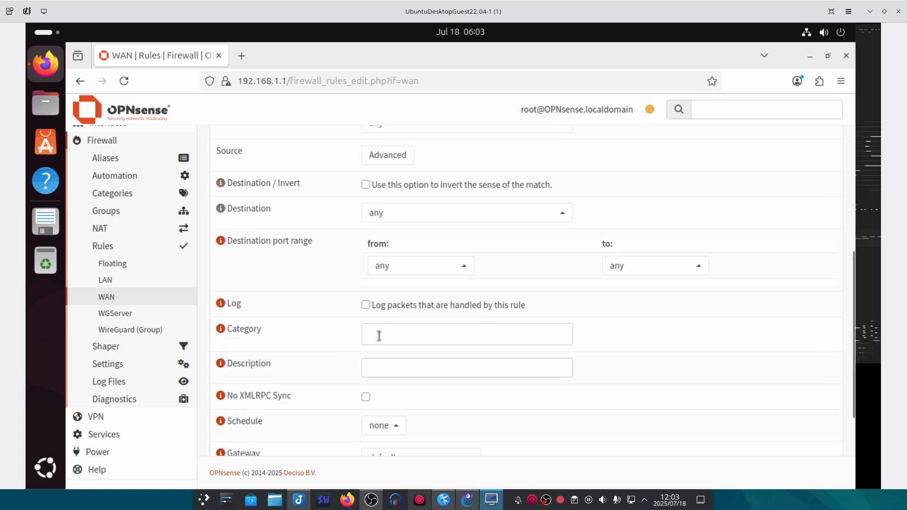
{"action": "left_click", "coordinate": [394, 216]}
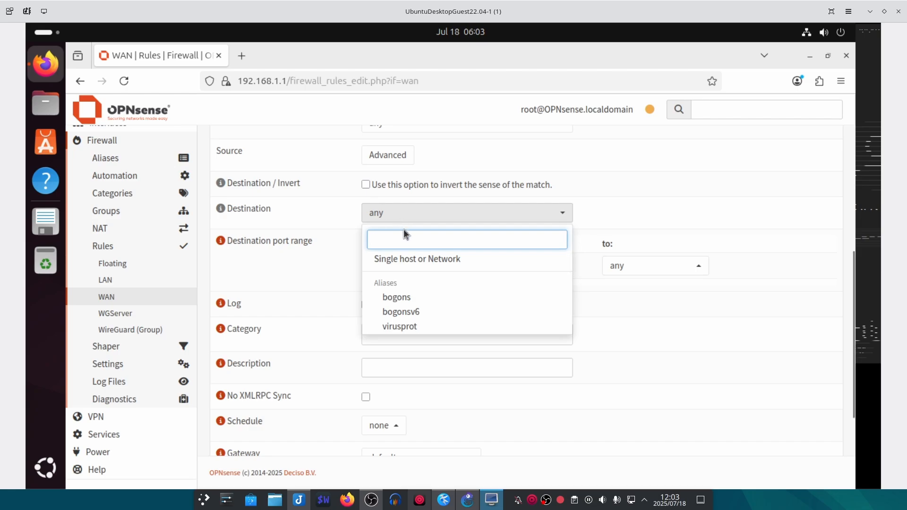
{"action": "type", "text": "3"}
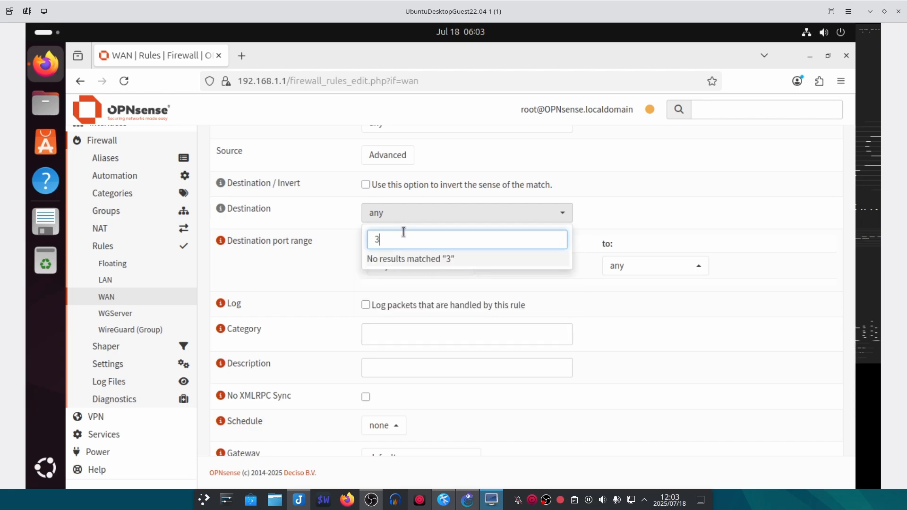
{"action": "key", "text": "BackSpace"}
{"action": "type", "text": "wan"}
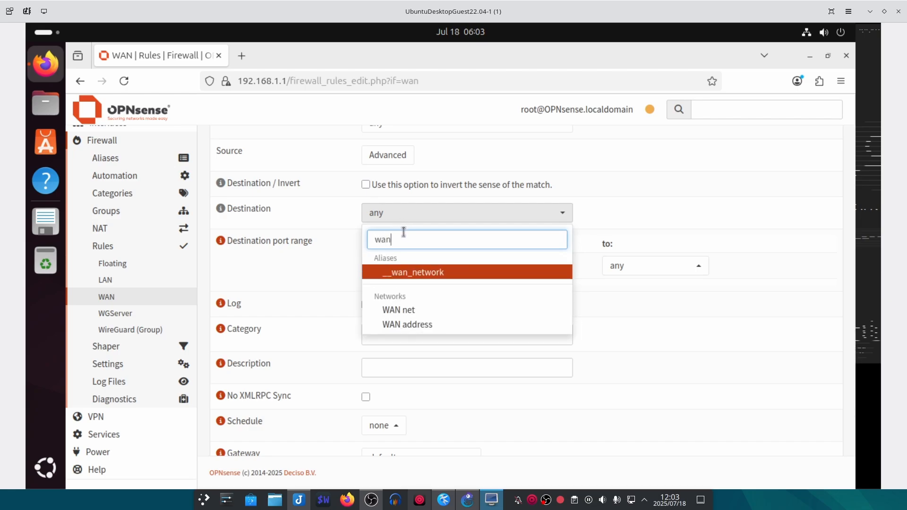
{"action": "left_click", "coordinate": [434, 326]}
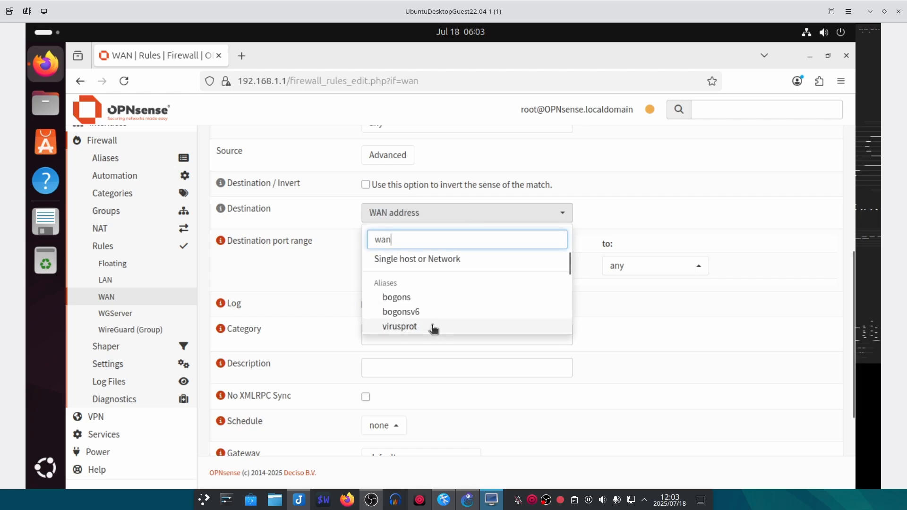
{"action": "left_click", "coordinate": [695, 308]}
- Set destination port range 51821–51821, enable logging, describe it 'WG IN' and save
{"action": "left_click", "coordinate": [386, 267]}
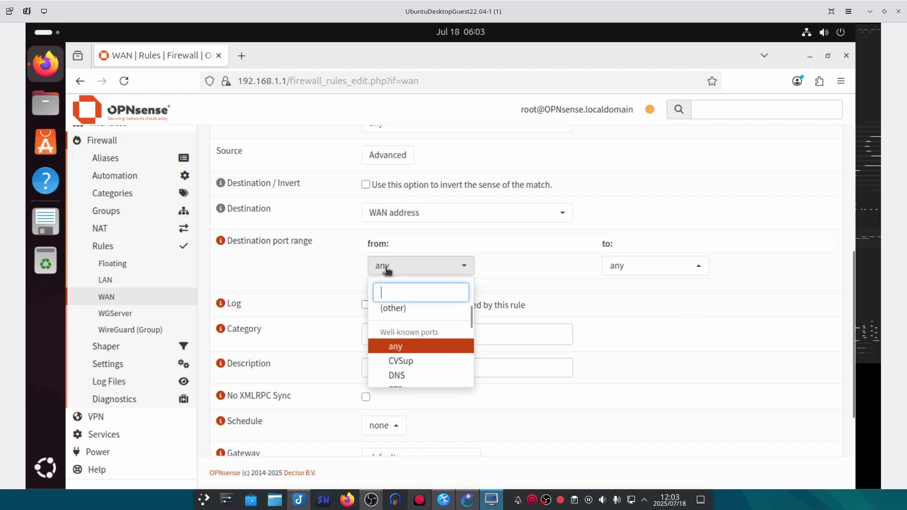
{"action": "left_click", "coordinate": [392, 308]}
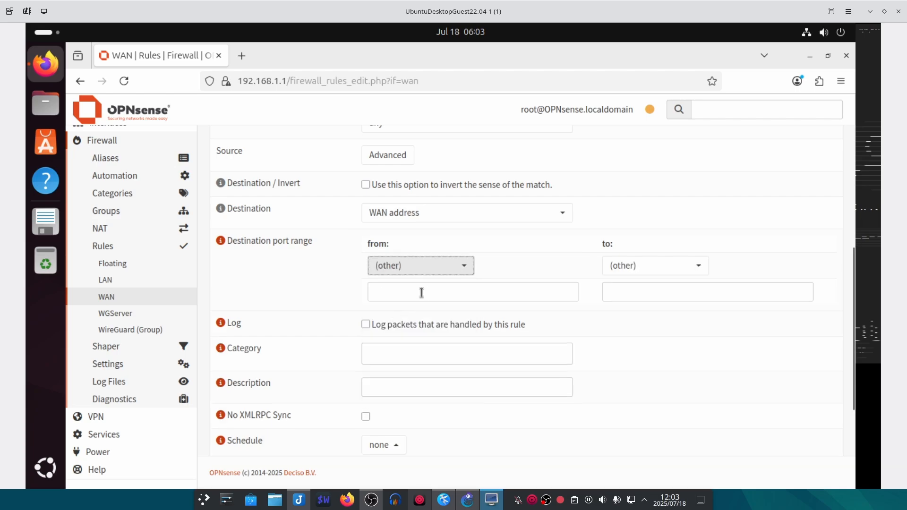
{"action": "left_click", "coordinate": [422, 293]}
{"action": "right_click", "coordinate": [391, 296]}
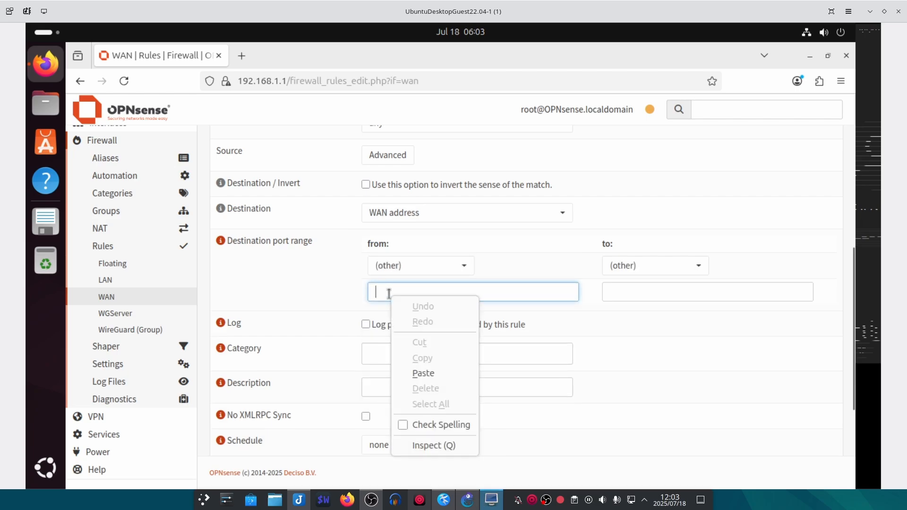
{"action": "left_click", "coordinate": [430, 373]}
{"action": "right_click", "coordinate": [620, 297]}
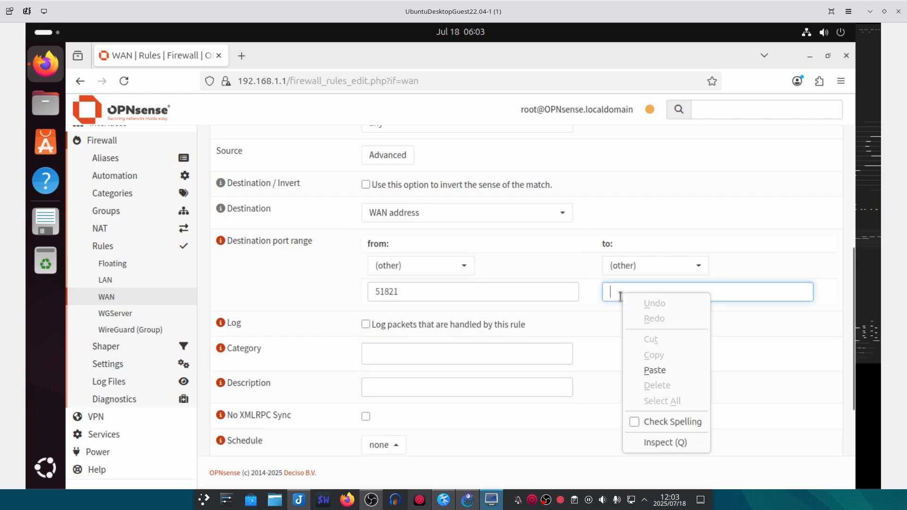
{"action": "left_click", "coordinate": [642, 370]}
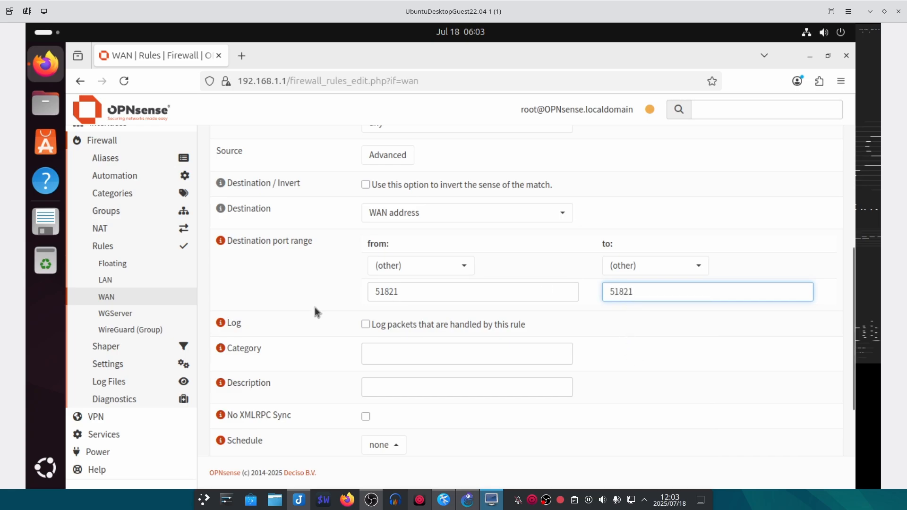
{"action": "left_click", "coordinate": [366, 325]}
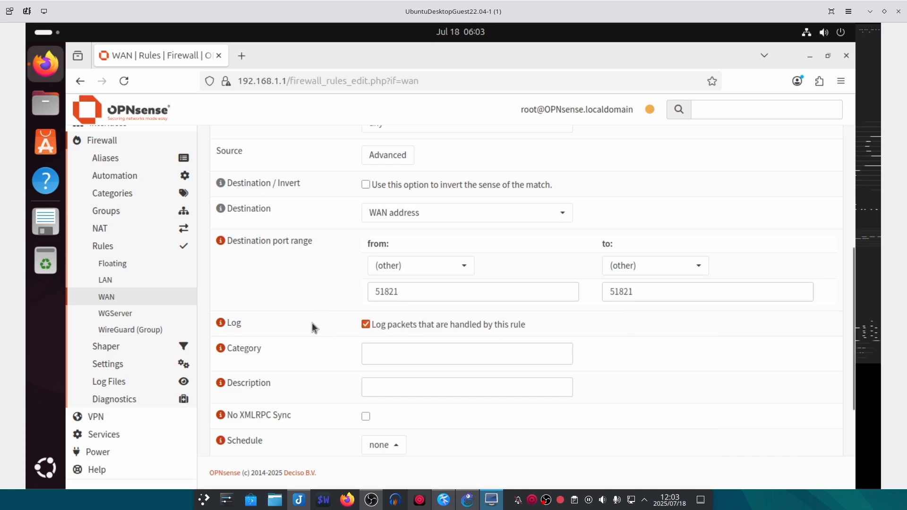
{"action": "scroll", "coordinate": [420, 380], "scroll_direction": "down", "scroll_amount": 3}
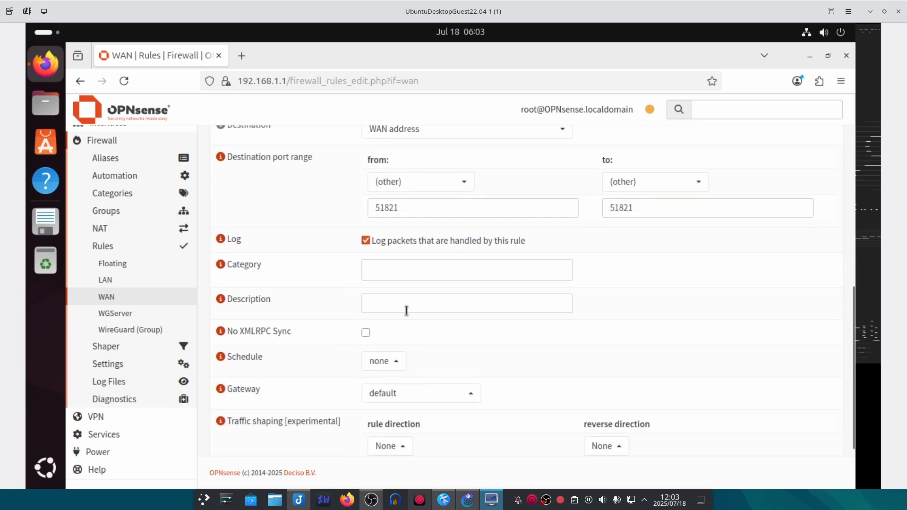
{"action": "left_click", "coordinate": [401, 302]}
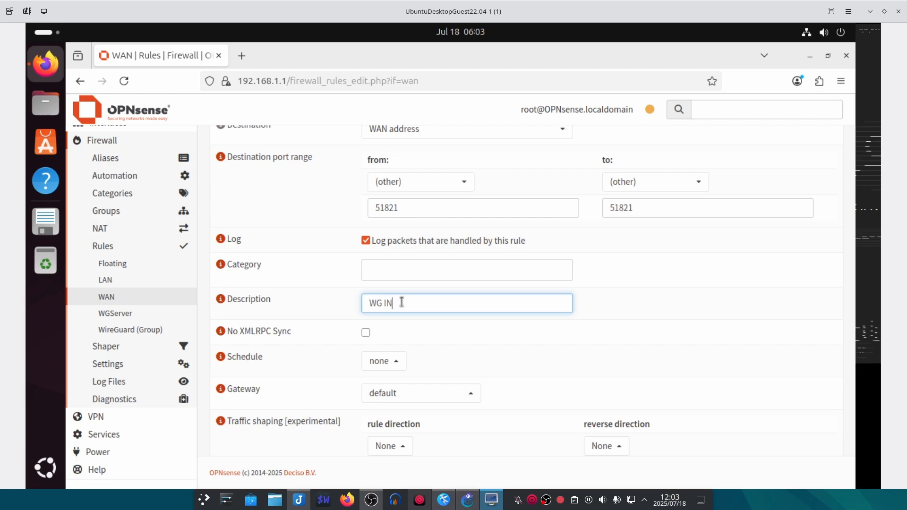
{"action": "scroll", "coordinate": [330, 364], "scroll_direction": "down", "scroll_amount": 3}
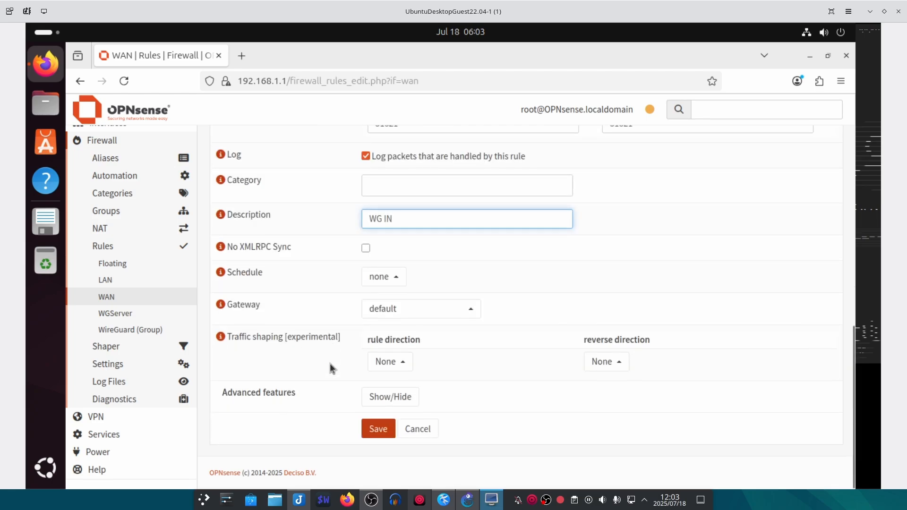
{"action": "left_click", "coordinate": [384, 430]}
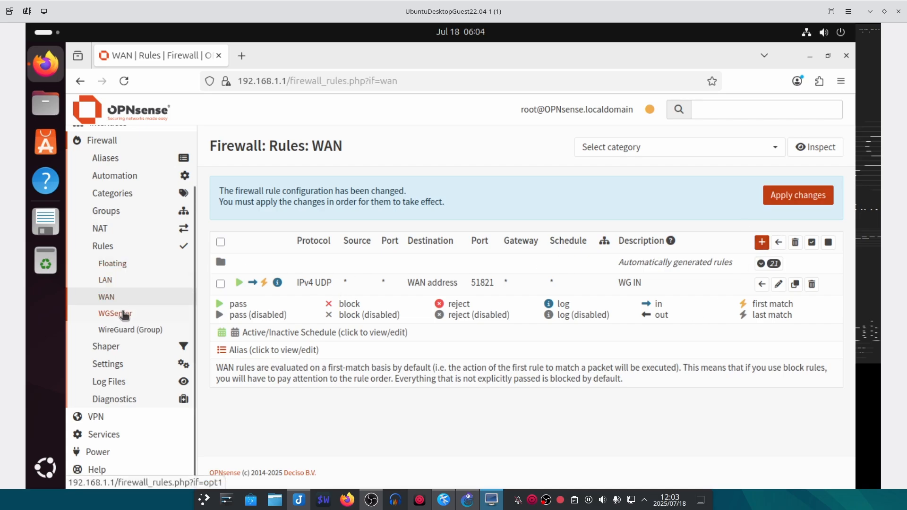
- Start a new WGServer firewall rule, keeping Pass, in, IPv4 and any
{"action": "left_click", "coordinate": [124, 313]}
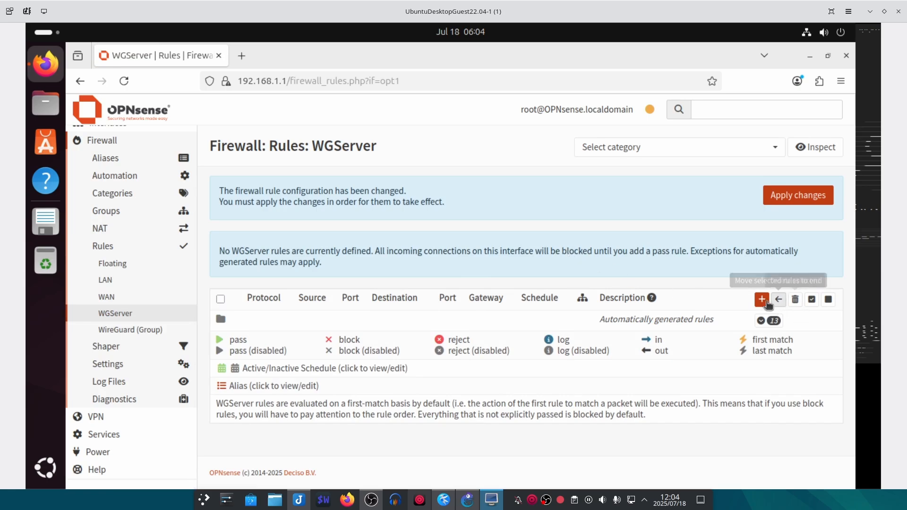
{"action": "left_click", "coordinate": [763, 301]}
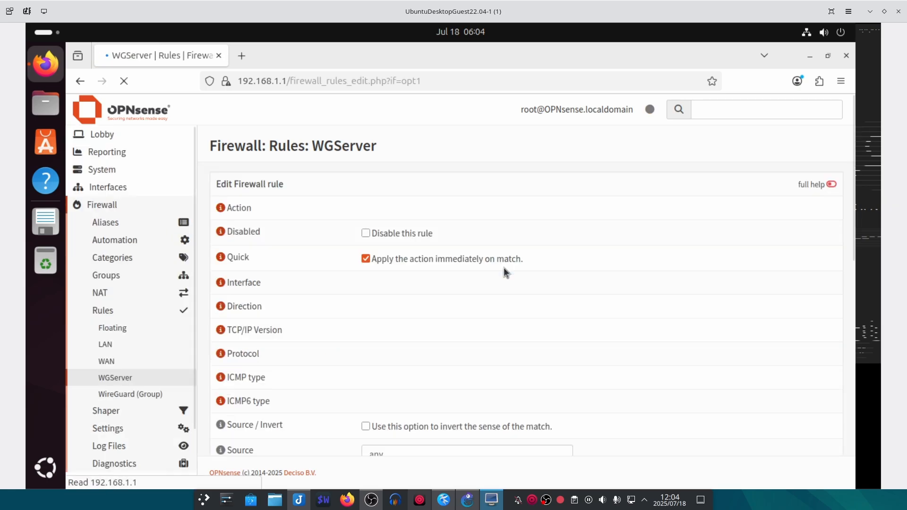
{"action": "scroll", "coordinate": [513, 267], "scroll_direction": "down", "scroll_amount": 2}
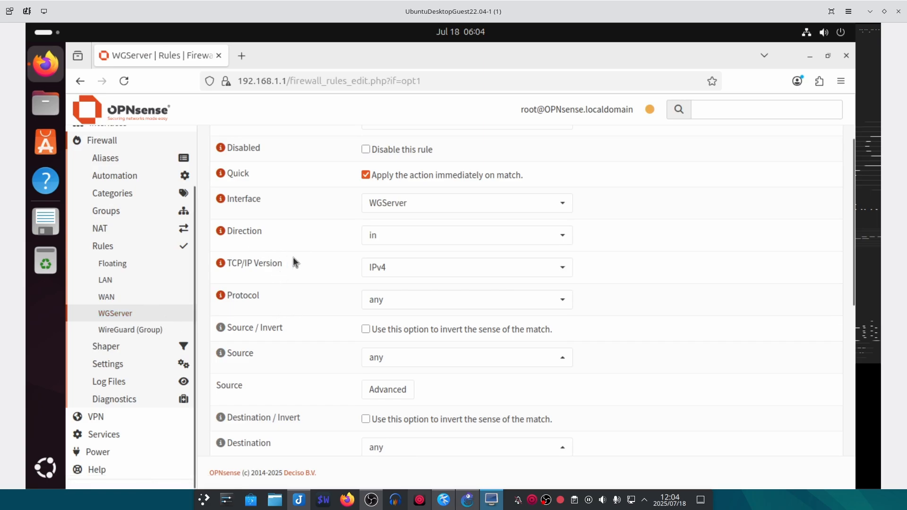
{"action": "scroll", "coordinate": [305, 263], "scroll_direction": "up", "scroll_amount": 2}
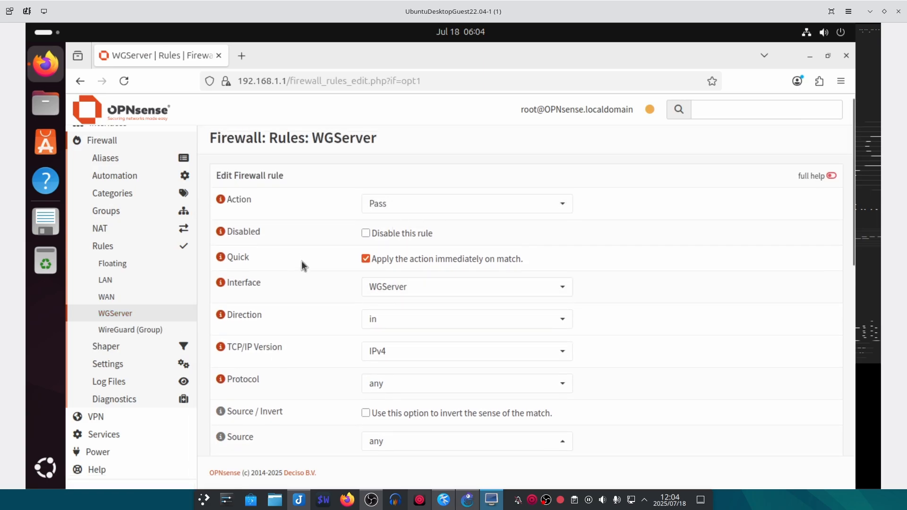
{"action": "scroll", "coordinate": [314, 278], "scroll_direction": "down", "scroll_amount": 2}
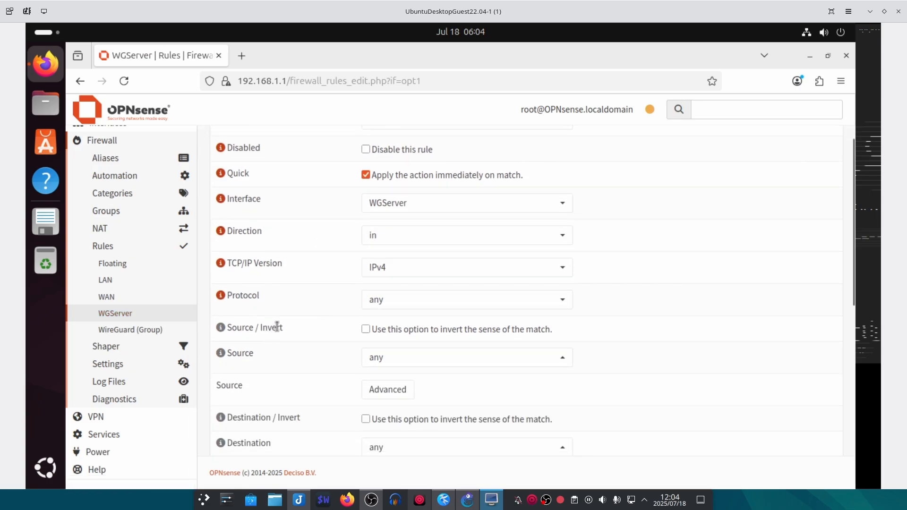
{"action": "scroll", "coordinate": [293, 331], "scroll_direction": "down", "scroll_amount": 6}
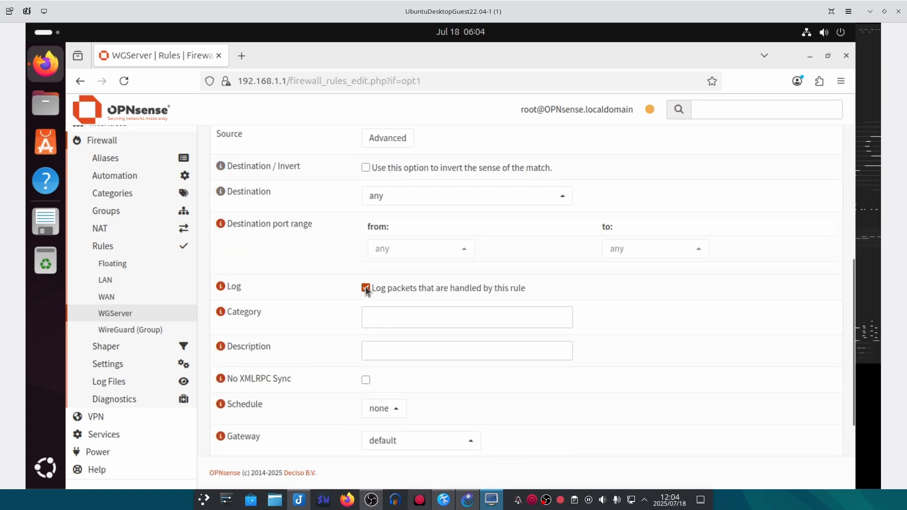
- Describe the rule 'Allow All' with logging, save it and apply the changes
{"action": "left_click", "coordinate": [387, 350]}
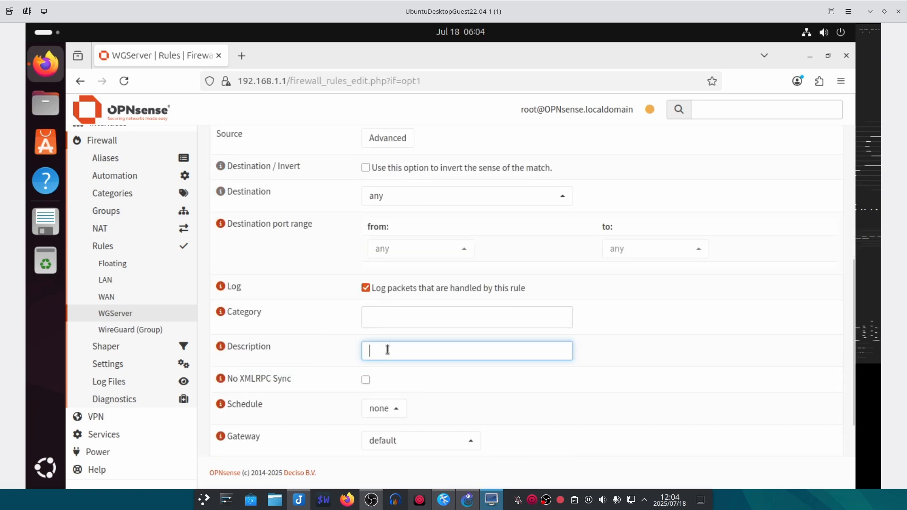
{"action": "type", "text": "Allow All"}
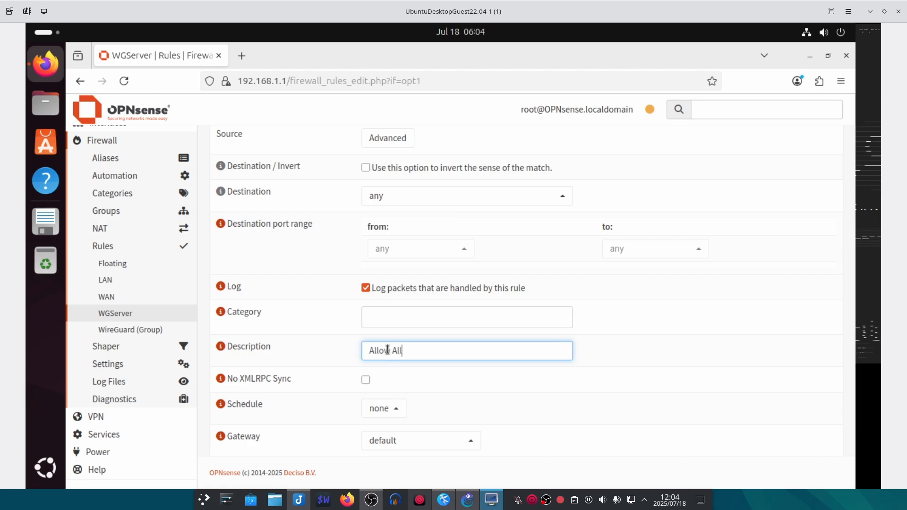
{"action": "scroll", "coordinate": [318, 412], "scroll_direction": "down", "scroll_amount": 3}
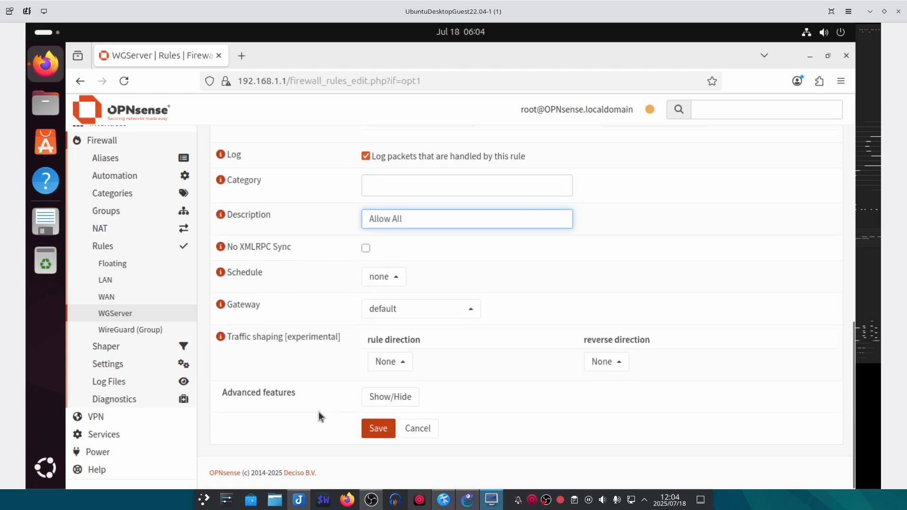
{"action": "left_click", "coordinate": [378, 429]}
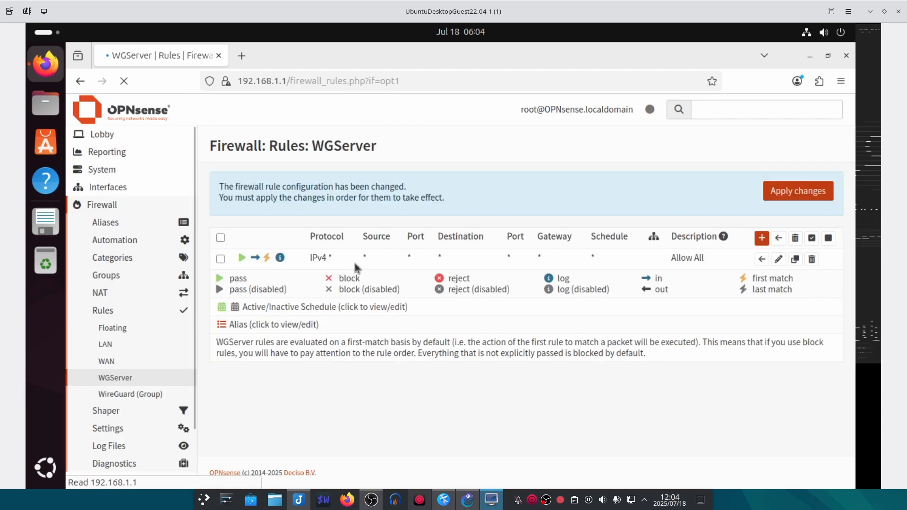
{"action": "left_click", "coordinate": [800, 194]}
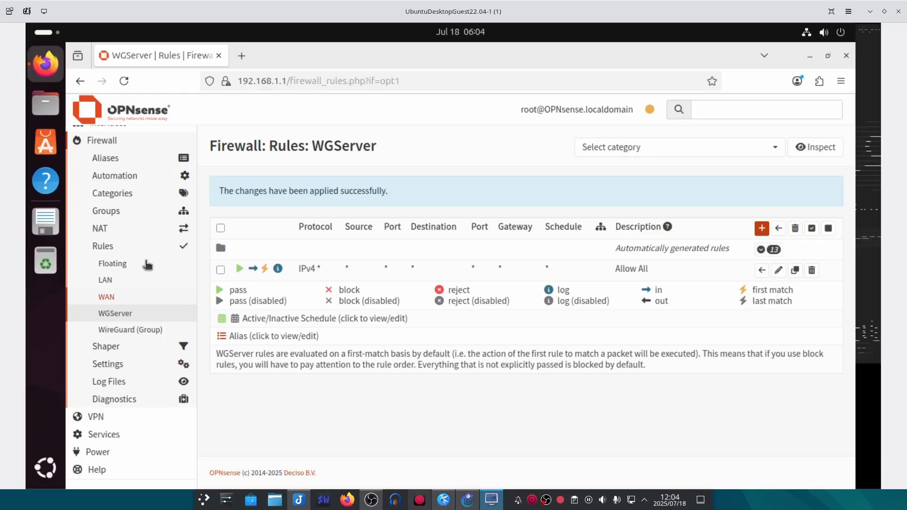
- Save Outbound NAT in Hybrid rule generation mode and begin a new manual rule
{"action": "left_click", "coordinate": [124, 229]}
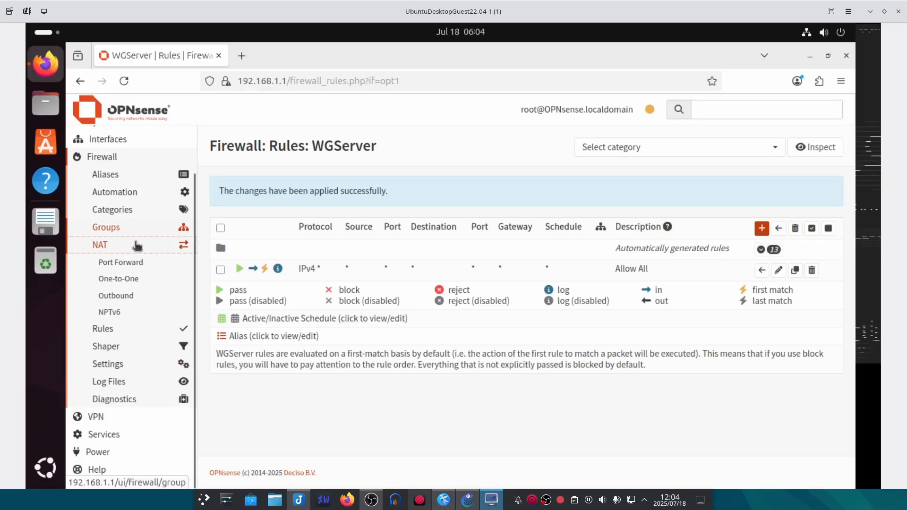
{"action": "left_click", "coordinate": [161, 299]}
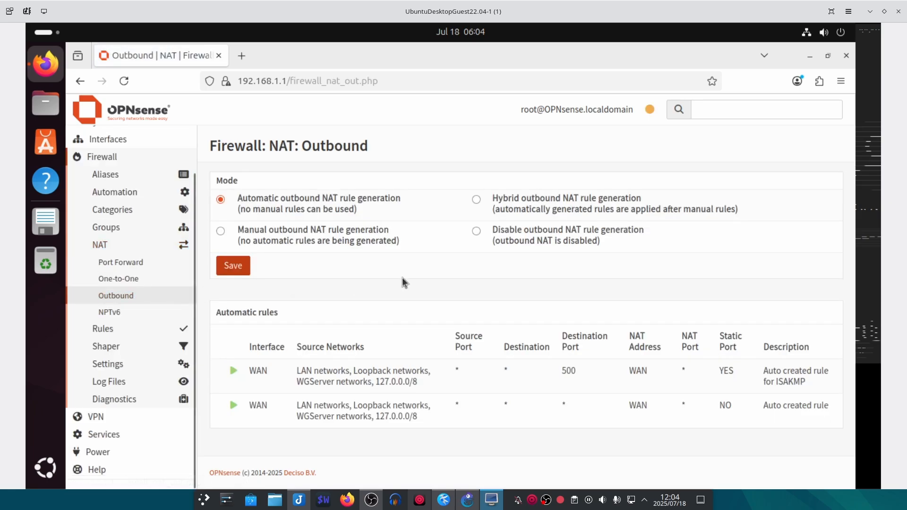
{"action": "left_click", "coordinate": [478, 202]}
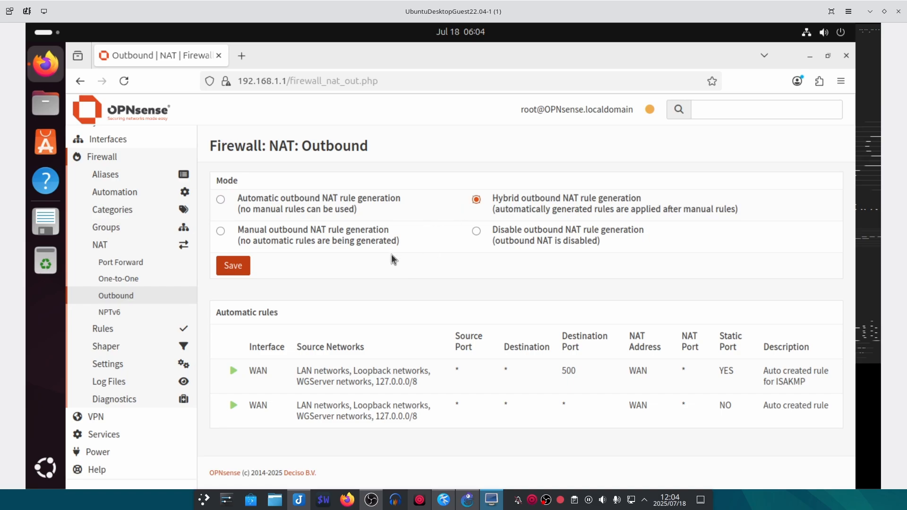
{"action": "left_click", "coordinate": [233, 265]}
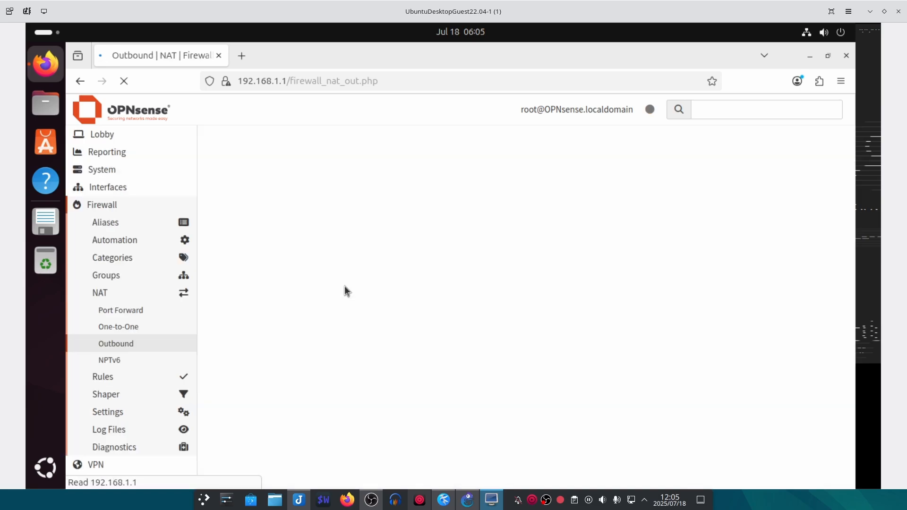
{"action": "scroll", "coordinate": [359, 331], "scroll_direction": "down", "scroll_amount": 2}
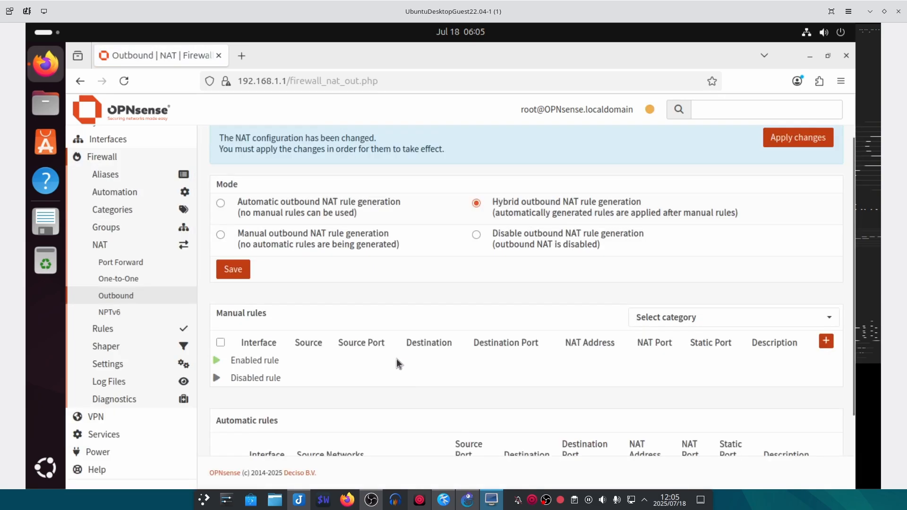
{"action": "left_click", "coordinate": [826, 310]}
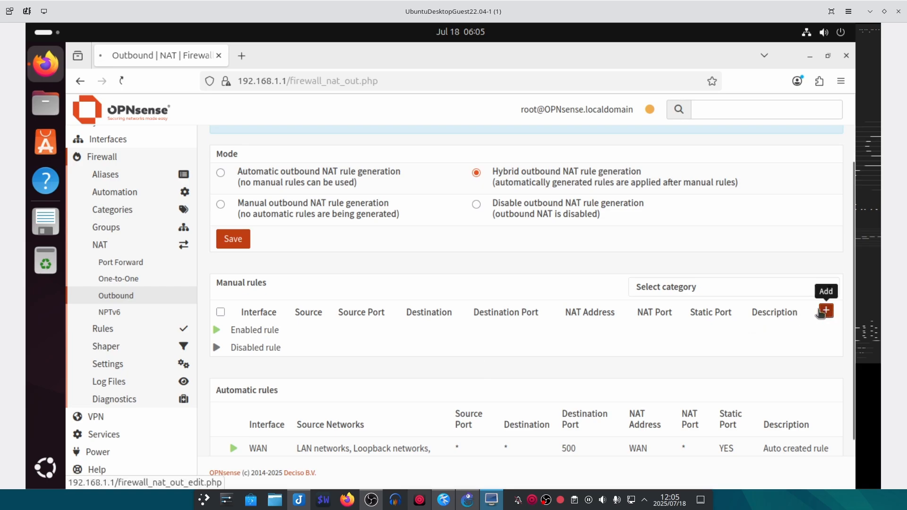
- Set the outbound NAT rule's source to WGServer net and enable logging
{"action": "scroll", "coordinate": [253, 223], "scroll_direction": "down", "scroll_amount": 1}
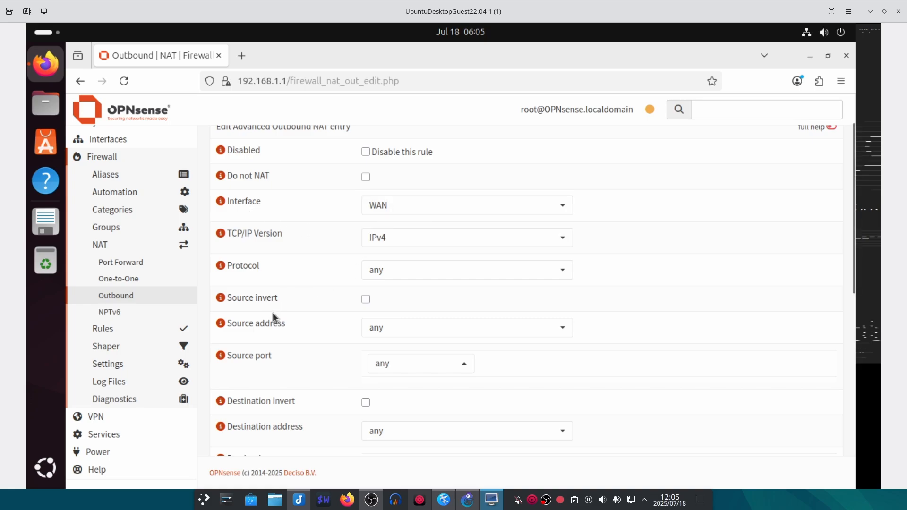
{"action": "scroll", "coordinate": [308, 288], "scroll_direction": "down", "scroll_amount": 3}
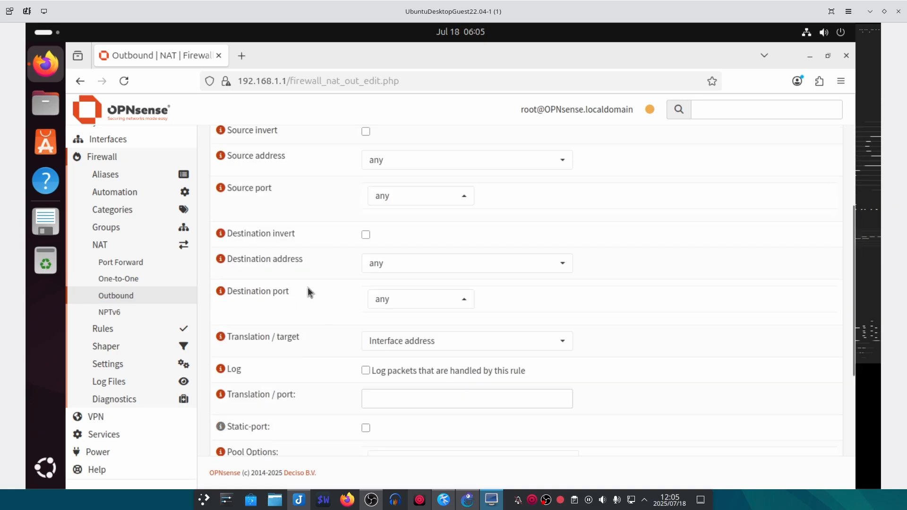
{"action": "left_click", "coordinate": [392, 161]}
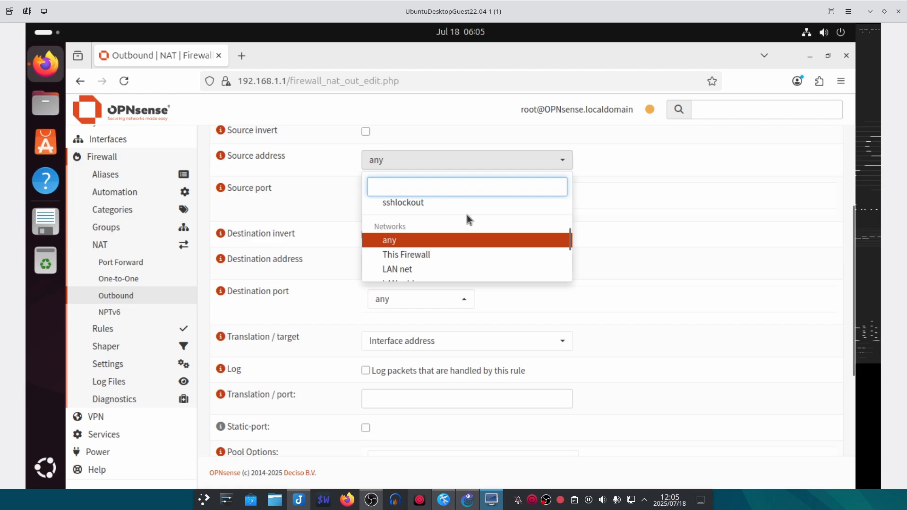
{"action": "scroll", "coordinate": [489, 242], "scroll_direction": "down", "scroll_amount": 3}
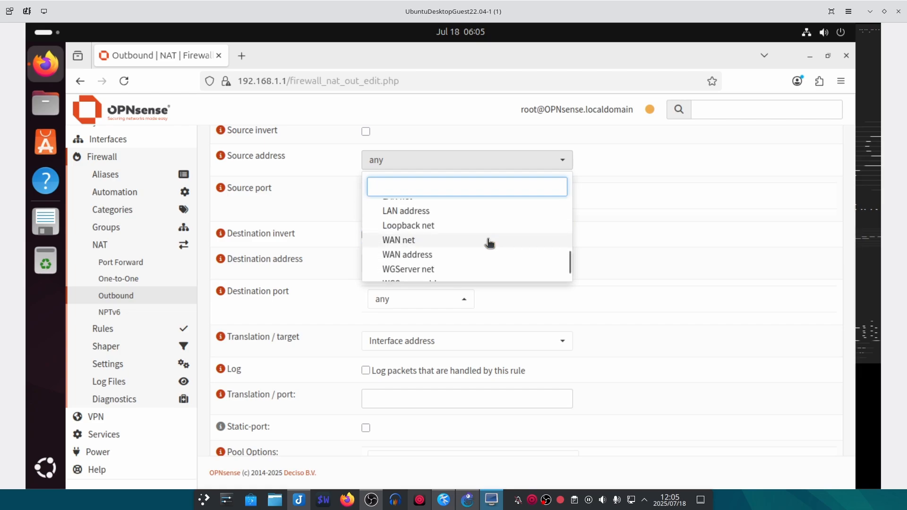
{"action": "scroll", "coordinate": [492, 237], "scroll_direction": "down", "scroll_amount": 2}
{"action": "left_click", "coordinate": [490, 246]}
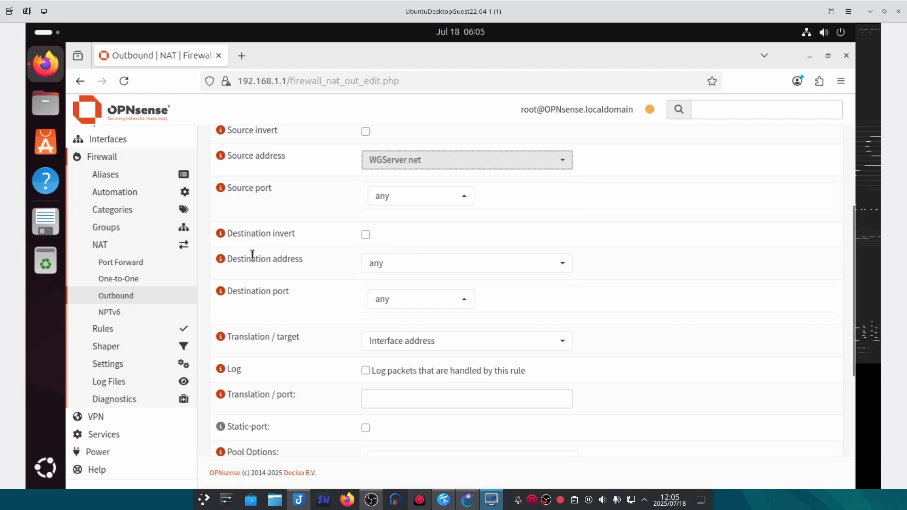
{"action": "scroll", "coordinate": [330, 333], "scroll_direction": "up", "scroll_amount": 3}
{"action": "scroll", "coordinate": [333, 330], "scroll_direction": "down", "scroll_amount": 5}
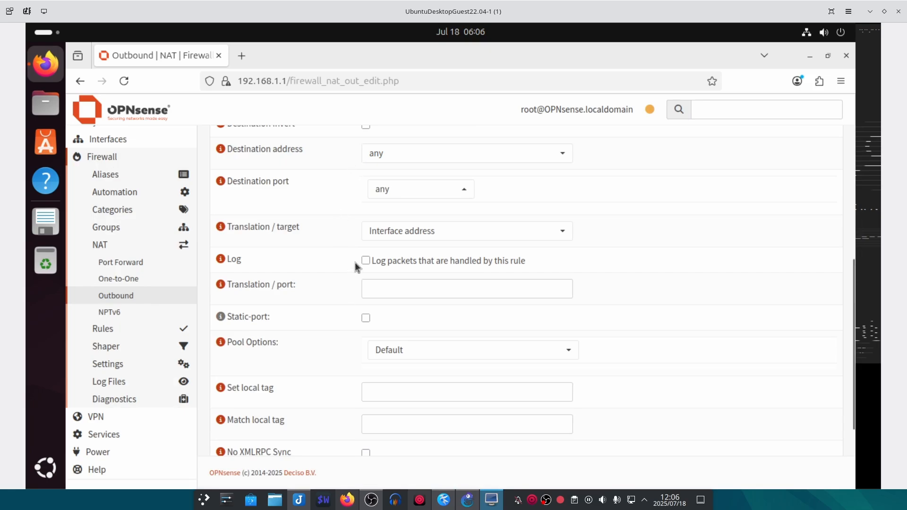
{"action": "left_click", "coordinate": [366, 261]}
{"action": "left_click", "coordinate": [414, 294]}
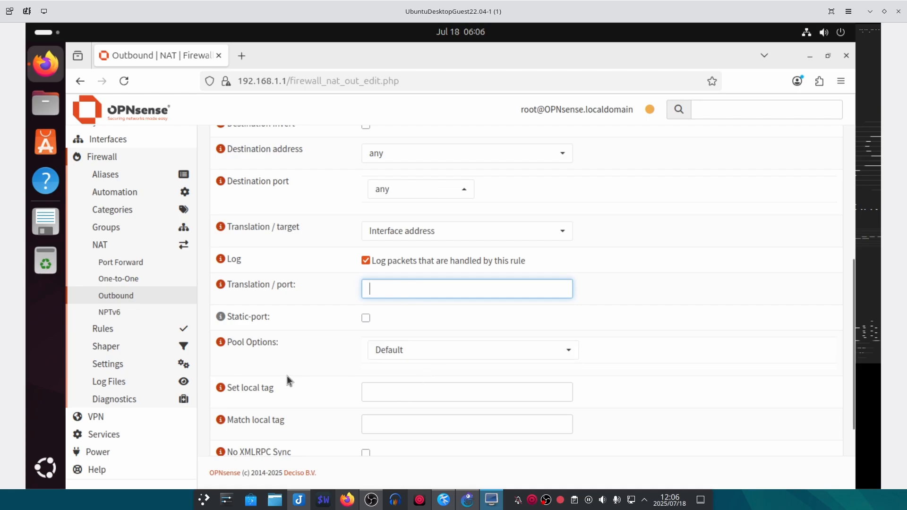
- Describe the NAT rule as 'WG OUT NAT' and save it
{"action": "scroll", "coordinate": [289, 378], "scroll_direction": "down", "scroll_amount": 3}
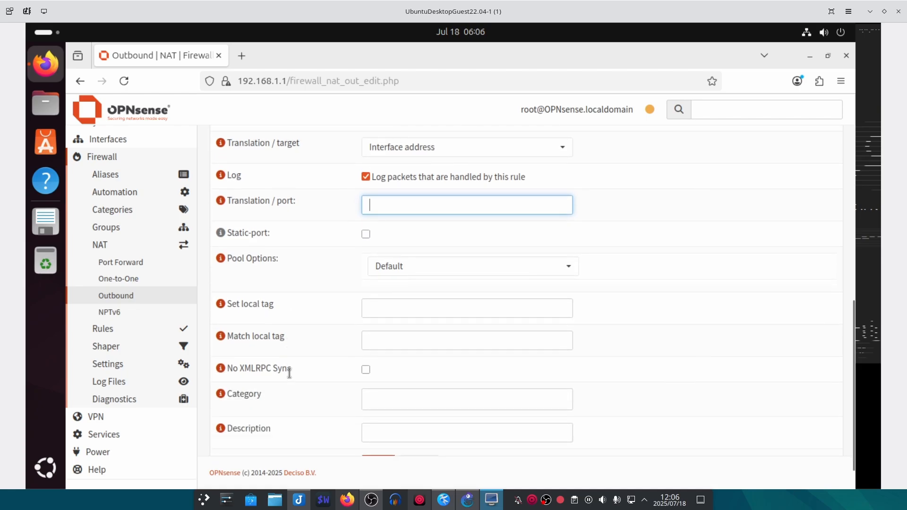
{"action": "left_click", "coordinate": [384, 433]}
{"action": "type", "text": "WG OUT"}
{"action": "scroll", "coordinate": [276, 313], "scroll_direction": "down", "scroll_amount": 1}
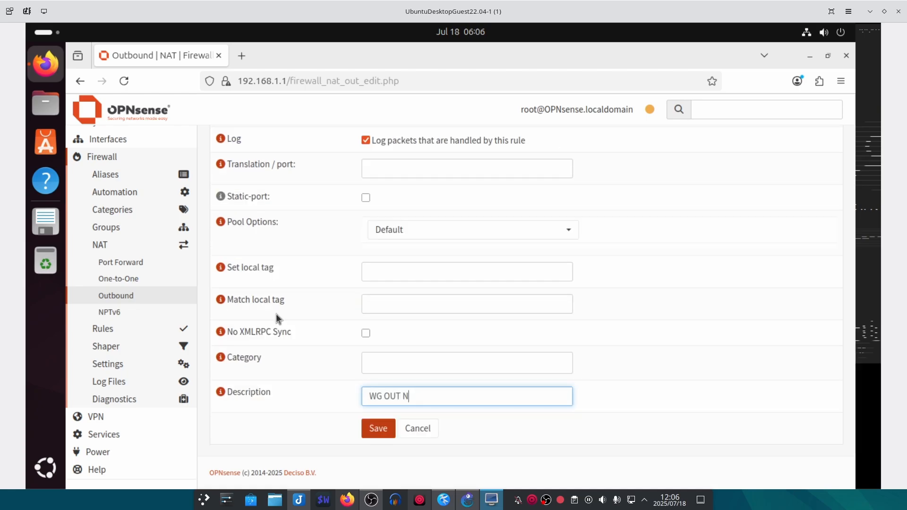
{"action": "type", "text": "NAT"}
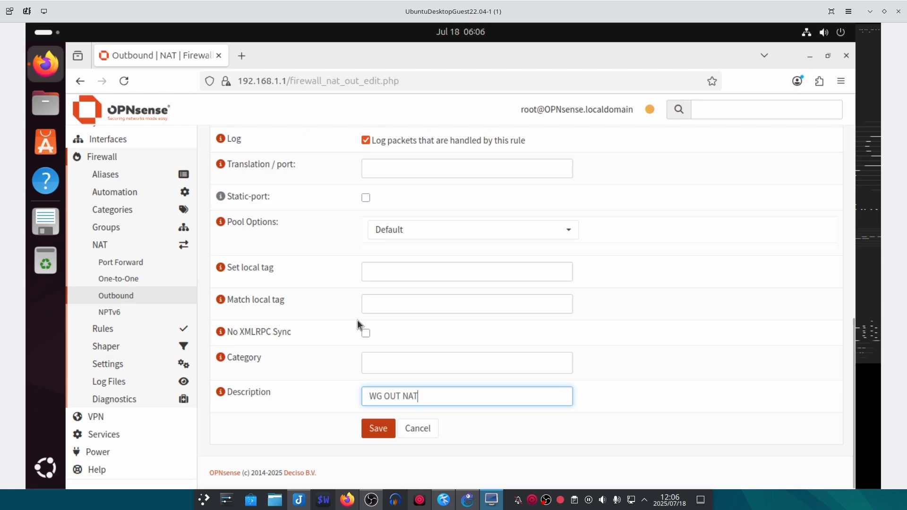
{"action": "left_click", "coordinate": [378, 429]}
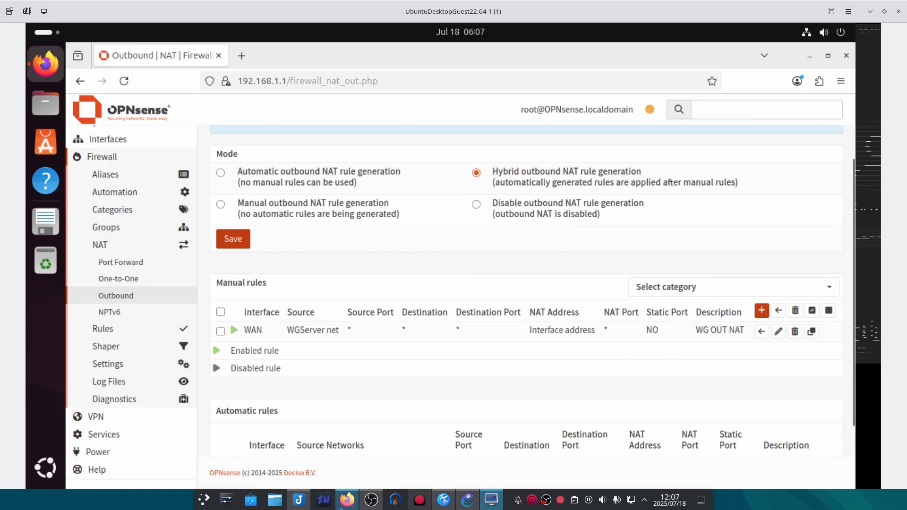
- Apply the outbound NAT changes
{"action": "scroll", "coordinate": [698, 209], "scroll_direction": "up", "scroll_amount": 2}
{"action": "left_click", "coordinate": [781, 198]}
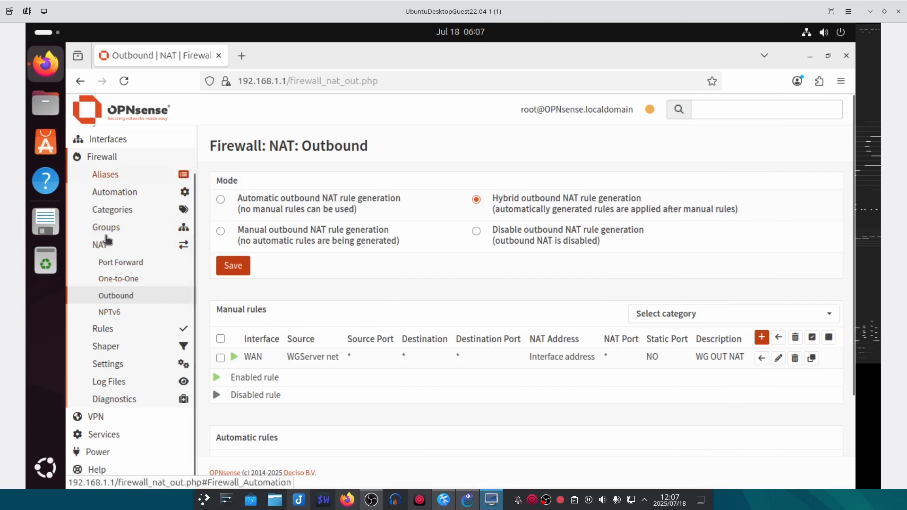
{"action": "left_click", "coordinate": [122, 367]}
- Add a new normalization rule on the WireGuard (Group) interface
{"action": "left_click", "coordinate": [116, 350]}
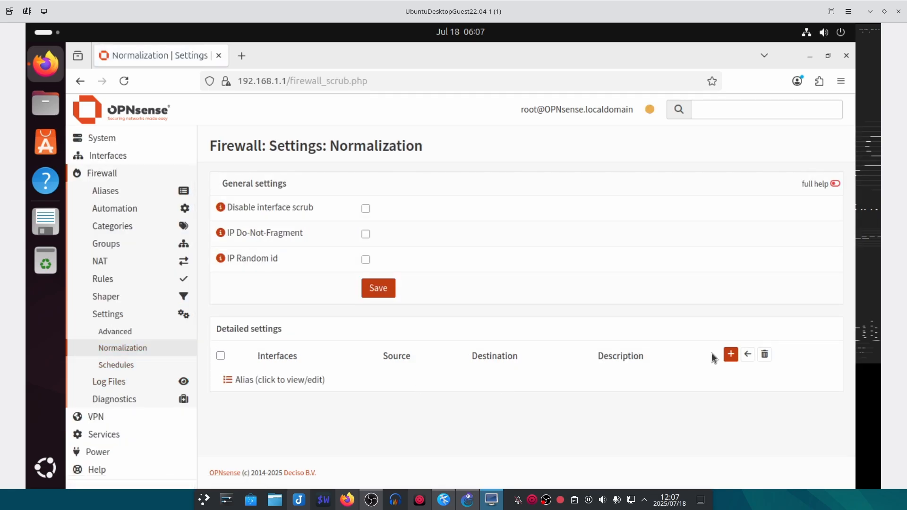
{"action": "left_click", "coordinate": [732, 355]}
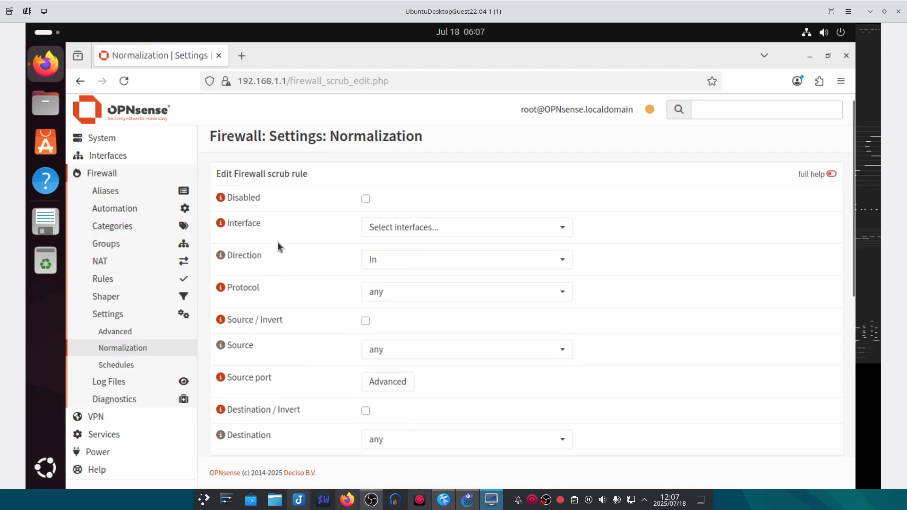
{"action": "left_click", "coordinate": [413, 232]}
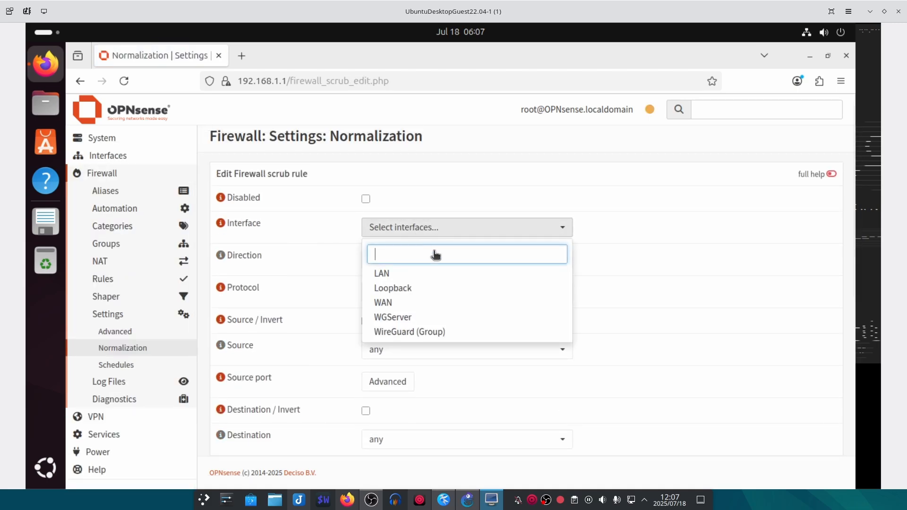
{"action": "left_click", "coordinate": [405, 332]}
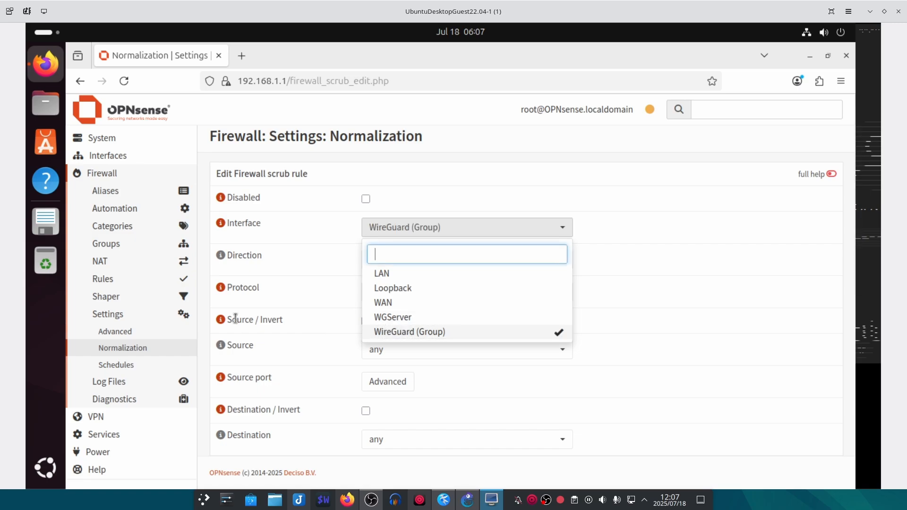
{"action": "left_click", "coordinate": [254, 283]}
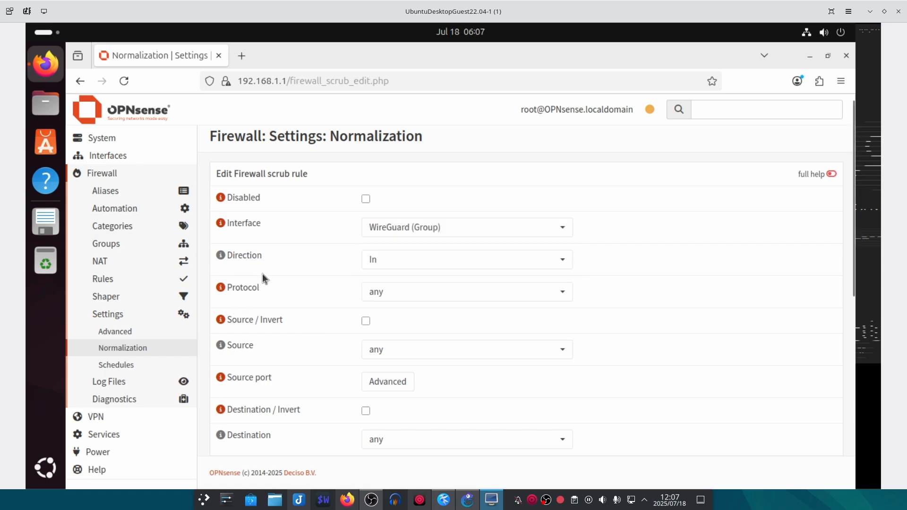
- Start the normalization rule's description with 'Norm'
{"action": "scroll", "coordinate": [269, 274], "scroll_direction": "down", "scroll_amount": 3}
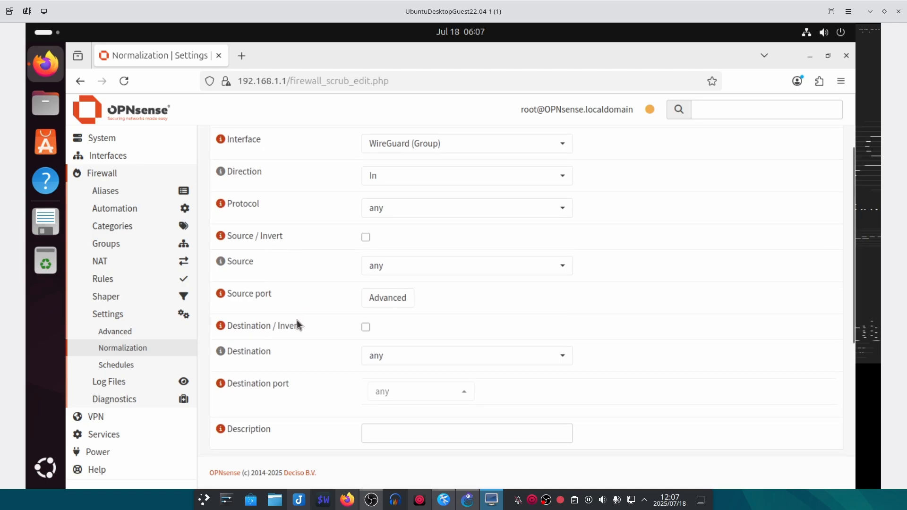
{"action": "scroll", "coordinate": [301, 350], "scroll_direction": "down", "scroll_amount": 3}
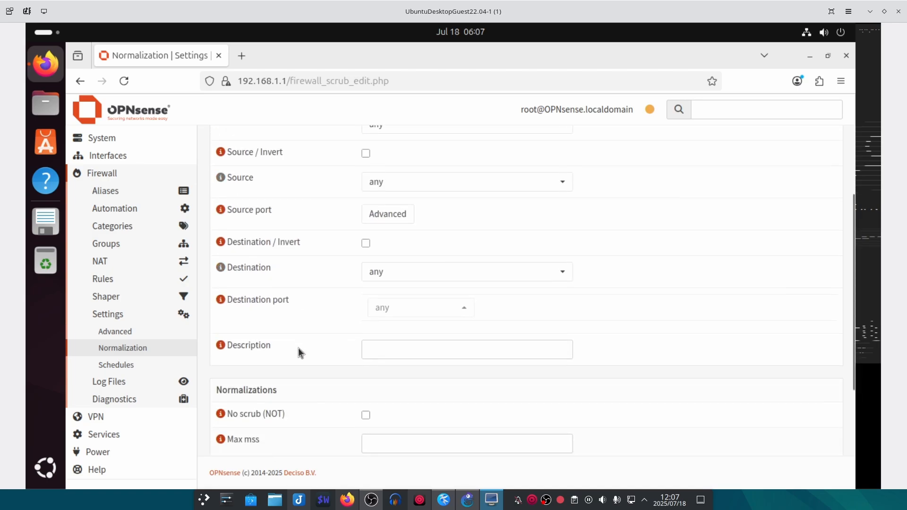
{"action": "left_click", "coordinate": [372, 348]}
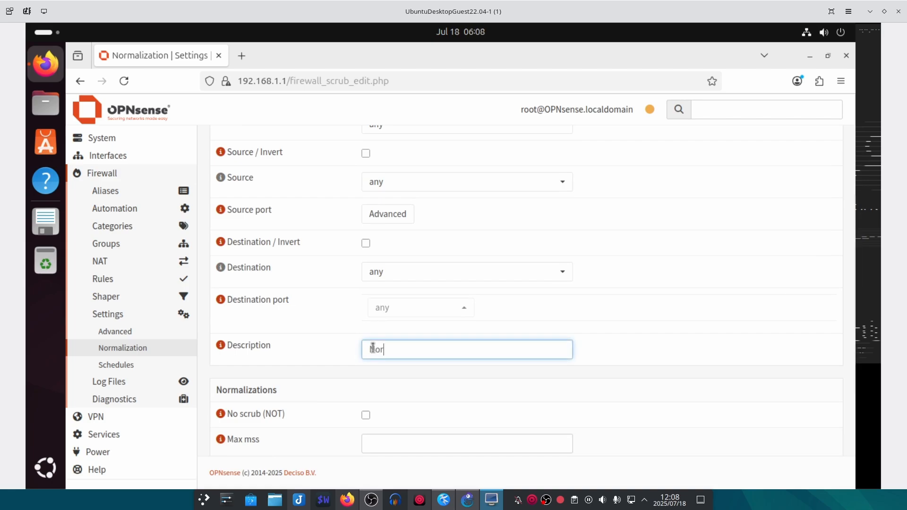
{"action": "type", "text": "Norm"}
{"action": "key", "text": "alt+Tab"}
- Copy 1380 from the guide's IPv4 Max mss row and return to the OPNsense VM window
{"action": "scroll", "coordinate": [370, 319], "scroll_direction": "down", "scroll_amount": 2}
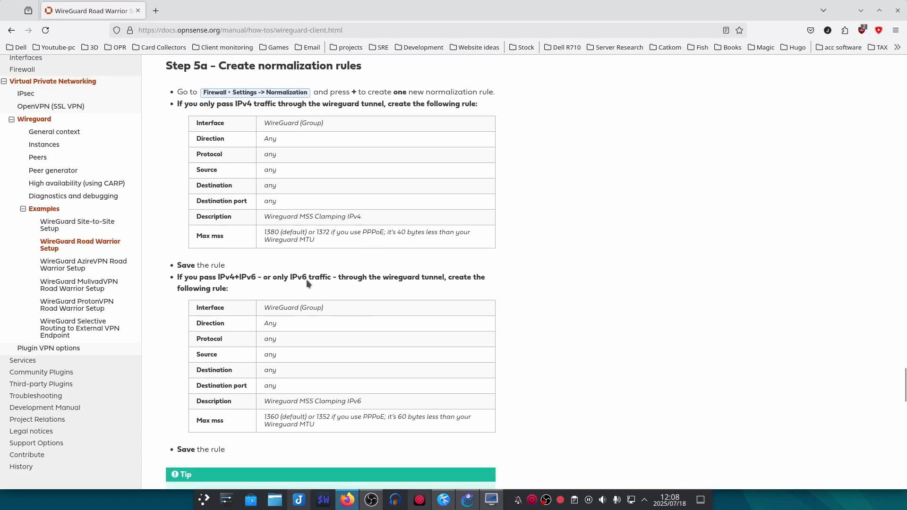
{"action": "left_click_drag", "start_coordinate": [317, 240], "coordinate": [264, 238]}
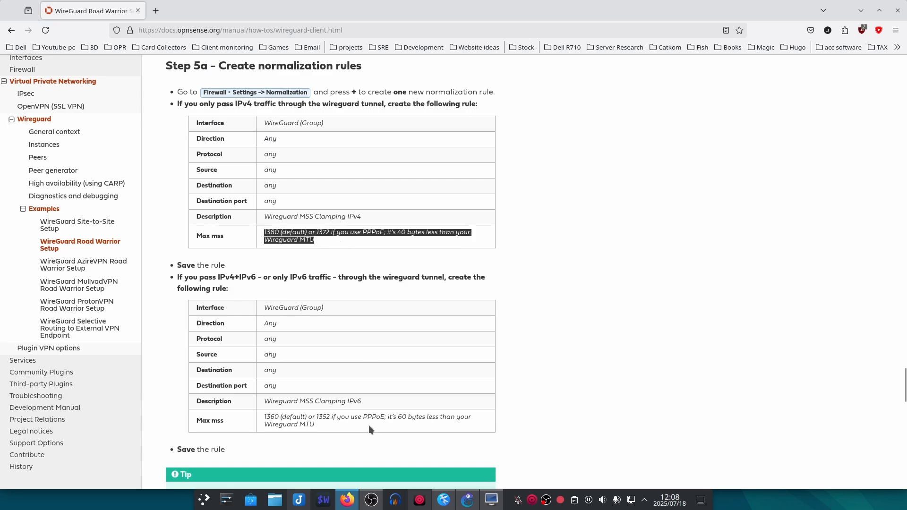
{"action": "left_click_drag", "start_coordinate": [341, 426], "coordinate": [263, 419]}
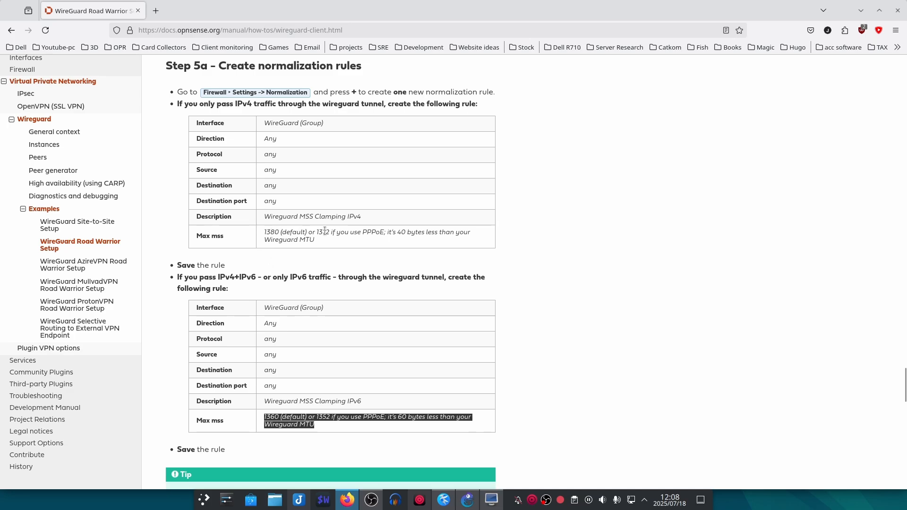
{"action": "double_click", "coordinate": [272, 232]}
{"action": "right_click", "coordinate": [272, 233]}
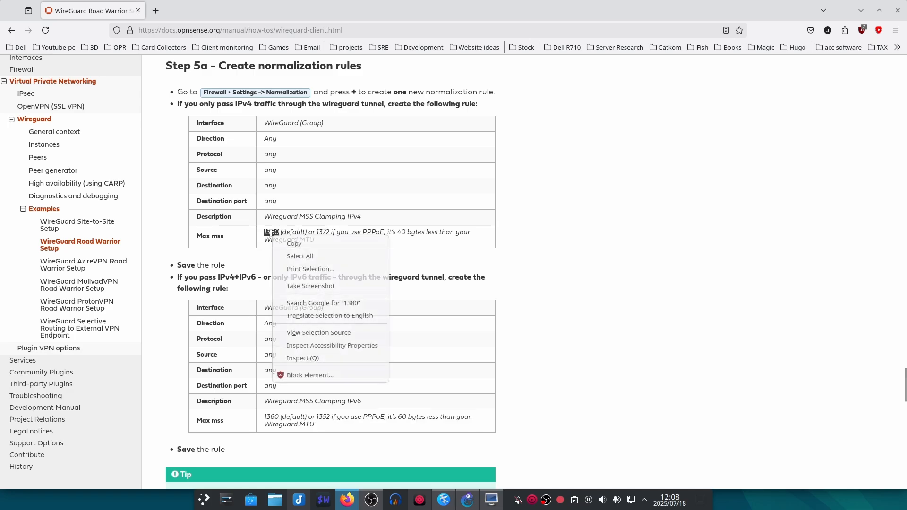
{"action": "left_click", "coordinate": [289, 244]}
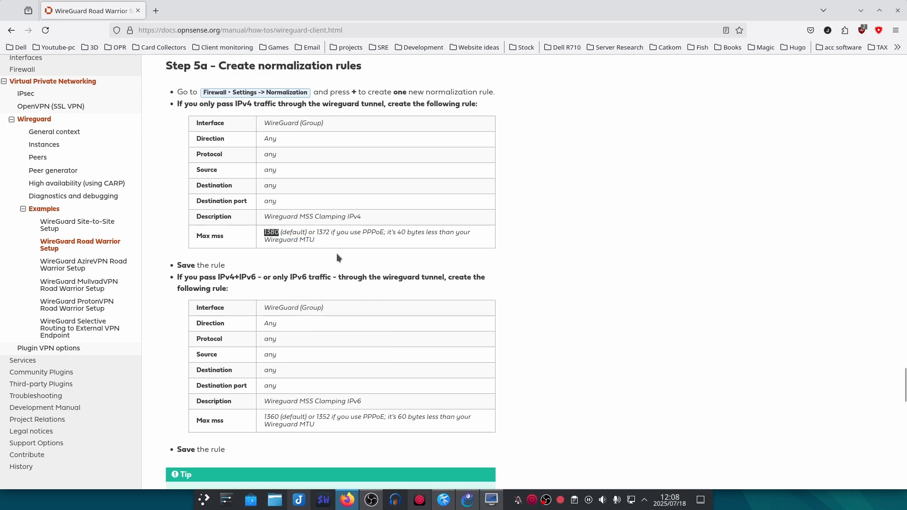
{"action": "mouse_move", "coordinate": [489, 505]}
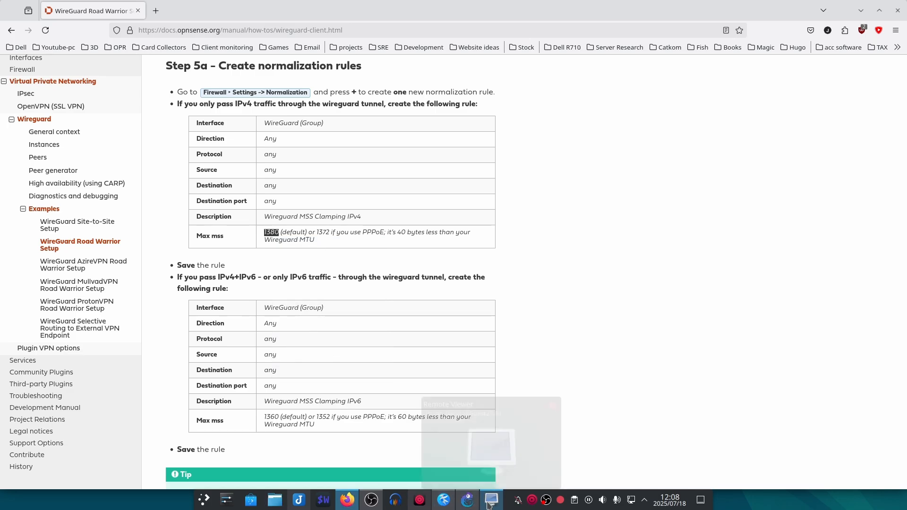
{"action": "left_click", "coordinate": [487, 467]}
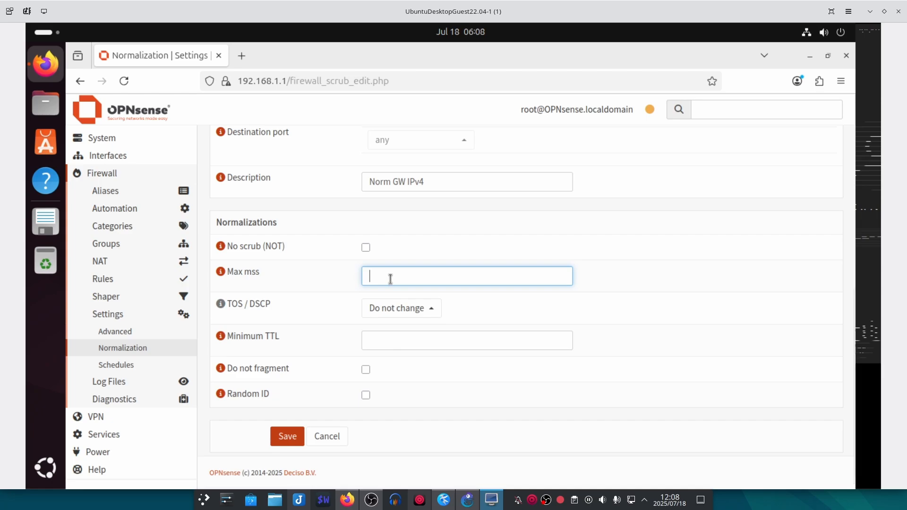
- Enter Max mss 1380, save the Norm GW IPv4 rule, and apply the firewall changes
{"action": "type", "text": "1380"}
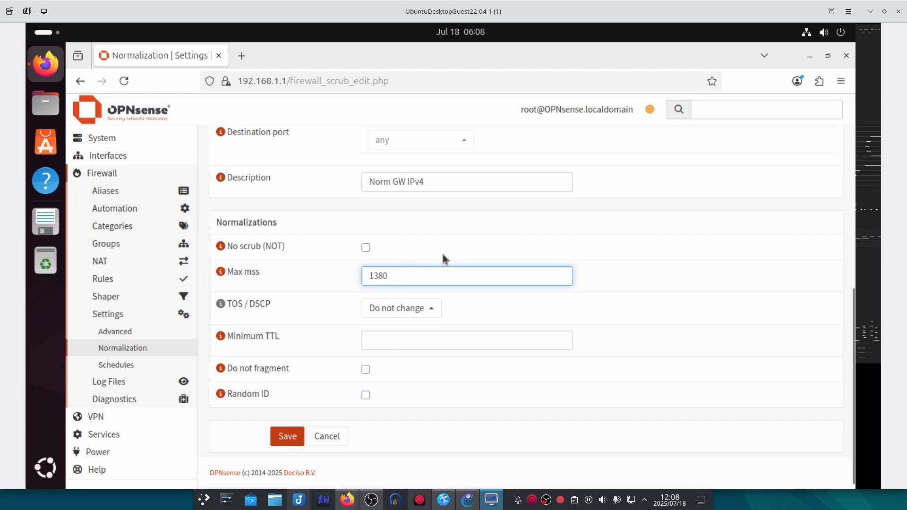
{"action": "left_click", "coordinate": [453, 182]}
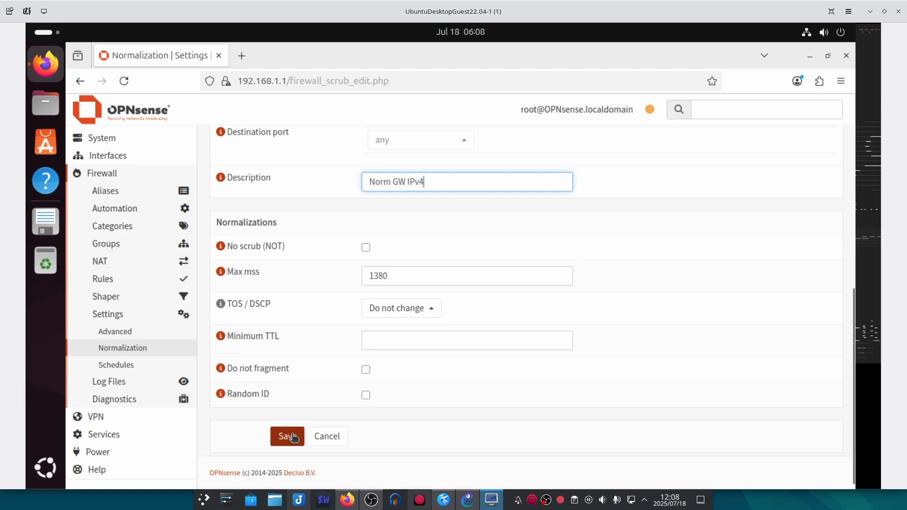
{"action": "scroll", "coordinate": [291, 438], "scroll_direction": "down", "scroll_amount": 1}
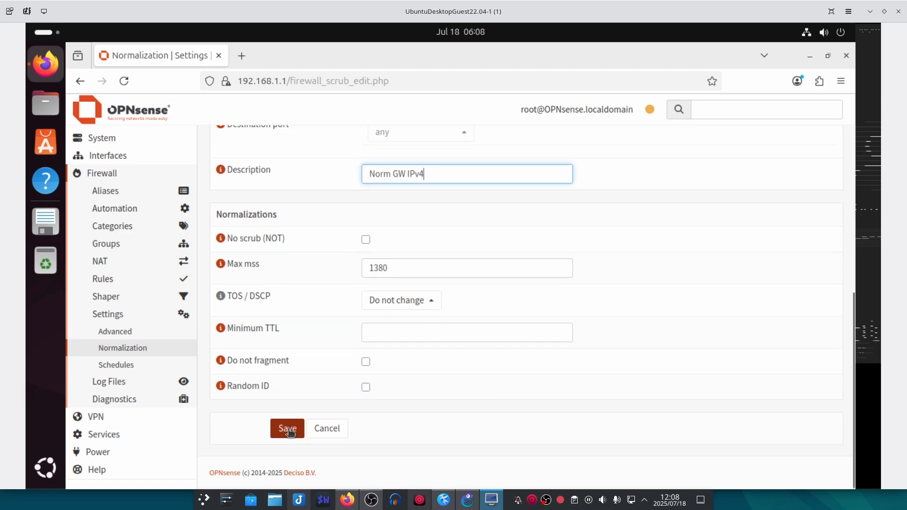
{"action": "left_click", "coordinate": [288, 430]}
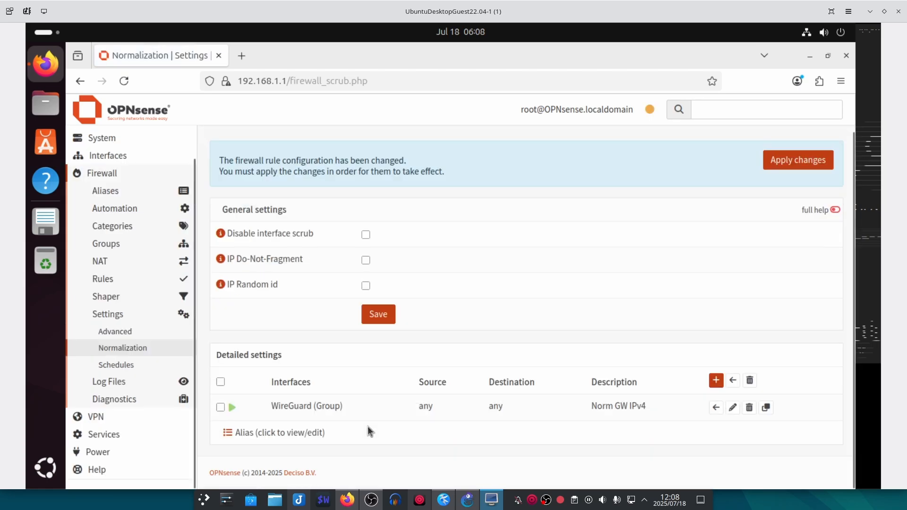
{"action": "left_click", "coordinate": [789, 161]}
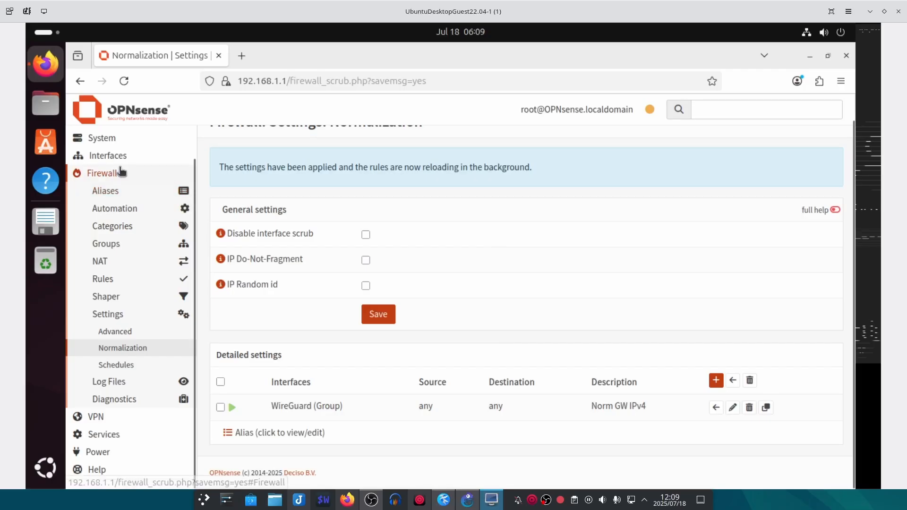
- Navigate to VPN > WireGuard and show the Instances list
{"action": "left_click", "coordinate": [122, 173]}
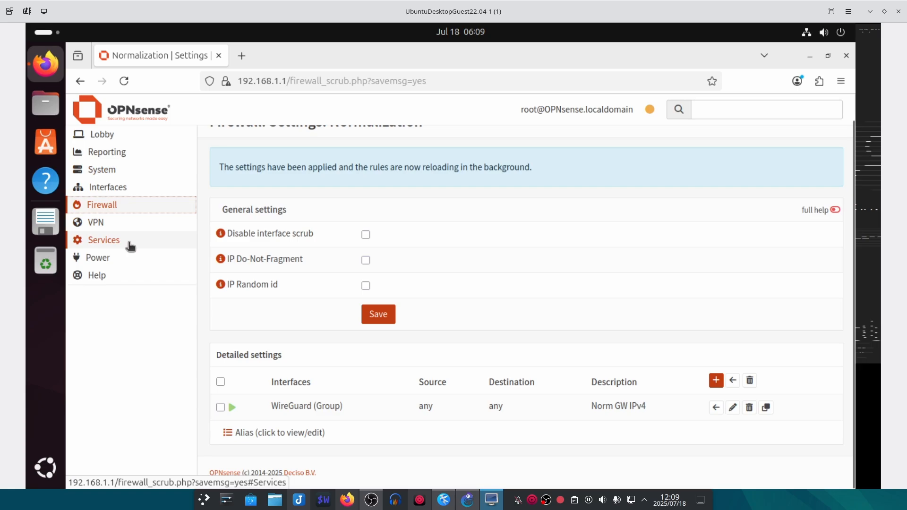
{"action": "left_click", "coordinate": [131, 224]}
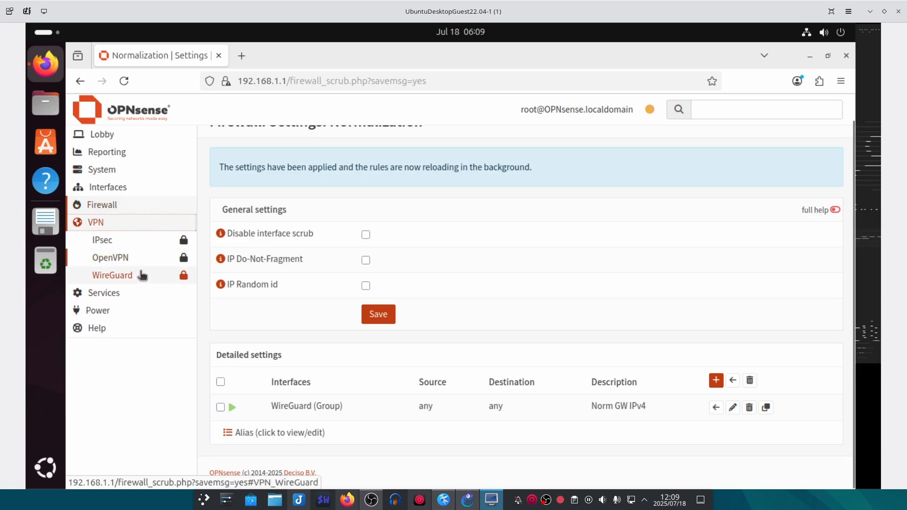
{"action": "left_click", "coordinate": [134, 277]}
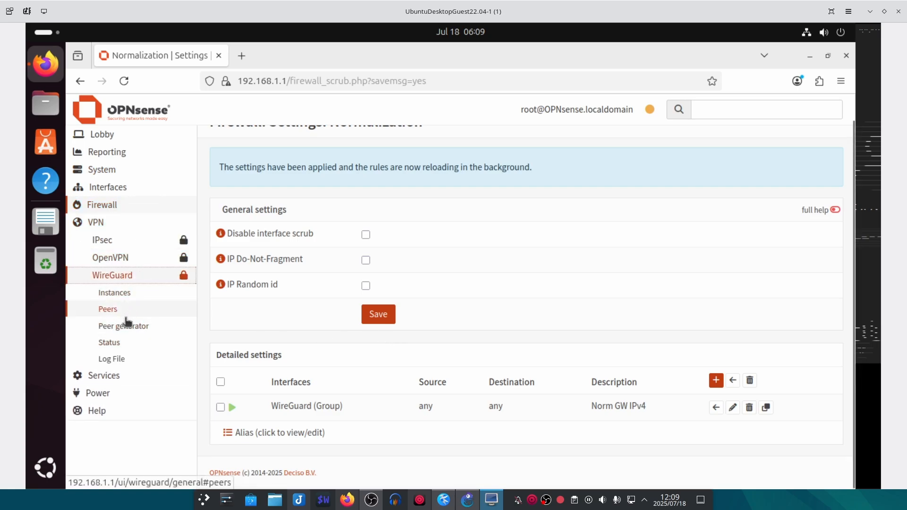
{"action": "left_click", "coordinate": [127, 325]}
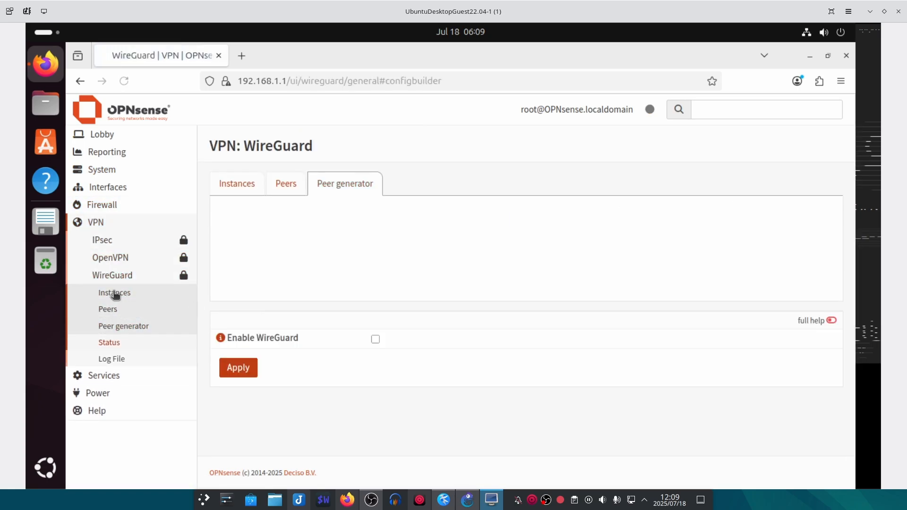
{"action": "left_click", "coordinate": [227, 187]}
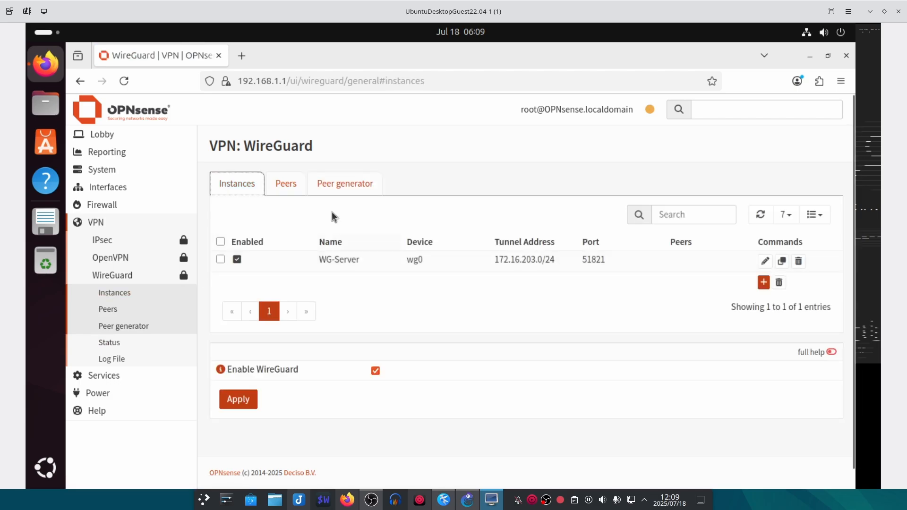
- Disable and apply WireGuard, then re-enable it and apply again
{"action": "left_click", "coordinate": [375, 371]}
{"action": "left_click", "coordinate": [244, 400]}
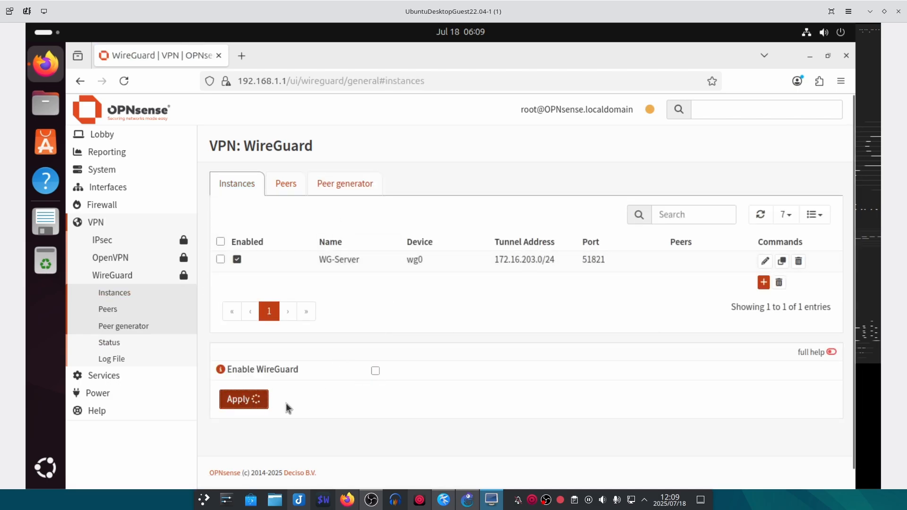
{"action": "left_click", "coordinate": [376, 371]}
{"action": "left_click", "coordinate": [250, 400]}
{"action": "left_click", "coordinate": [345, 189]}
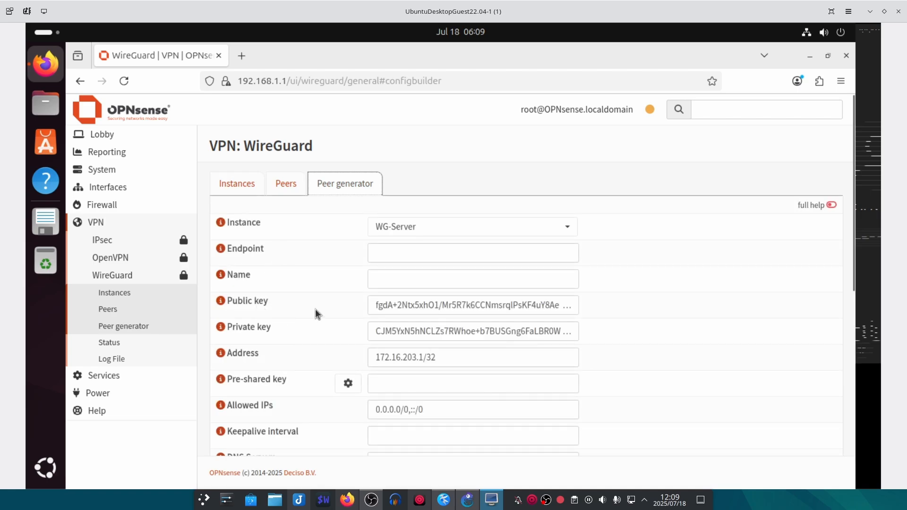
- Set the peer endpoint to 168.10.10.3:51821
{"action": "left_click", "coordinate": [391, 252]}
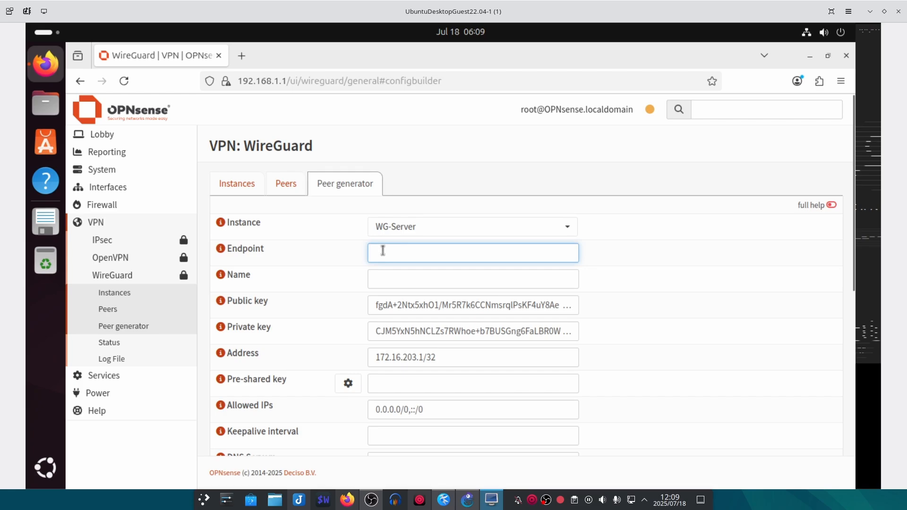
{"action": "left_click", "coordinate": [468, 500]}
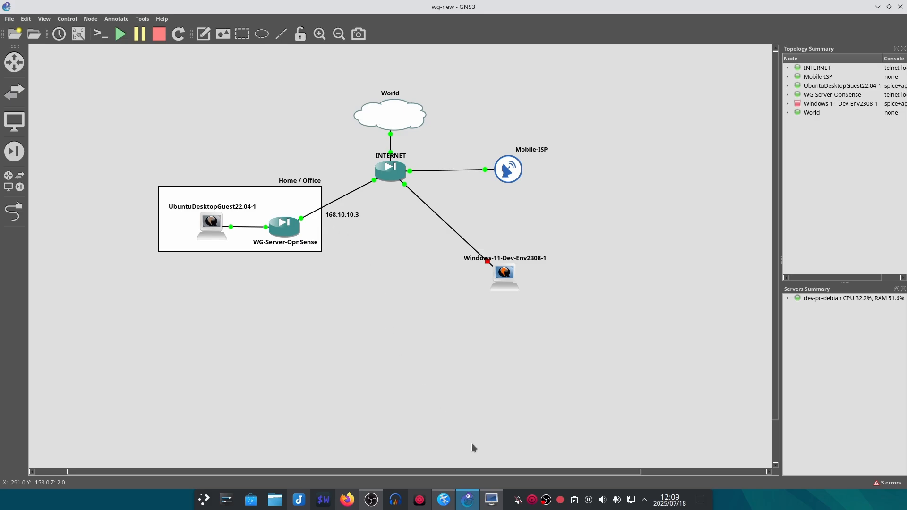
{"action": "left_click", "coordinate": [491, 500]}
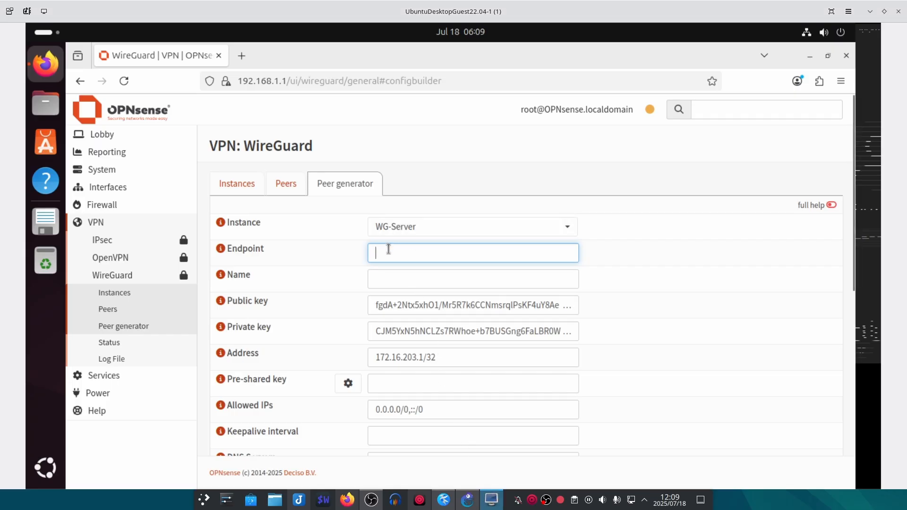
{"action": "type", "text": "168.10"}
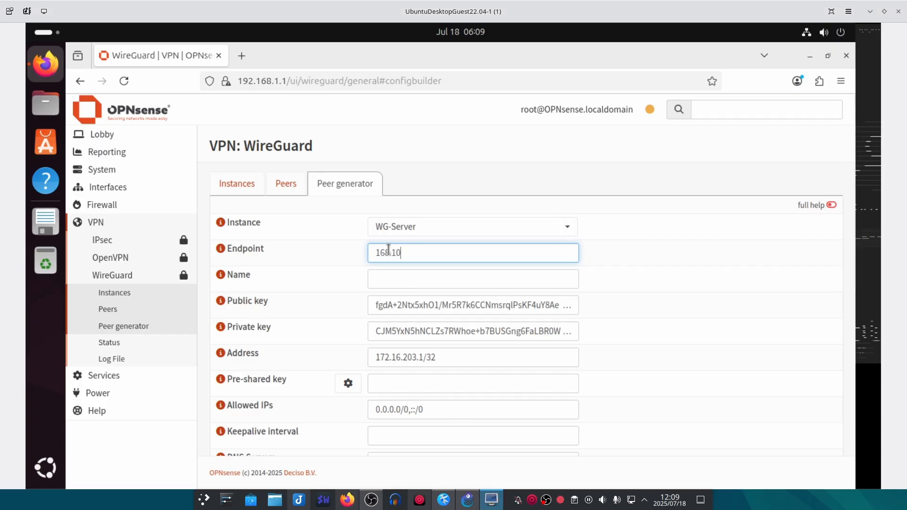
{"action": "type", "text": ".10.3:"}
{"action": "left_click", "coordinate": [221, 248]}
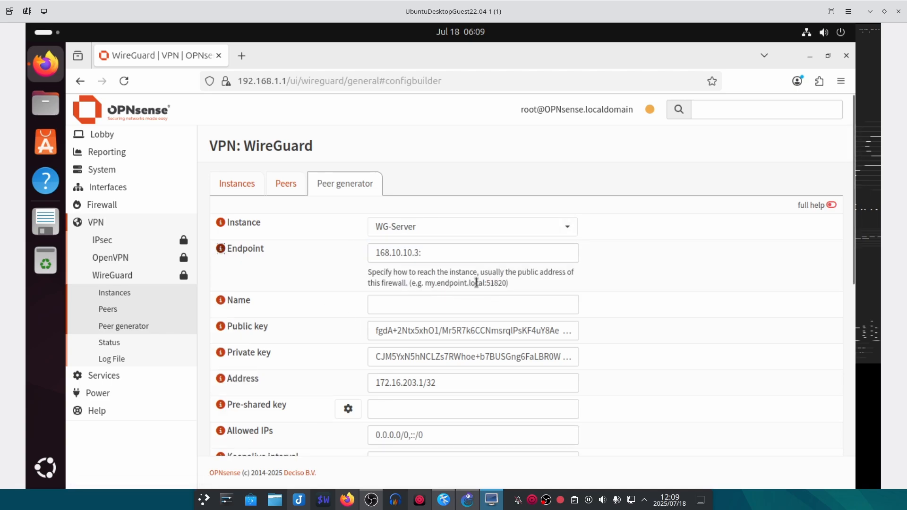
{"action": "left_click", "coordinate": [445, 252]}
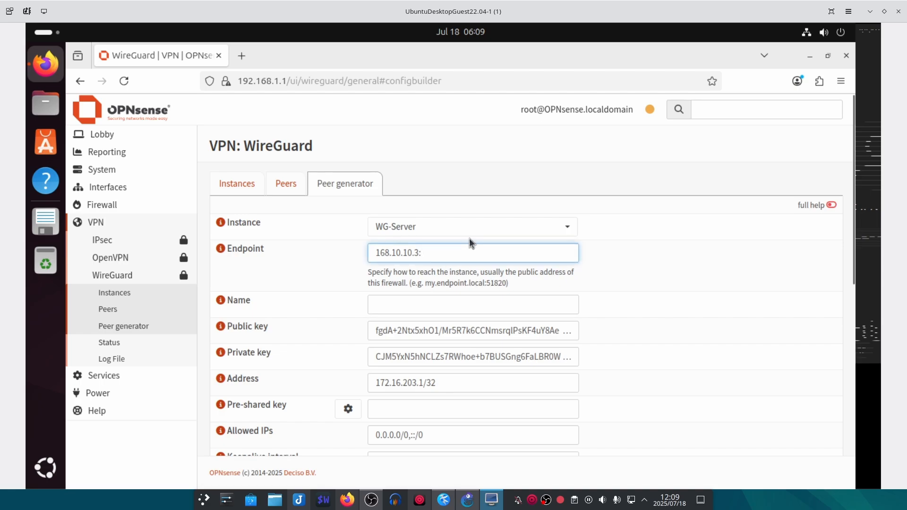
{"action": "type", "text": "51821"}
- Name the peer Win11
{"action": "left_click", "coordinate": [379, 303]}
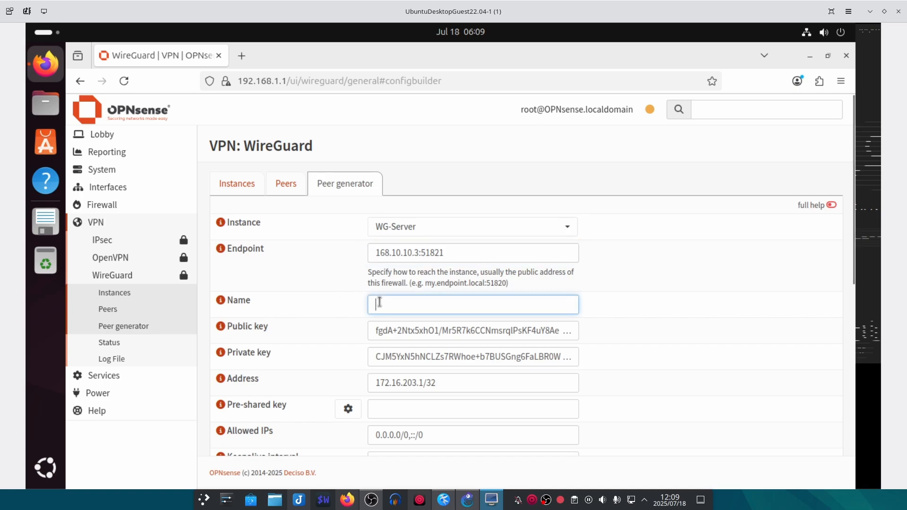
{"action": "type", "text": "Win11"}
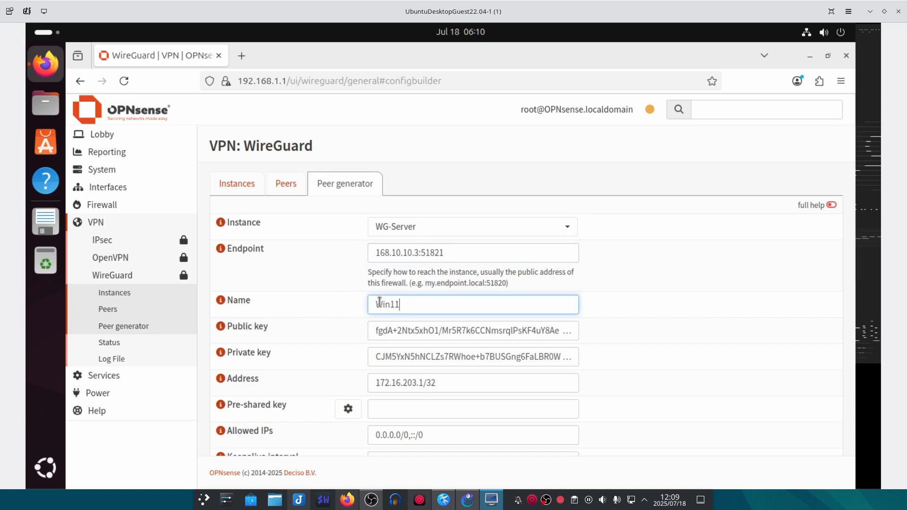
{"action": "scroll", "coordinate": [328, 310], "scroll_direction": "down", "scroll_amount": 5}
{"action": "scroll", "coordinate": [320, 298], "scroll_direction": "up", "scroll_amount": 2}
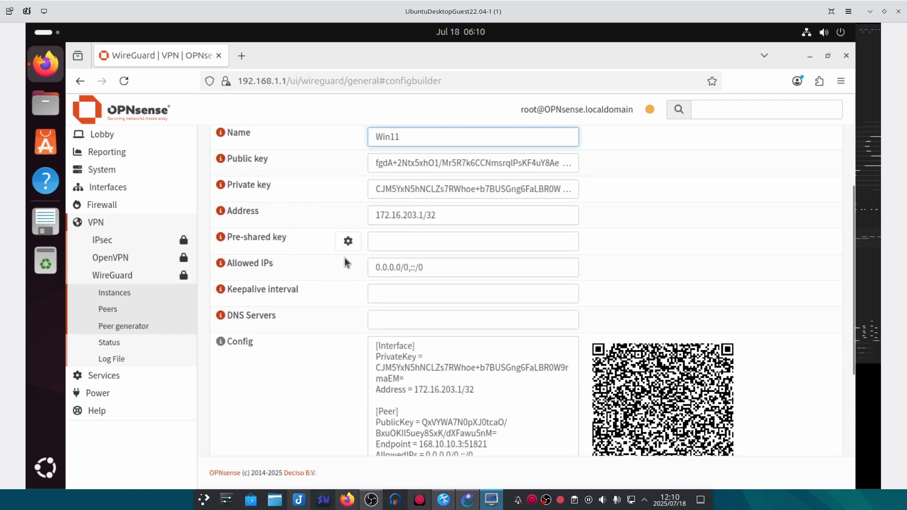
- Enter a test pre-shared key and regenerate the client config with it
{"action": "left_click", "coordinate": [387, 241]}
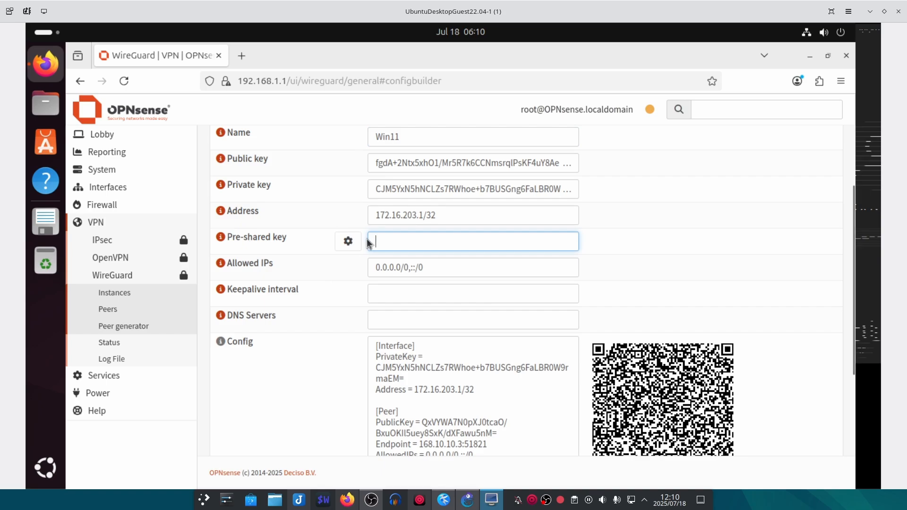
{"action": "type", "text": "tfjhgfhg hgfh"}
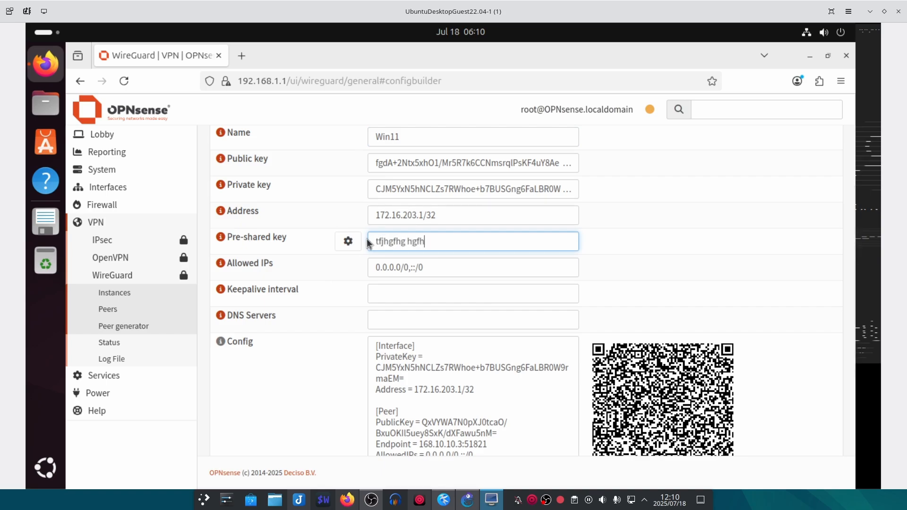
{"action": "key", "text": "BackSpace"}
{"action": "key", "text": "BackSpace"}
{"action": "key", "text": "BackSpace"}
{"action": "key", "text": "BackSpace"}
{"action": "key", "text": "BackSpace"}
{"action": "type", "text": "kjhkhkjhjhkghjk"}
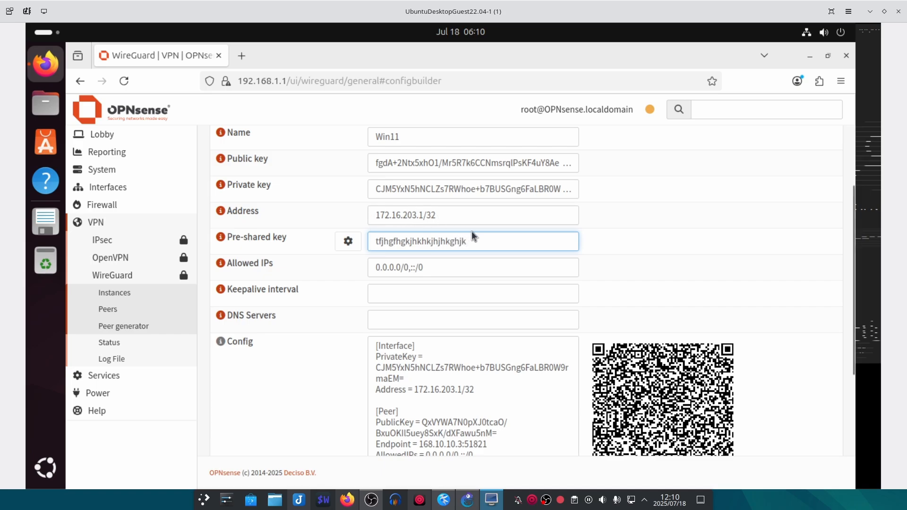
{"action": "left_click_drag", "start_coordinate": [484, 242], "coordinate": [366, 242]}
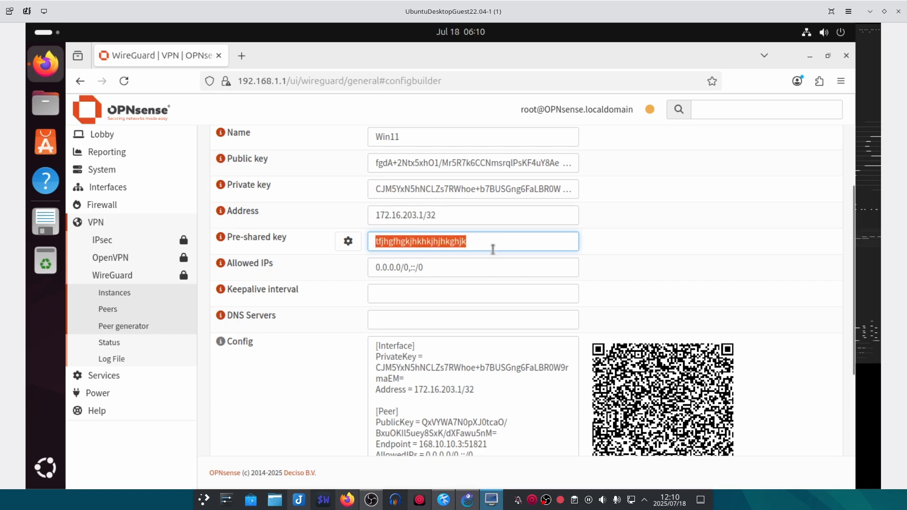
{"action": "left_click", "coordinate": [500, 352]}
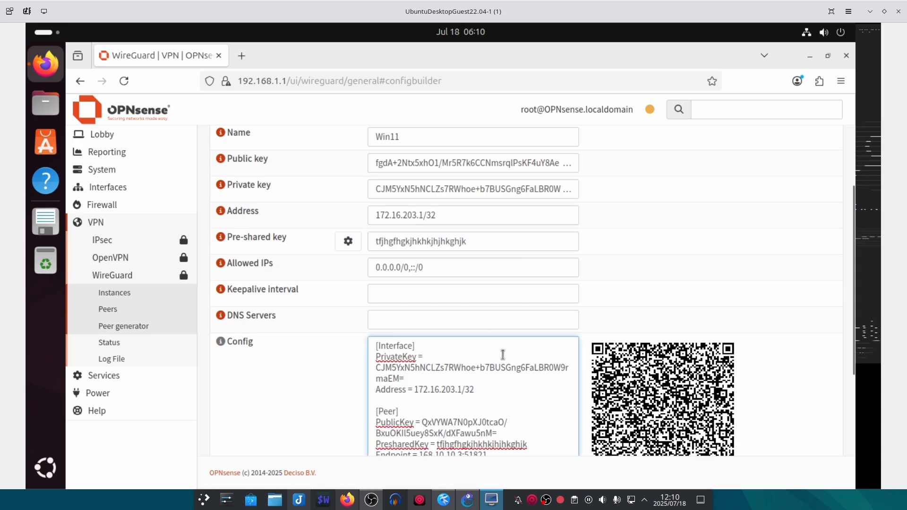
{"action": "double_click", "coordinate": [513, 445]}
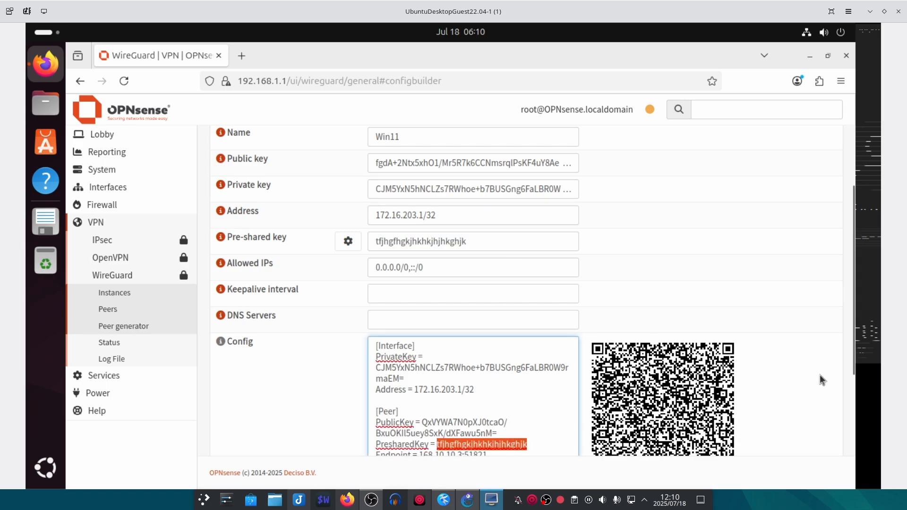
{"action": "scroll", "coordinate": [826, 374], "scroll_direction": "down", "scroll_amount": 3}
{"action": "scroll", "coordinate": [832, 372], "scroll_direction": "down", "scroll_amount": 2}
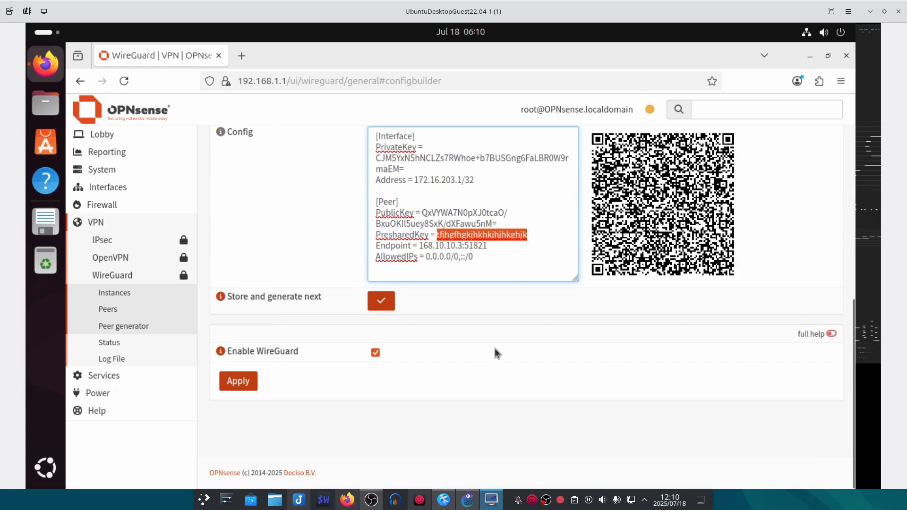
{"action": "scroll", "coordinate": [495, 348], "scroll_direction": "up", "scroll_amount": 5}
- Clear the pre-shared key so the generated config has none
{"action": "double_click", "coordinate": [470, 368]}
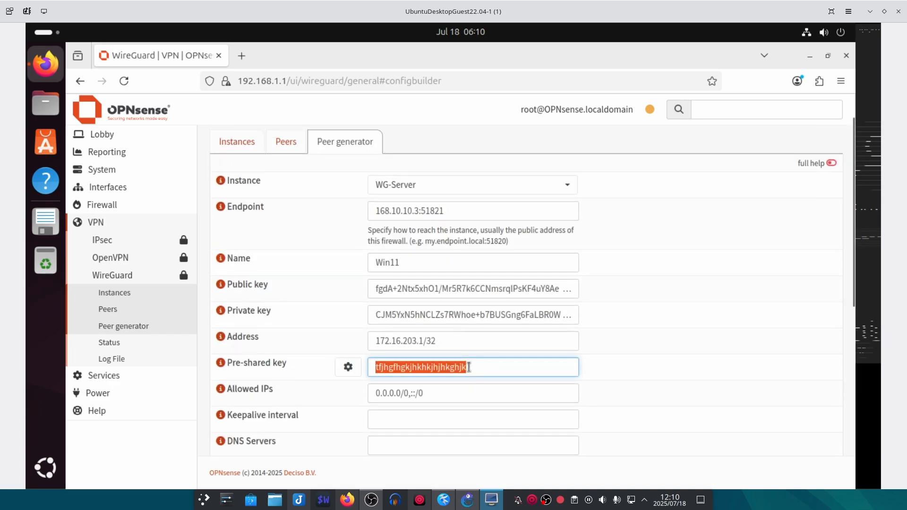
{"action": "key", "text": "BackSpace"}
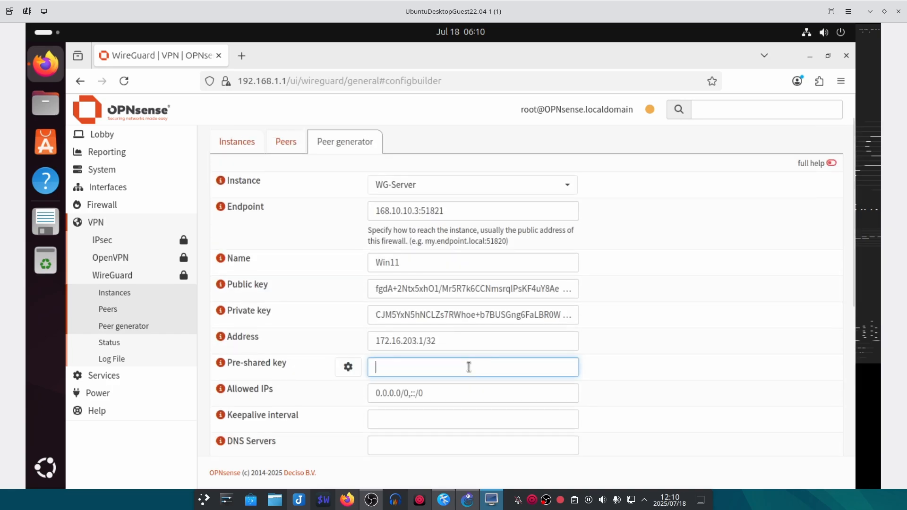
{"action": "left_click", "coordinate": [625, 361]}
{"action": "scroll", "coordinate": [626, 361], "scroll_direction": "down", "scroll_amount": 6}
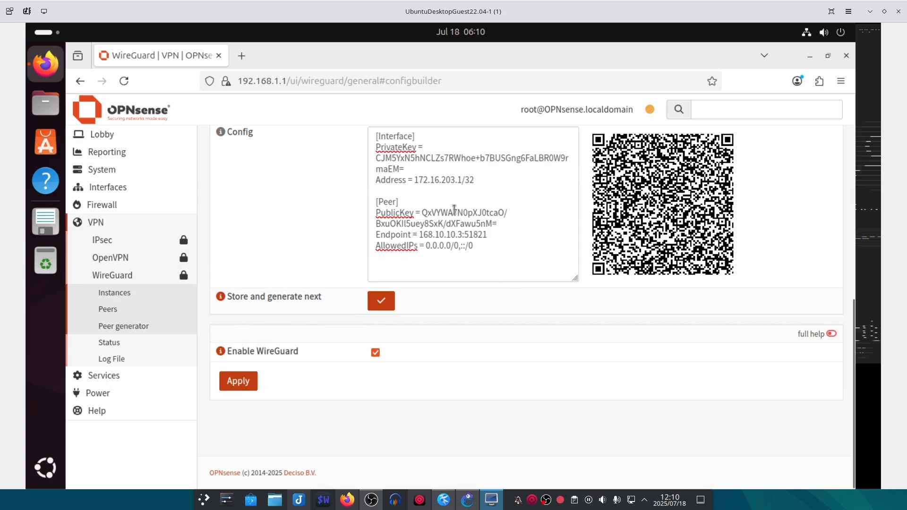
{"action": "scroll", "coordinate": [714, 300], "scroll_direction": "up", "scroll_amount": 1}
{"action": "scroll", "coordinate": [851, 354], "scroll_direction": "up", "scroll_amount": 2}
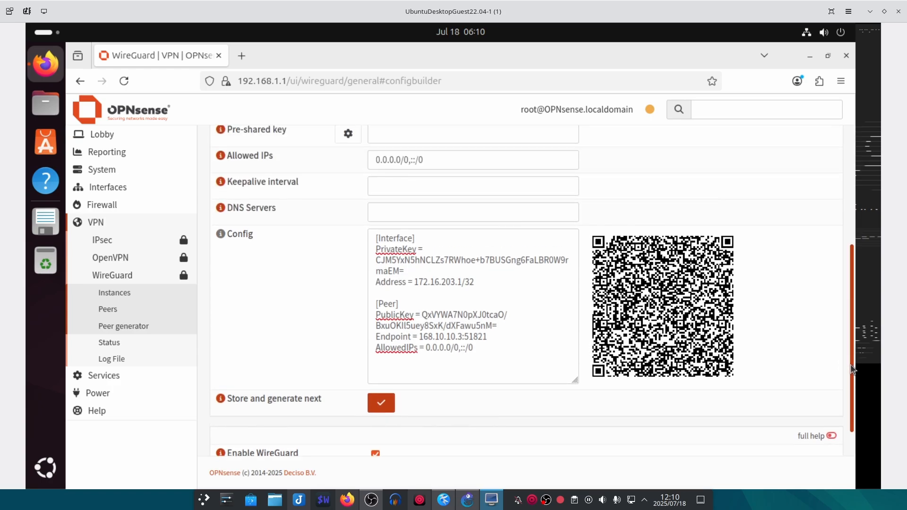
{"action": "left_click_drag", "start_coordinate": [425, 194], "coordinate": [364, 194]}
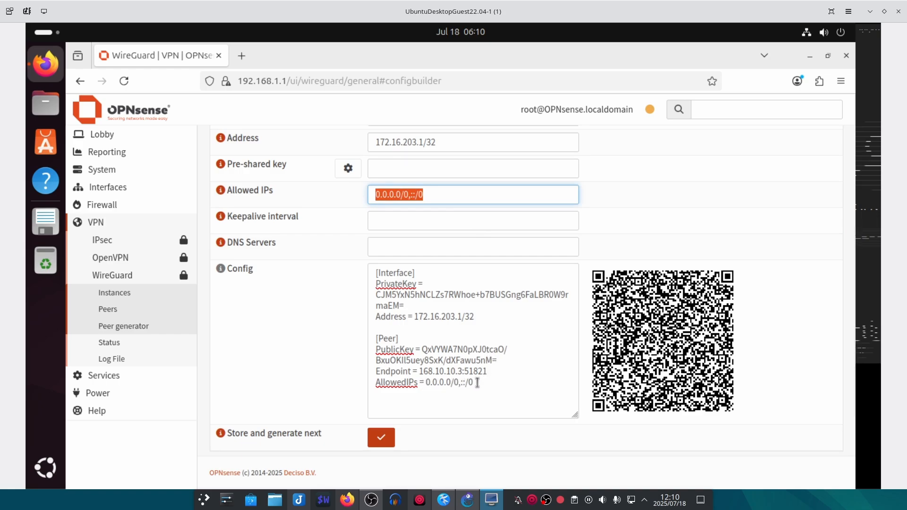
- Keep Allowed IPs unchanged and enter DNS server 192.168.1.1 into the generated config
{"action": "left_click", "coordinate": [462, 193]}
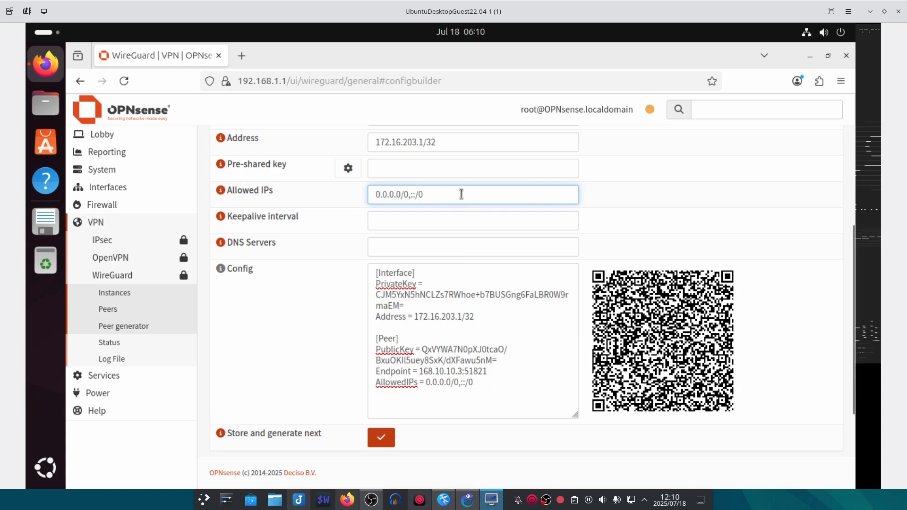
{"action": "type", "text": "fu"}
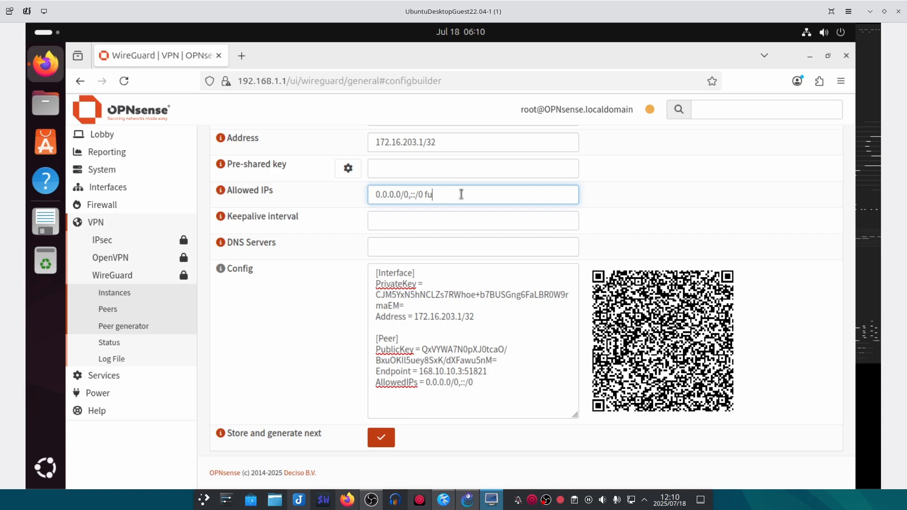
{"action": "key", "text": "BackSpace"}
{"action": "key", "text": "BackSpace"}
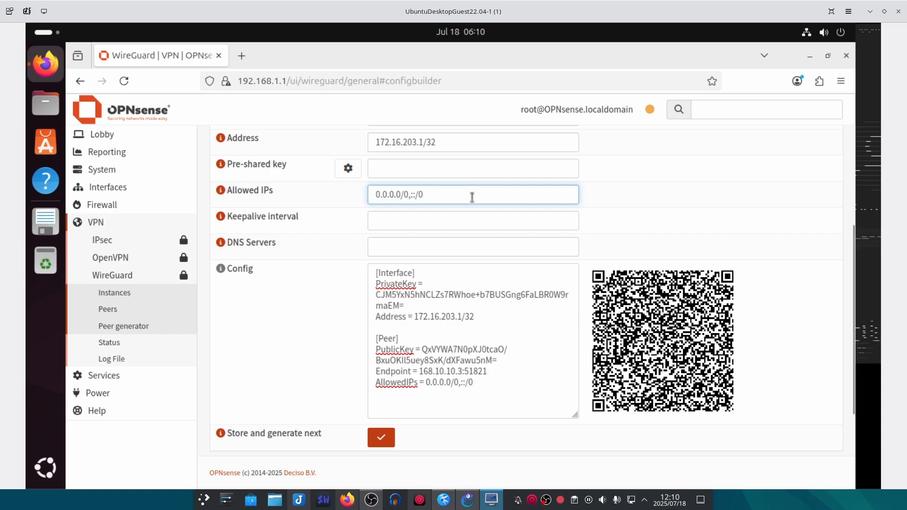
{"action": "left_click", "coordinate": [402, 245]}
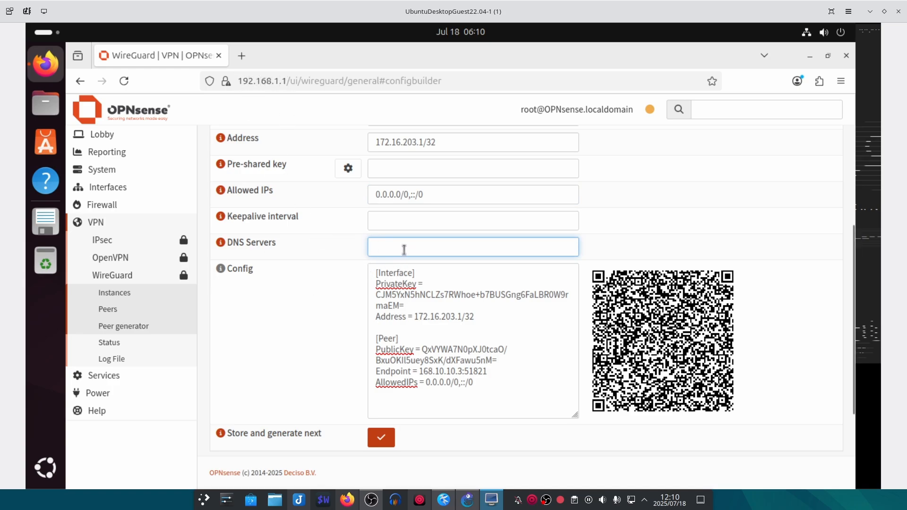
{"action": "type", "text": "192.168.1.41"}
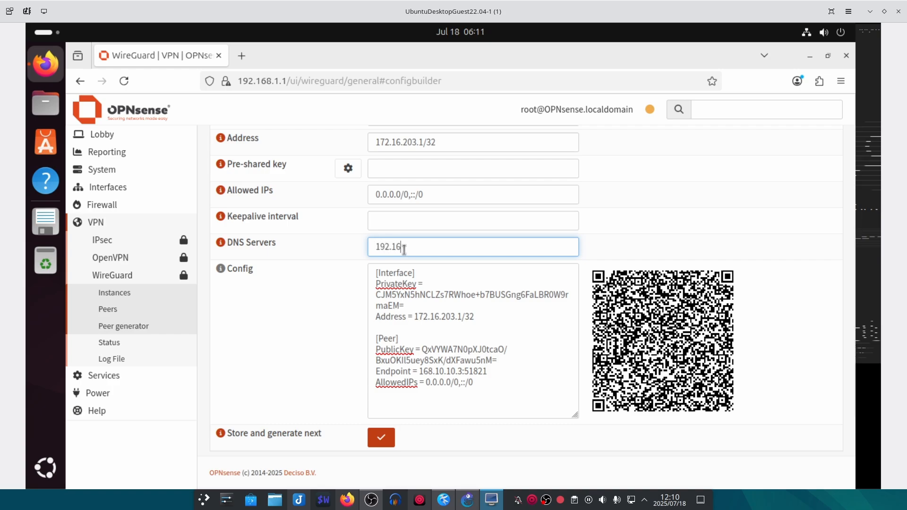
{"action": "key", "text": "BackSpace"}
{"action": "key", "text": "BackSpace"}
{"action": "type", "text": "1.1"}
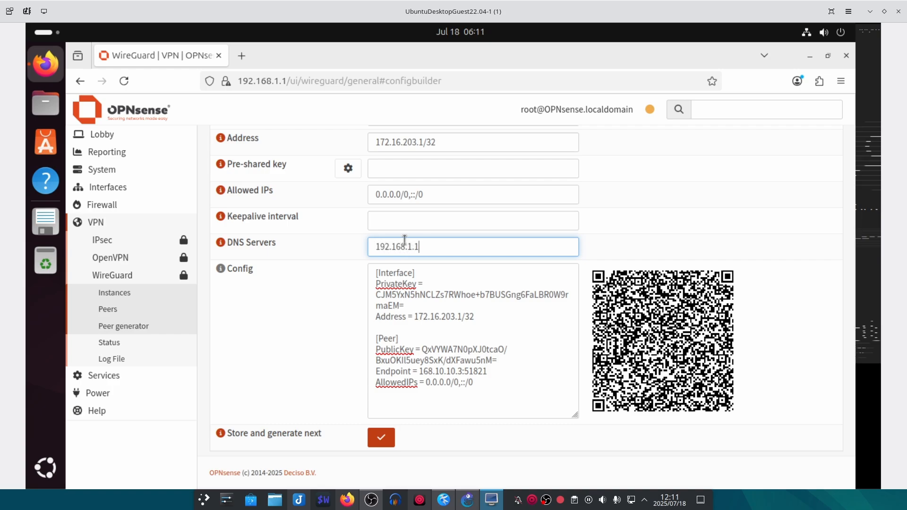
{"action": "left_click", "coordinate": [336, 361]}
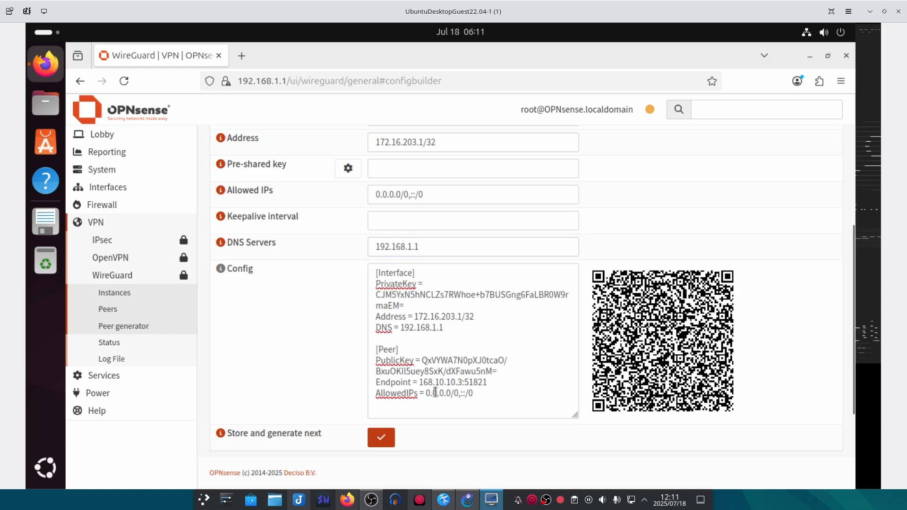
{"action": "left_click_drag", "start_coordinate": [474, 393], "coordinate": [378, 394]}
{"action": "left_click", "coordinate": [476, 394]}
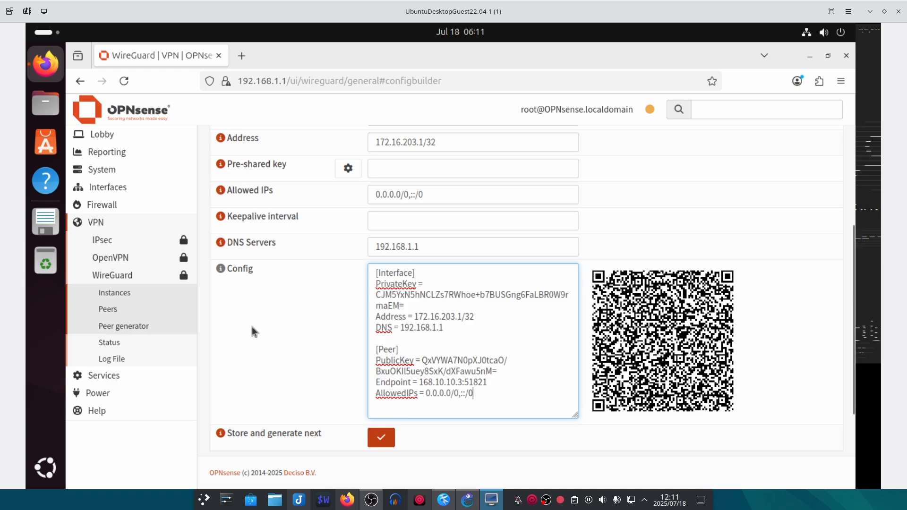
- Set the Win11 peer's keepalive interval to 25
{"action": "scroll", "coordinate": [280, 337], "scroll_direction": "up", "scroll_amount": 3}
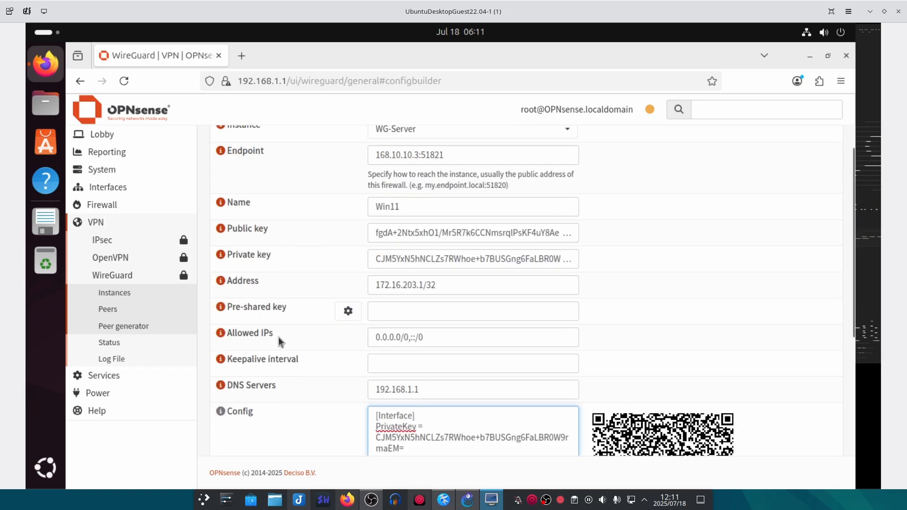
{"action": "scroll", "coordinate": [285, 326], "scroll_direction": "down", "scroll_amount": 2}
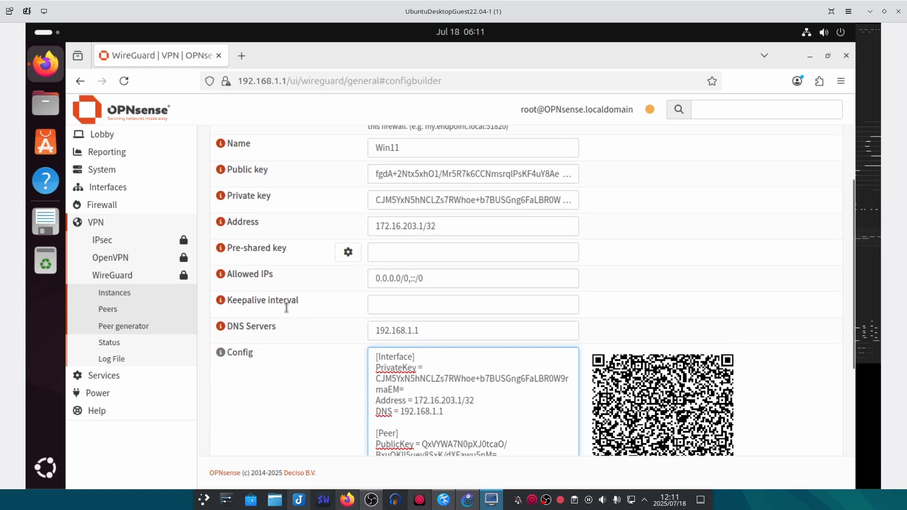
{"action": "left_click", "coordinate": [406, 305]}
{"action": "left_click", "coordinate": [221, 301]}
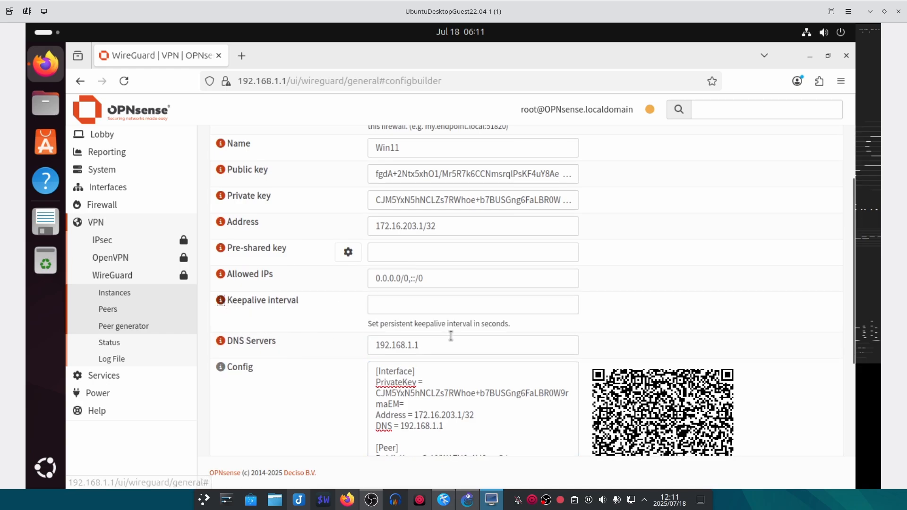
{"action": "left_click", "coordinate": [221, 301]}
{"action": "left_click", "coordinate": [400, 307]}
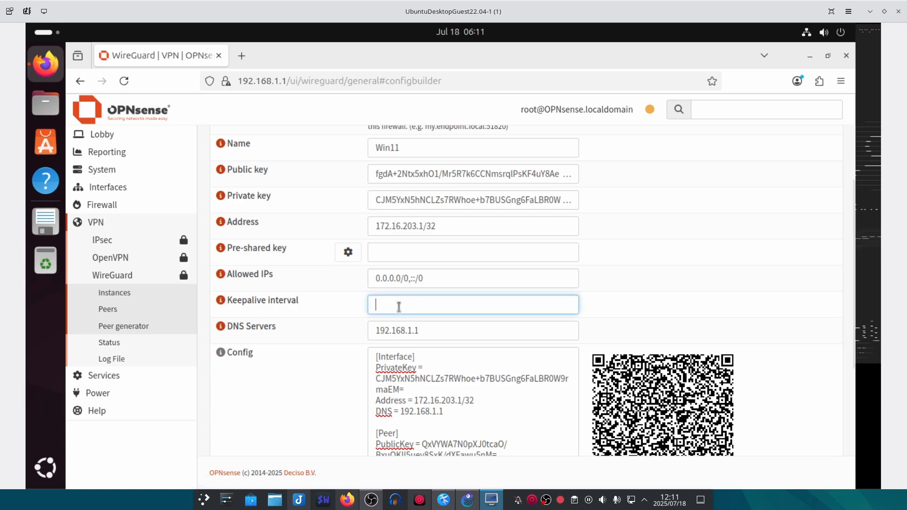
{"action": "type", "text": "25"}
{"action": "left_click", "coordinate": [403, 288]}
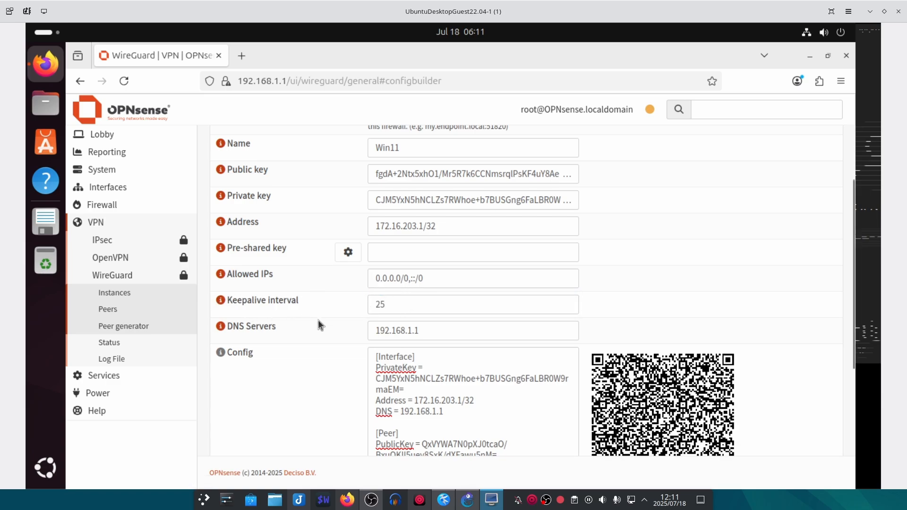
- Copy the generated client config into a new Kate document, then return to the browser
{"action": "scroll", "coordinate": [308, 326], "scroll_direction": "up", "scroll_amount": 3}
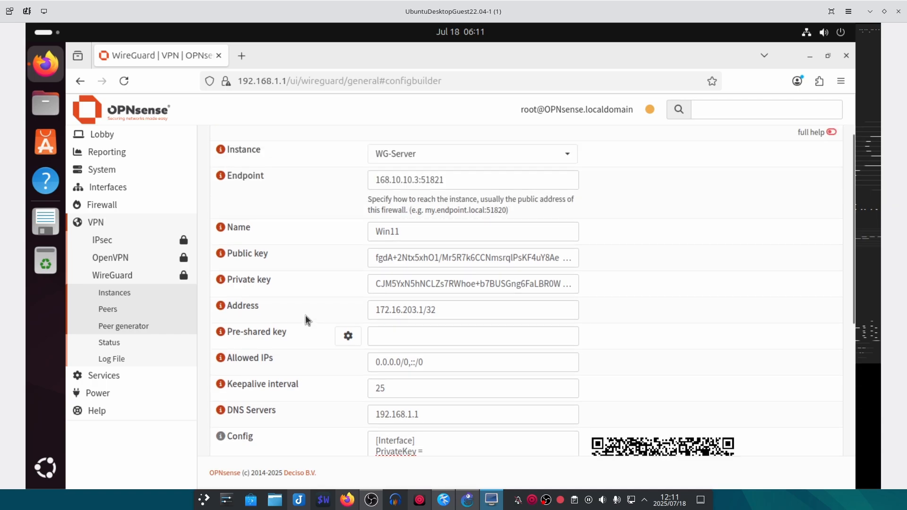
{"action": "scroll", "coordinate": [306, 320], "scroll_direction": "down", "scroll_amount": 3}
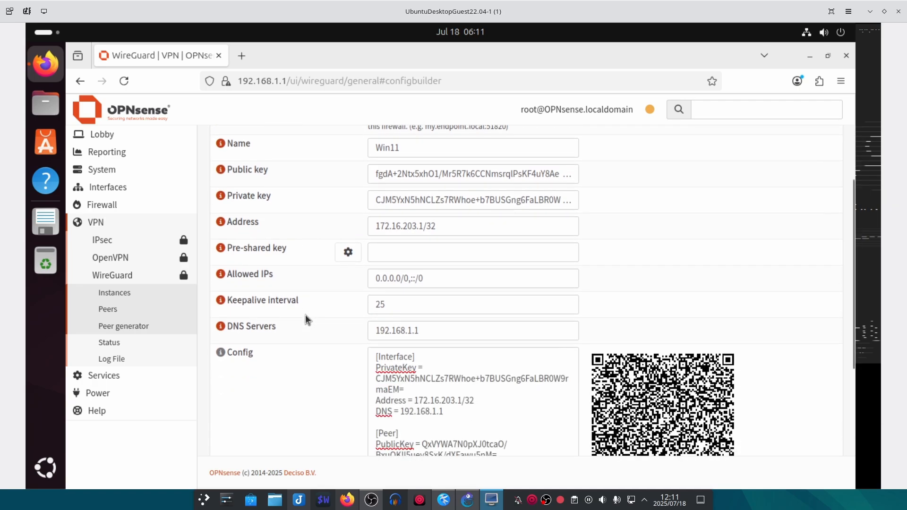
{"action": "scroll", "coordinate": [306, 314], "scroll_direction": "down", "scroll_amount": 8}
{"action": "scroll", "coordinate": [526, 334], "scroll_direction": "up", "scroll_amount": 3}
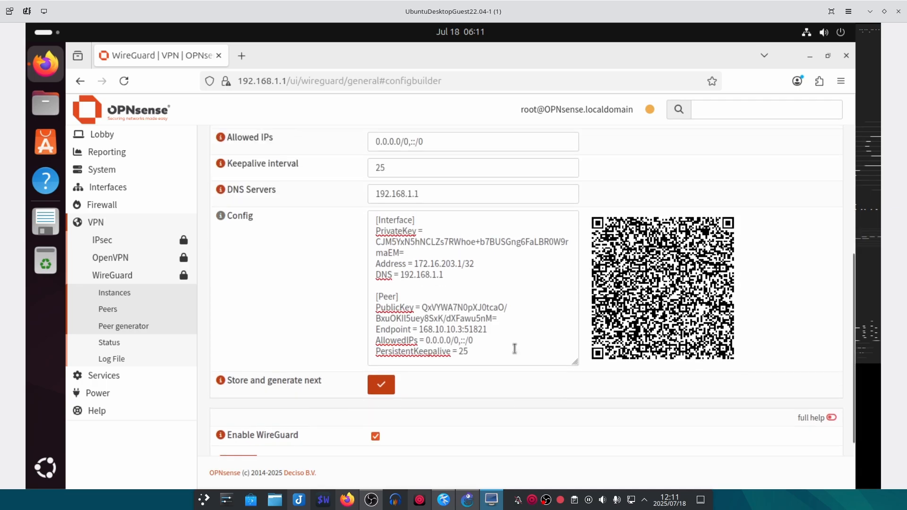
{"action": "left_click_drag", "start_coordinate": [497, 357], "coordinate": [328, 189]}
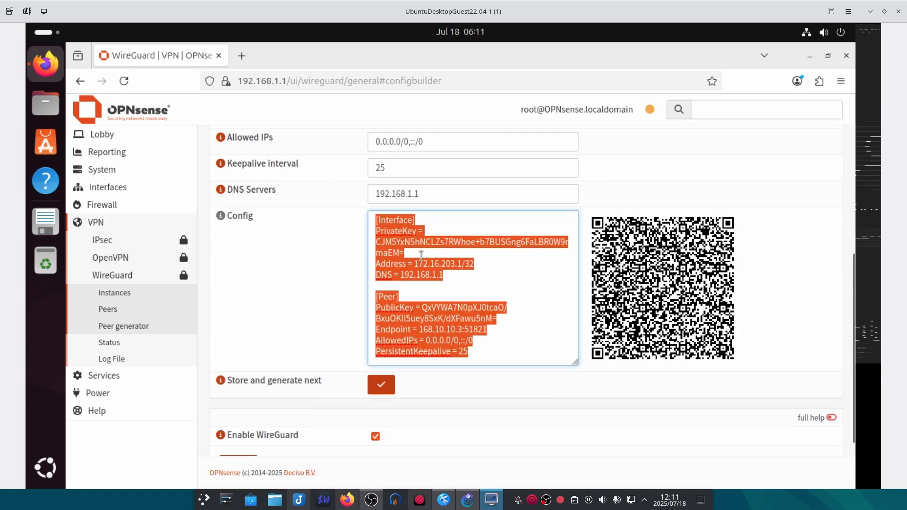
{"action": "right_click", "coordinate": [396, 261]}
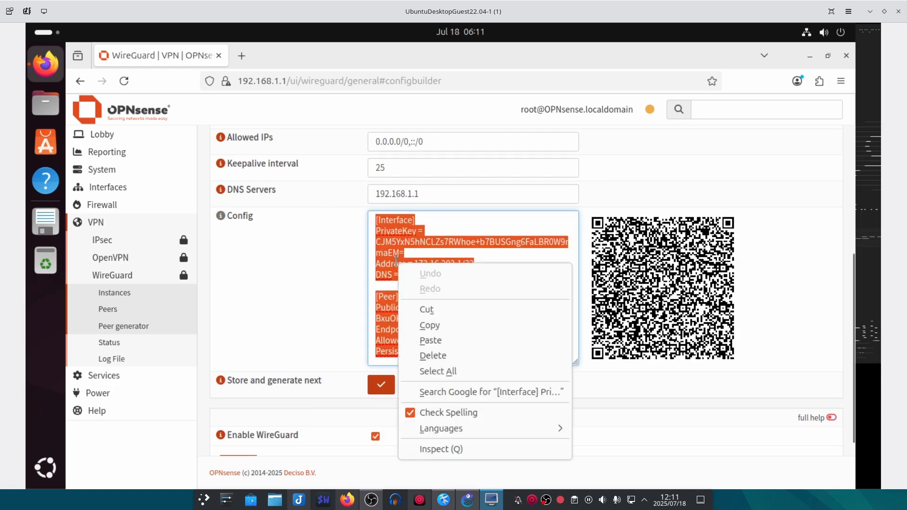
{"action": "left_click", "coordinate": [438, 322]}
{"action": "left_click", "coordinate": [443, 500]}
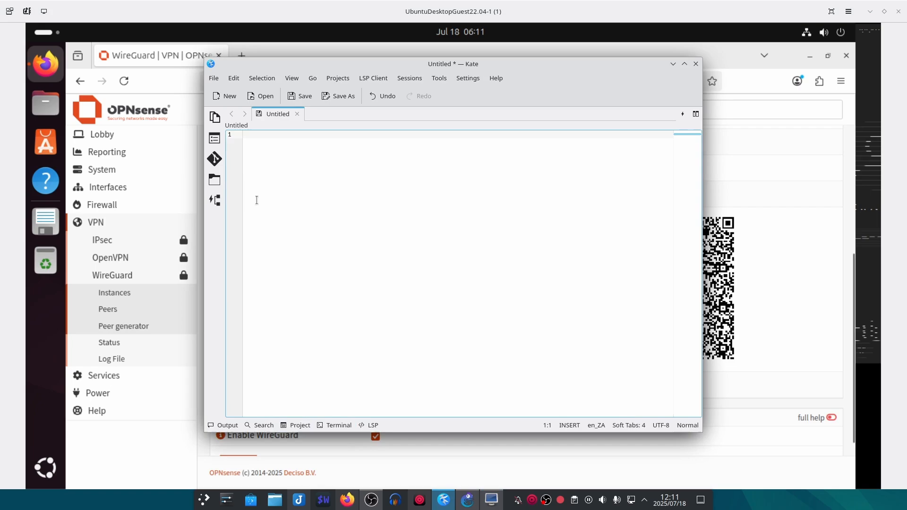
{"action": "key", "text": "ctrl+v"}
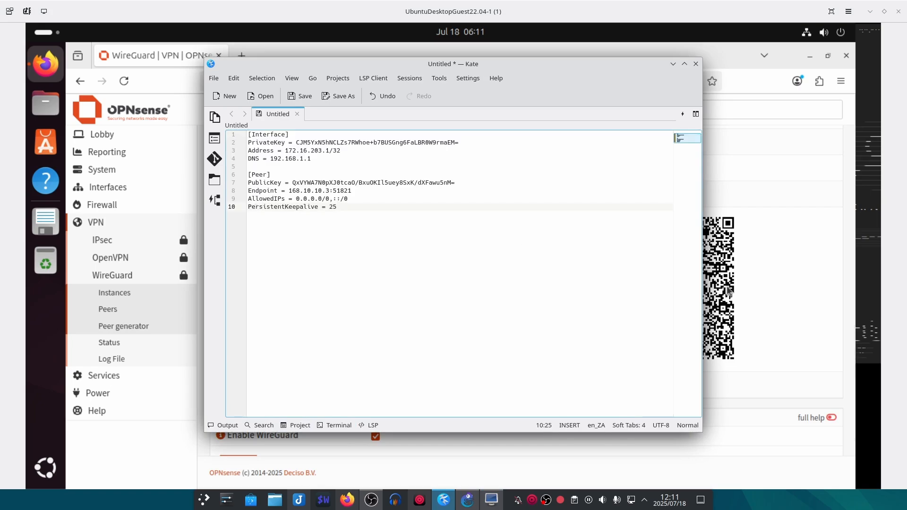
{"action": "left_click", "coordinate": [781, 290]}
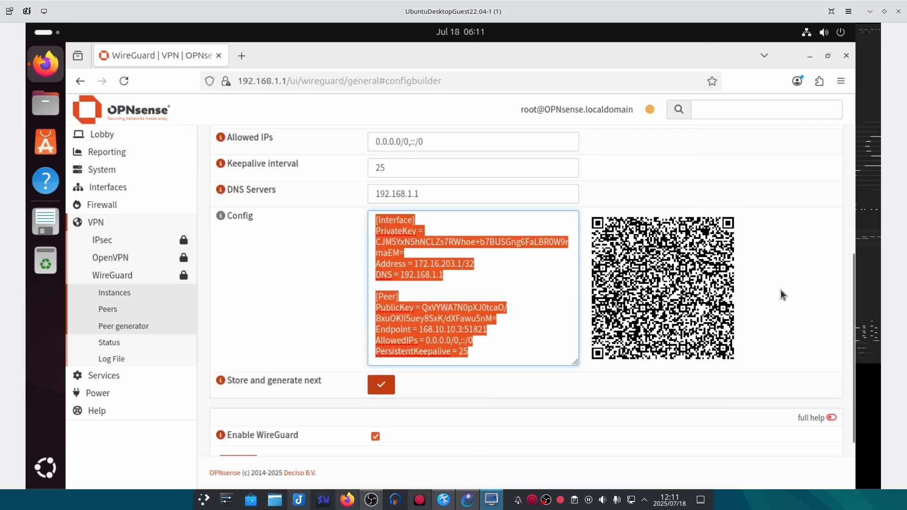
- Store the Win11 peer and confirm the WG-Server instance lists Win11 under Peers
{"action": "left_click", "coordinate": [382, 386]}
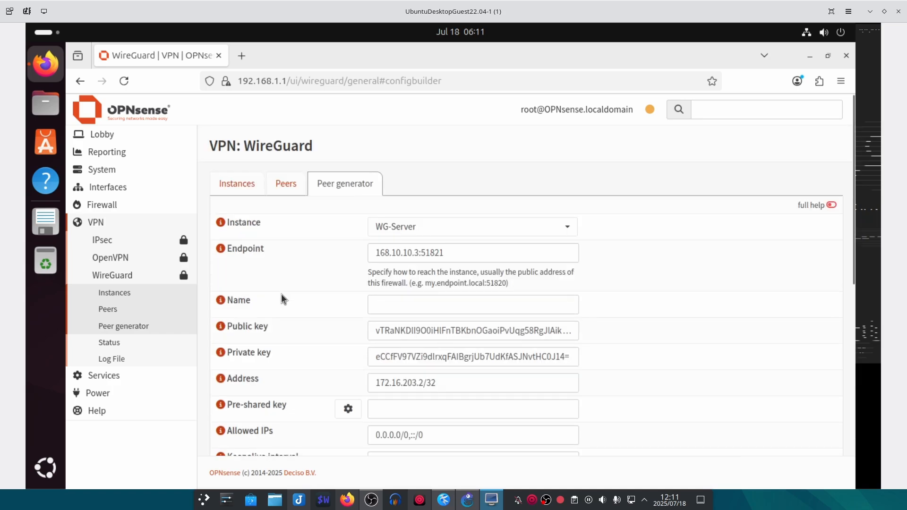
{"action": "left_click", "coordinate": [234, 185]}
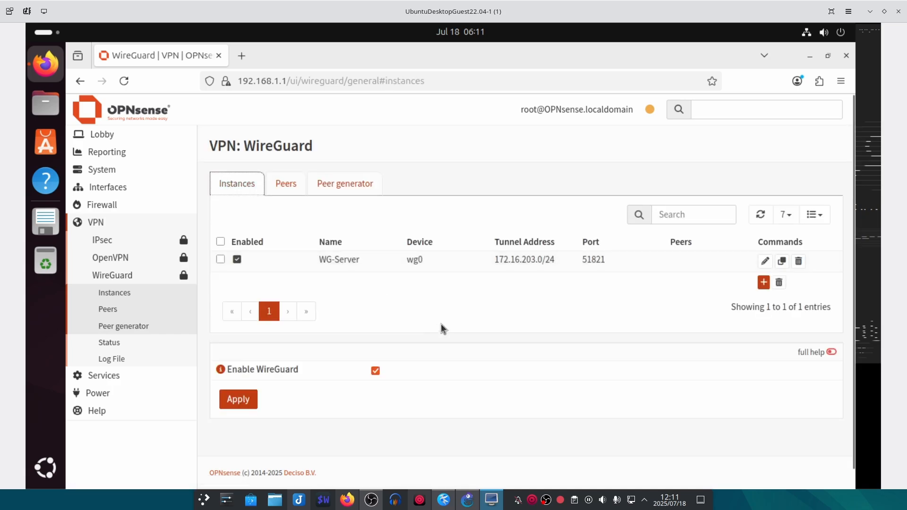
{"action": "scroll", "coordinate": [442, 318], "scroll_direction": "down", "scroll_amount": 1}
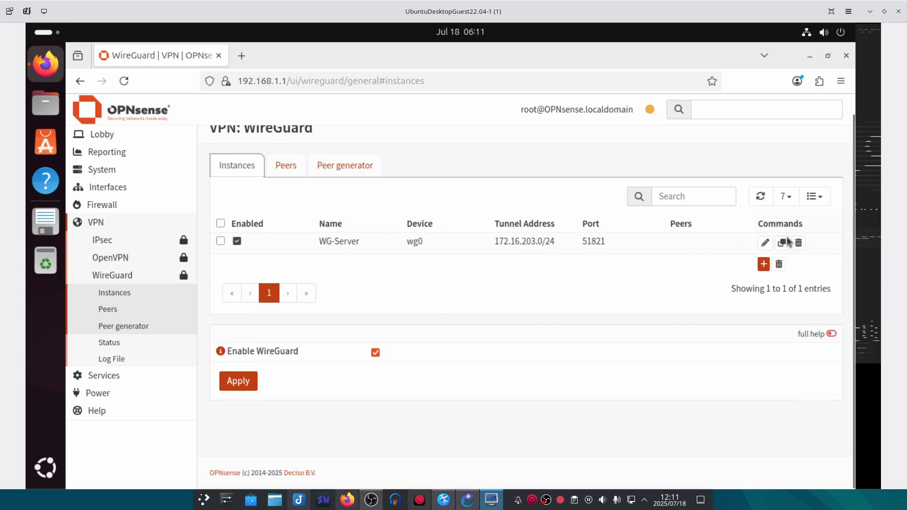
{"action": "left_click", "coordinate": [766, 243]}
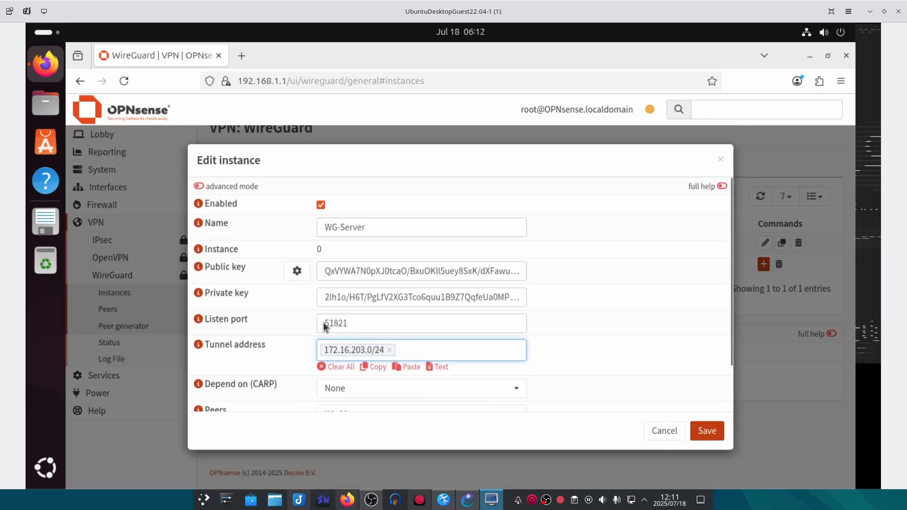
{"action": "scroll", "coordinate": [420, 359], "scroll_direction": "down", "scroll_amount": 2}
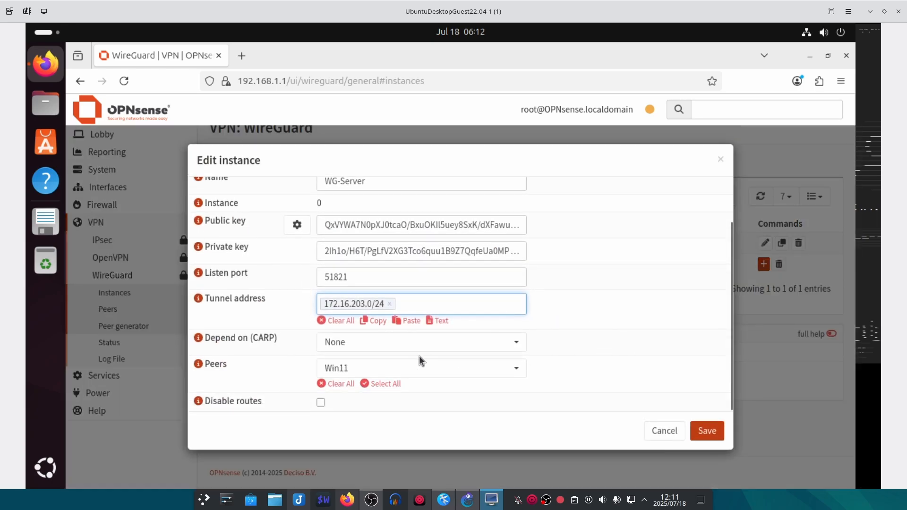
{"action": "left_click", "coordinate": [355, 368]}
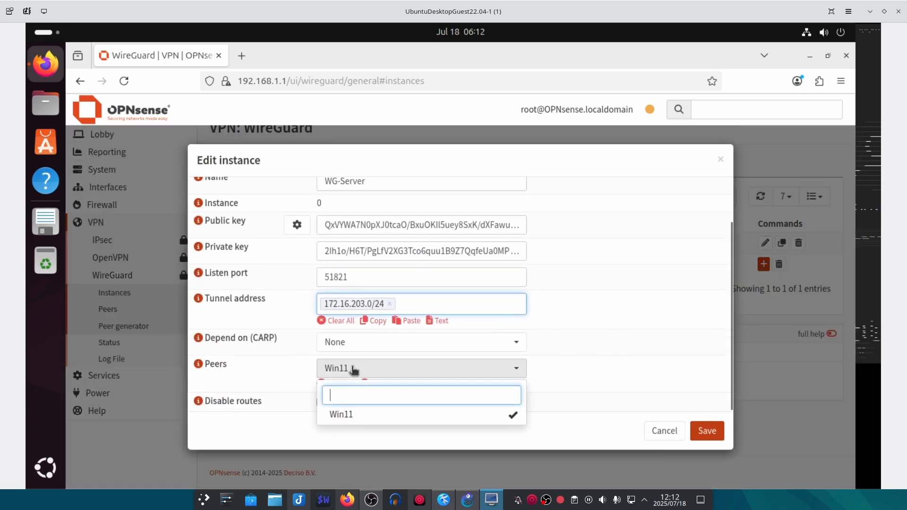
{"action": "left_click", "coordinate": [415, 369]}
- Save WG-Server, then re-enable WireGuard and apply the configuration
{"action": "left_click", "coordinate": [714, 434]}
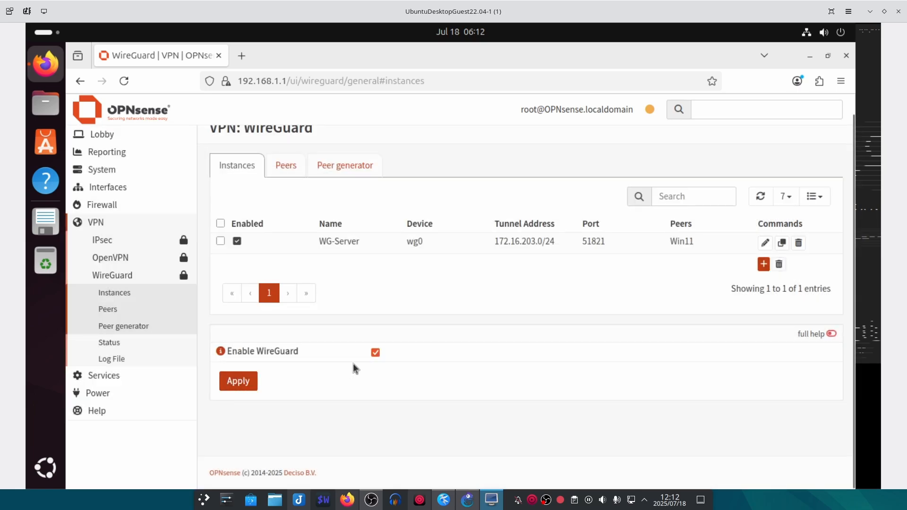
{"action": "left_click", "coordinate": [376, 353]}
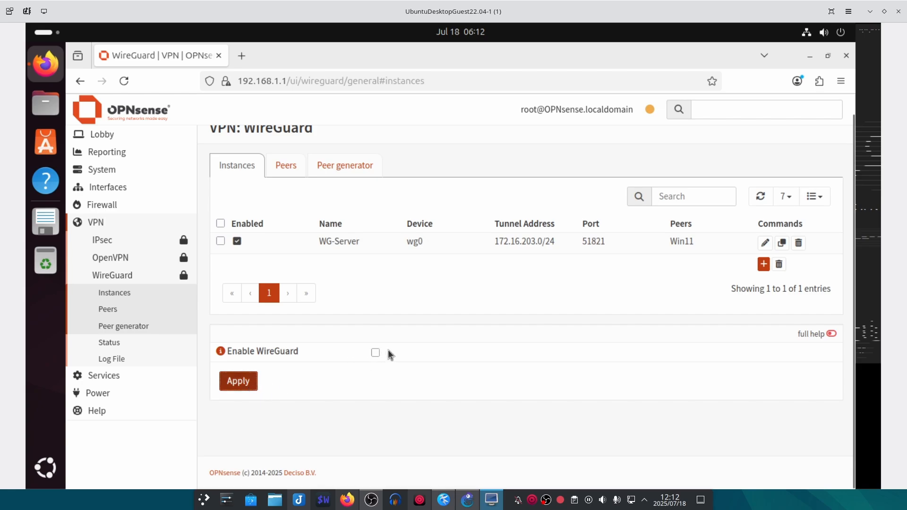
{"action": "left_click", "coordinate": [375, 353]}
{"action": "left_click", "coordinate": [252, 381]}
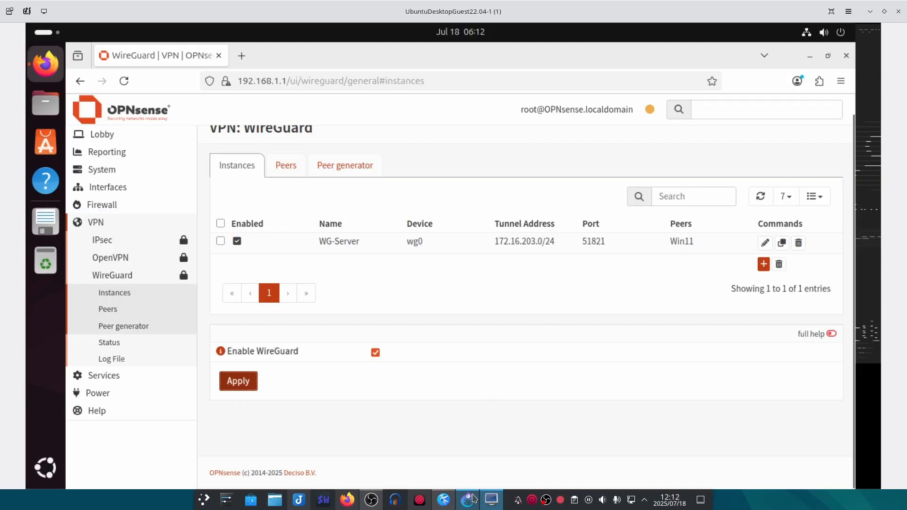
- Start the Windows-11-Dev-Env2308-1 node in GNS3 and open its console
{"action": "left_click", "coordinate": [473, 498]}
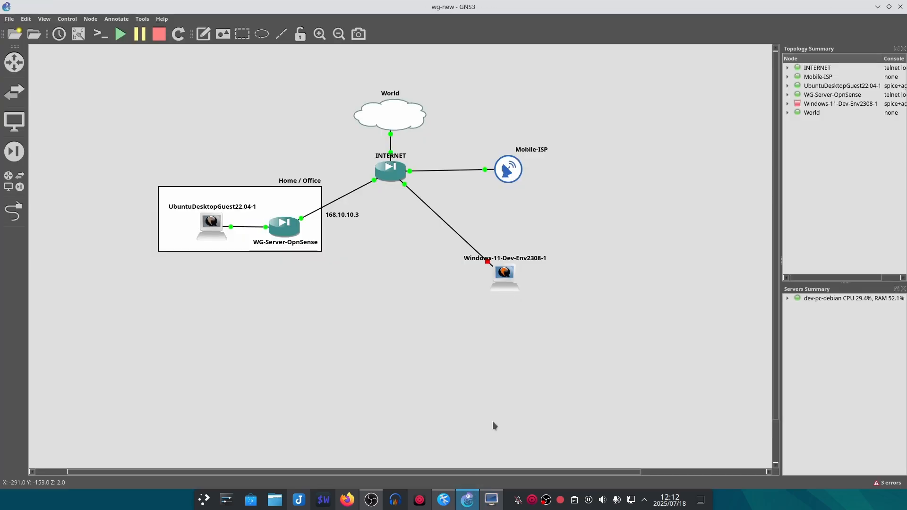
{"action": "right_click", "coordinate": [506, 278]}
{"action": "left_click", "coordinate": [526, 304]}
{"action": "double_click", "coordinate": [505, 275]}
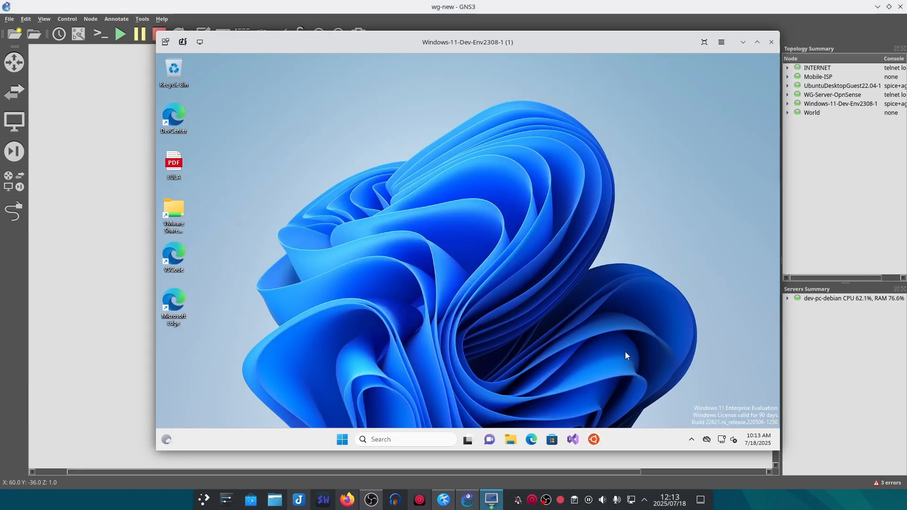
{"action": "left_click_drag", "start_coordinate": [489, 44], "coordinate": [461, 51]}
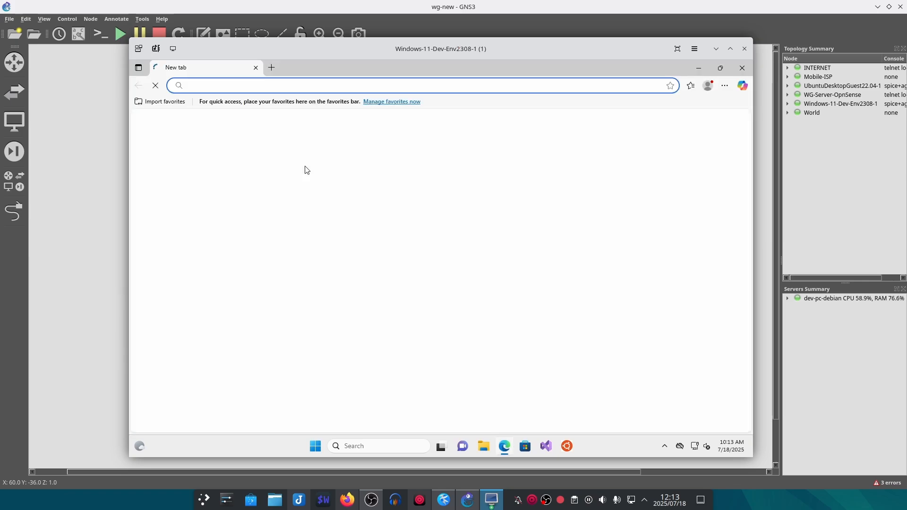
- Search the web for 'wireguard' in Edge and open the official wireguard.com site
{"action": "type", "text": "wire"}
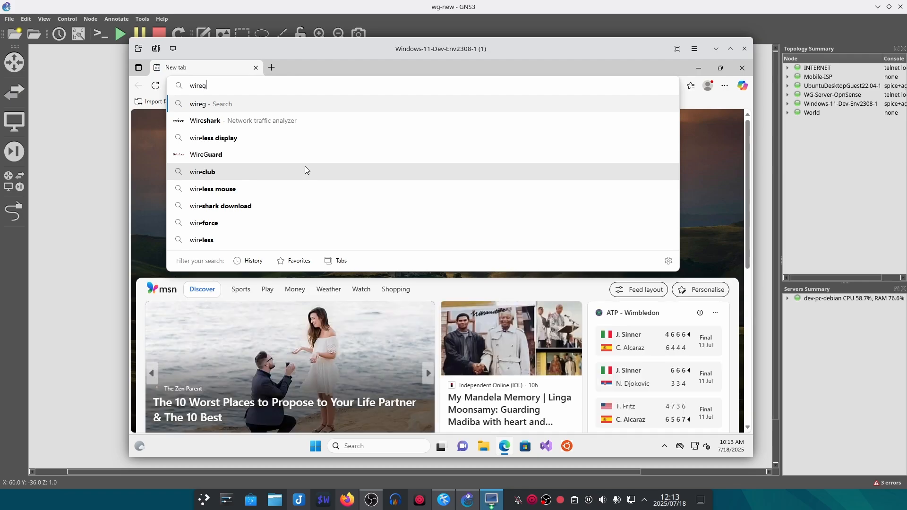
{"action": "type", "text": "g"}
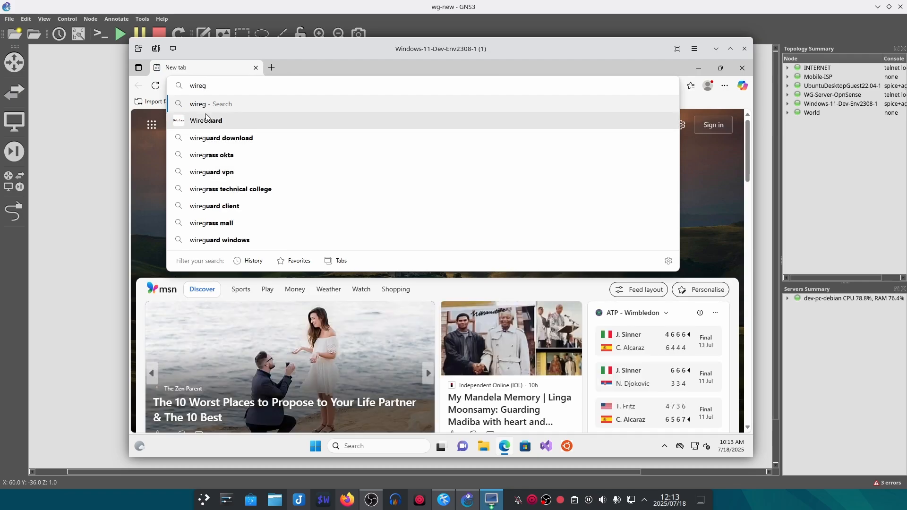
{"action": "left_click", "coordinate": [216, 122]}
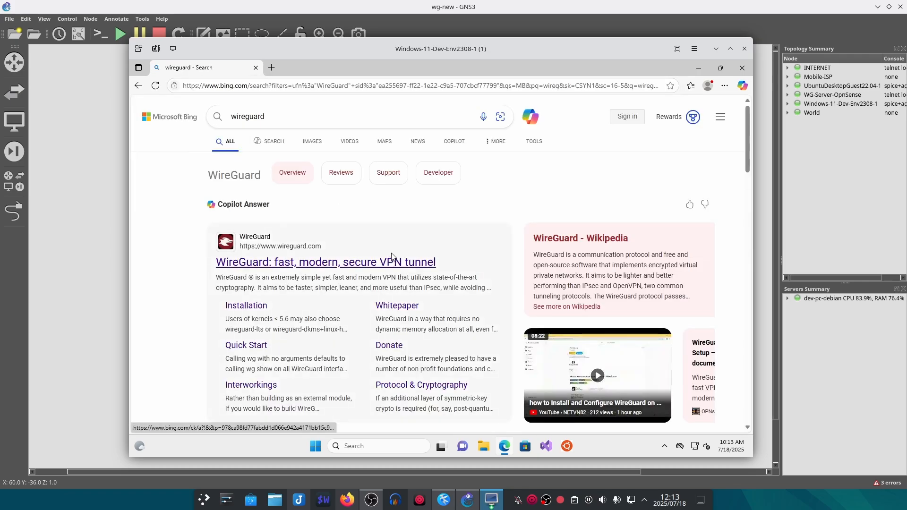
{"action": "left_click", "coordinate": [387, 262]}
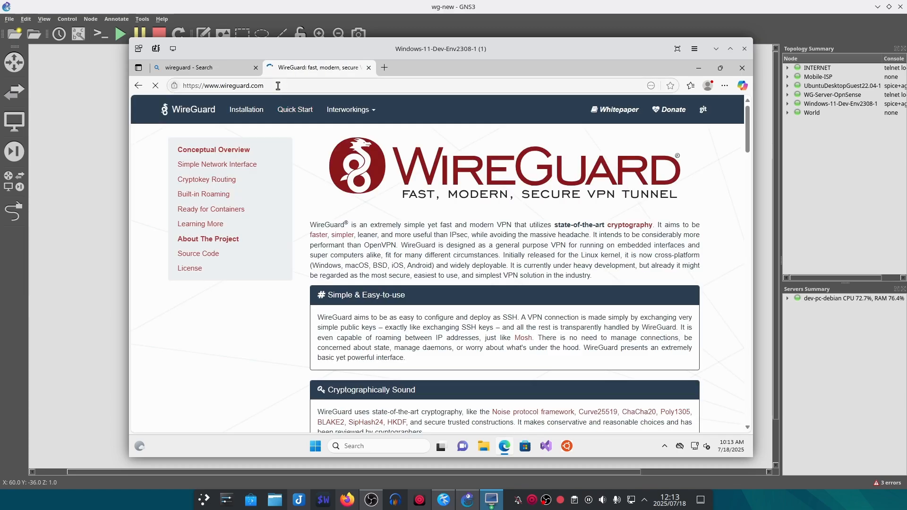
- Go to the WireGuard Installation page, then close Edge
{"action": "left_click_drag", "start_coordinate": [278, 86], "coordinate": [215, 89]}
{"action": "left_click", "coordinate": [265, 329]}
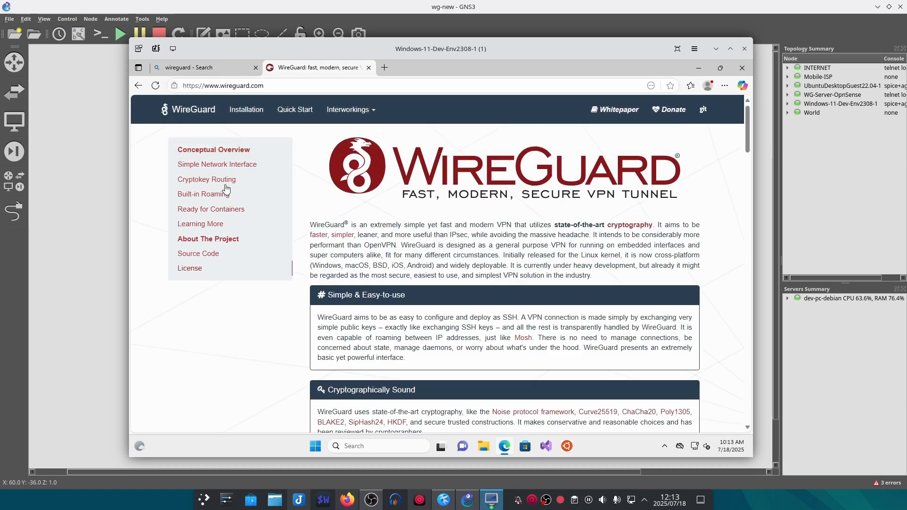
{"action": "left_click", "coordinate": [237, 122]}
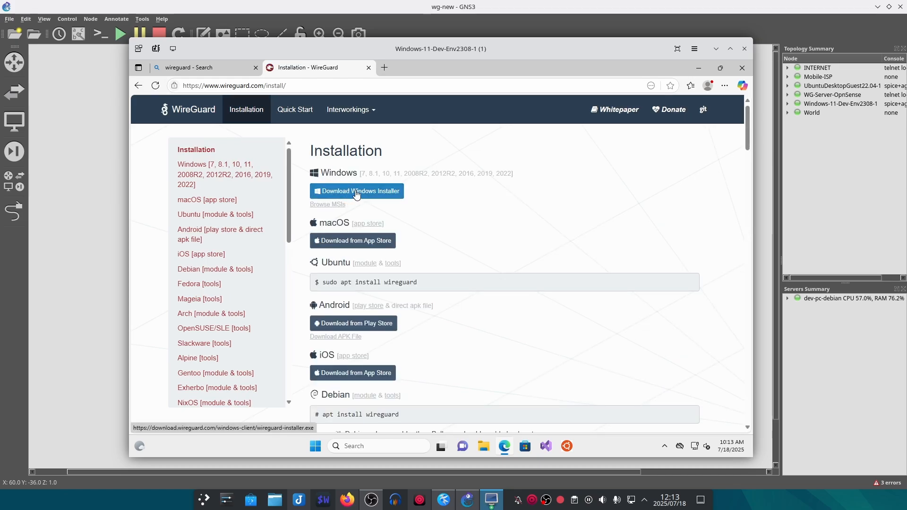
{"action": "left_click", "coordinate": [743, 69]}
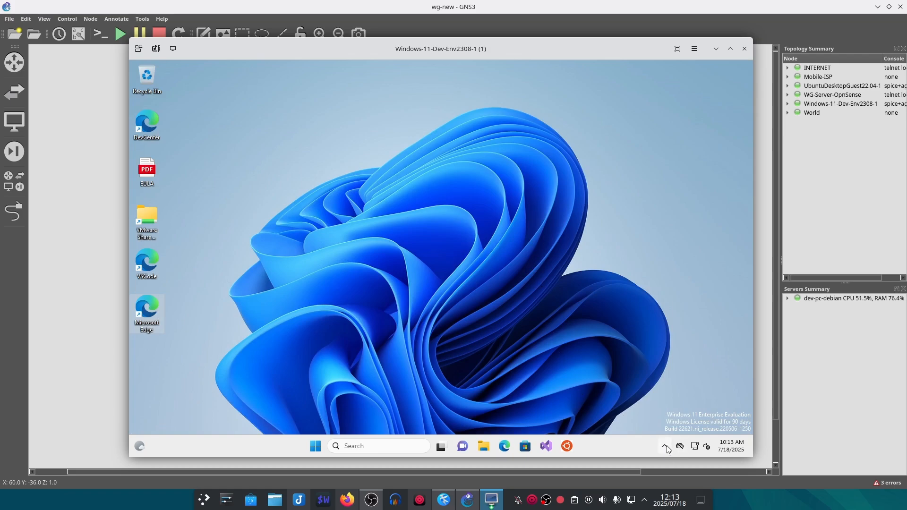
- Open the WireGuard client from the system tray and start a new empty tunnel
{"action": "left_click", "coordinate": [665, 446]}
{"action": "left_click", "coordinate": [646, 418]}
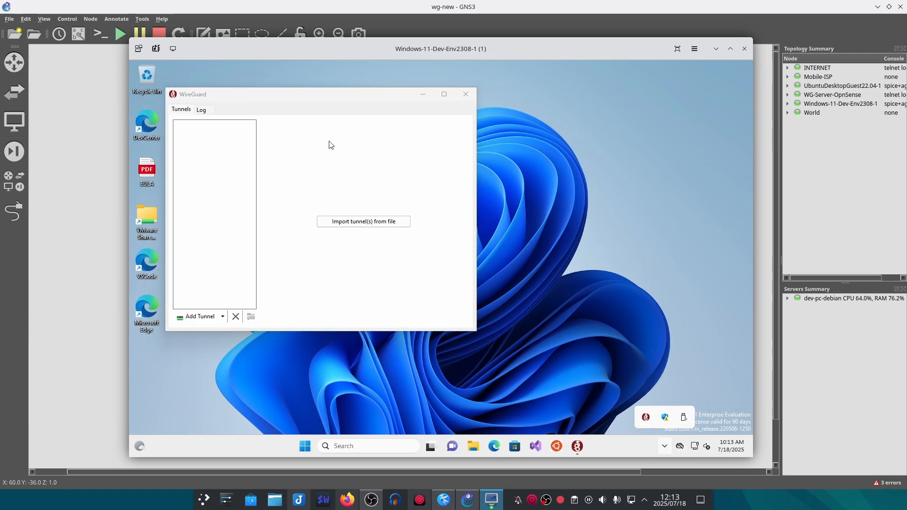
{"action": "left_click_drag", "start_coordinate": [298, 97], "coordinate": [391, 107]}
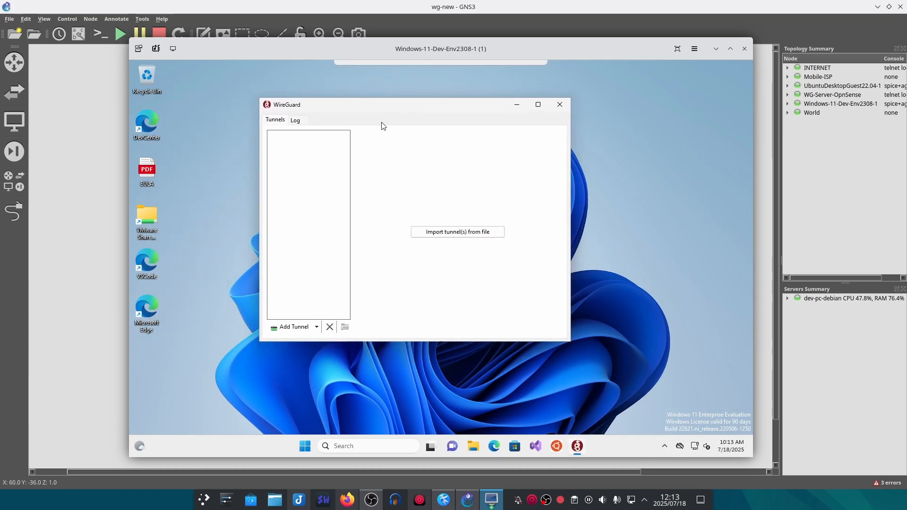
{"action": "left_click", "coordinate": [316, 327]}
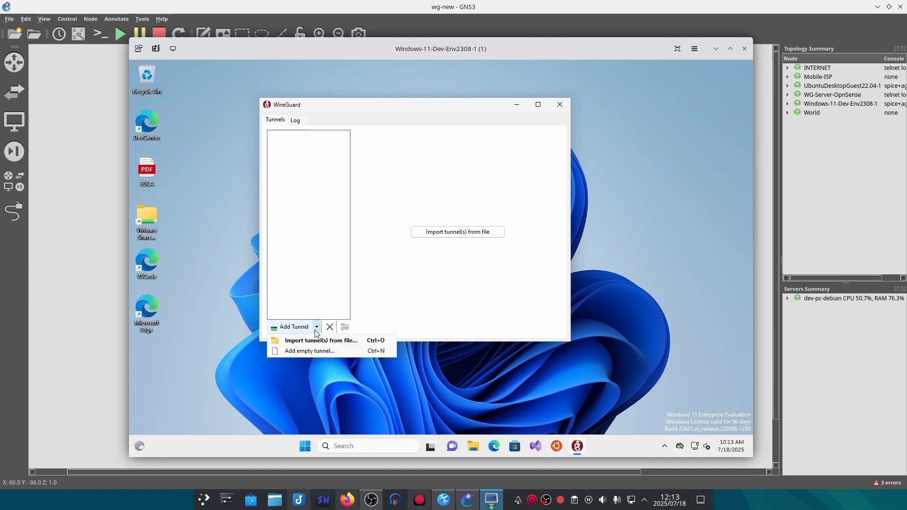
{"action": "left_click", "coordinate": [299, 352]}
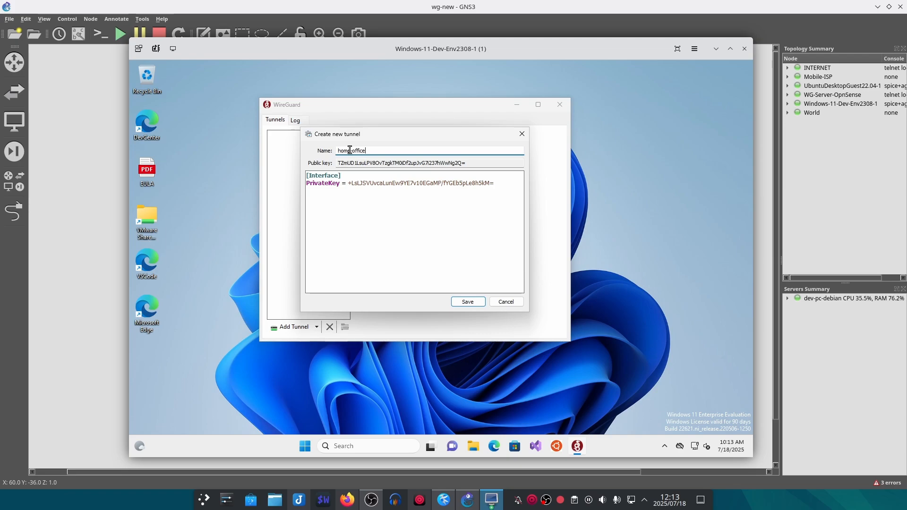
- Replace the generated tunnel config with the prepared ten-line config copied from Kate
{"action": "left_click", "coordinate": [443, 500]}
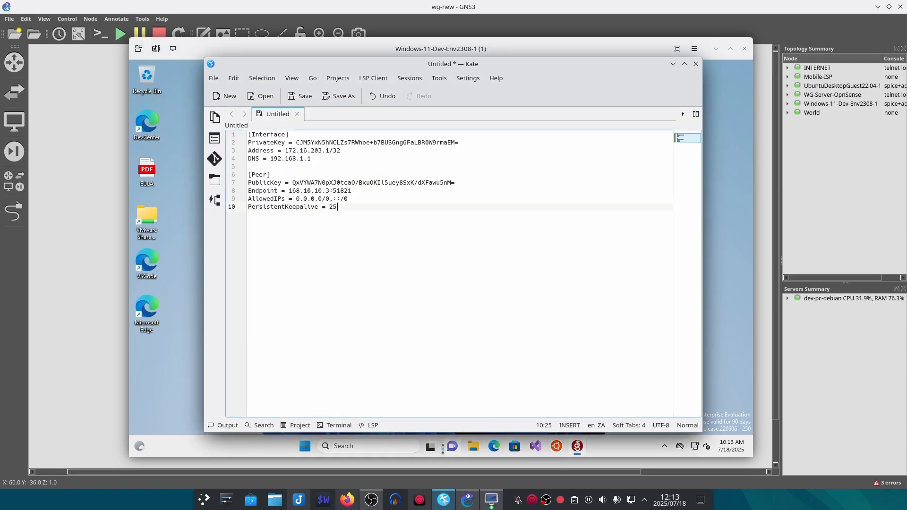
{"action": "left_click_drag", "start_coordinate": [337, 208], "coordinate": [247, 134]}
{"action": "key", "text": "ctrl+c"}
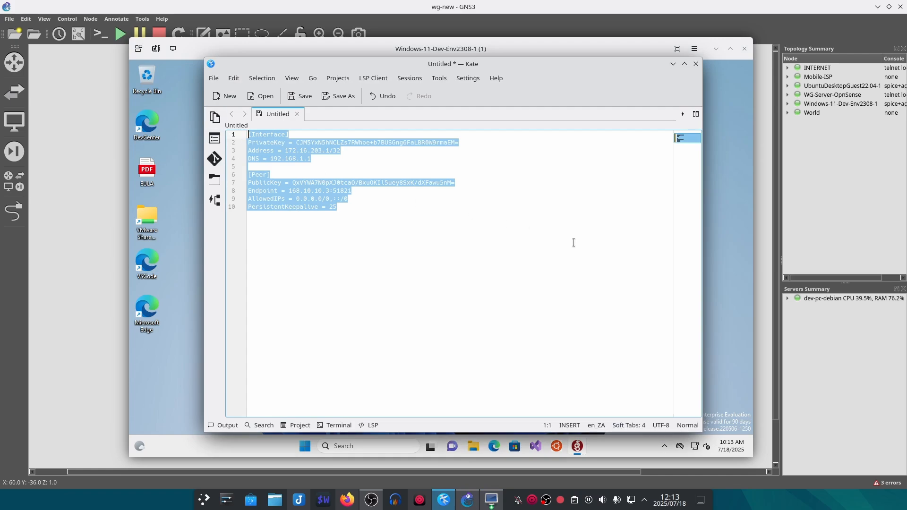
{"action": "left_click", "coordinate": [674, 64]}
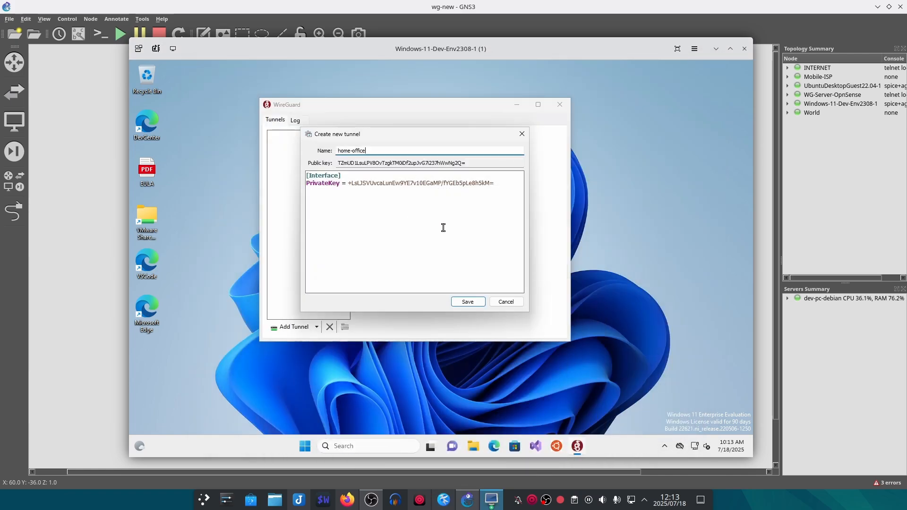
{"action": "left_click_drag", "start_coordinate": [444, 227], "coordinate": [301, 176]}
{"action": "key", "text": "ctrl+v"}
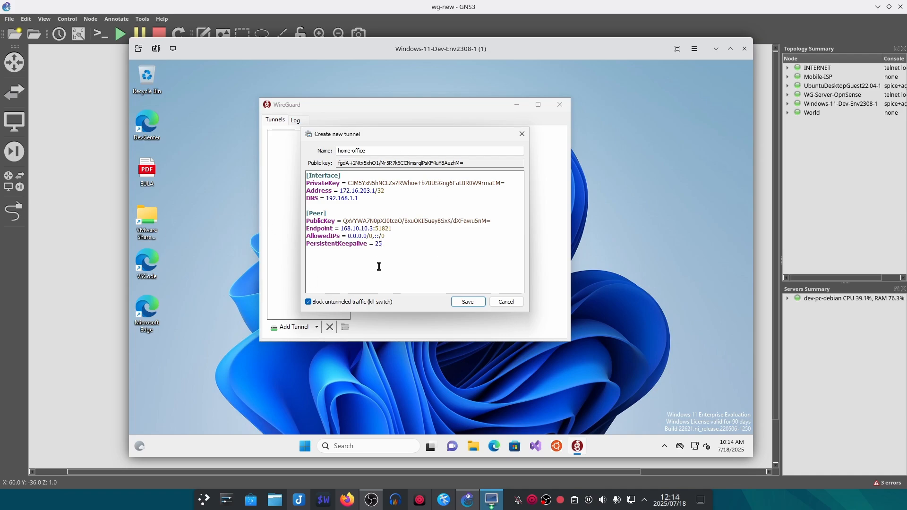
- Remove ',::/0' from AllowedIPs, keep the kill-switch enabled, and save the home-office tunnel
{"action": "left_click_drag", "start_coordinate": [385, 236], "coordinate": [371, 235]}
{"action": "key", "text": "BackSpace"}
{"action": "left_click", "coordinate": [309, 303]}
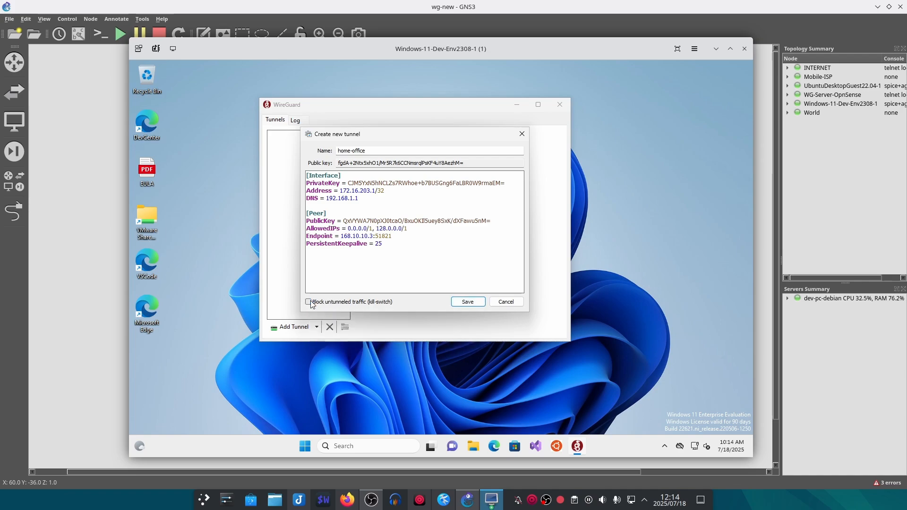
{"action": "left_click", "coordinate": [309, 302]}
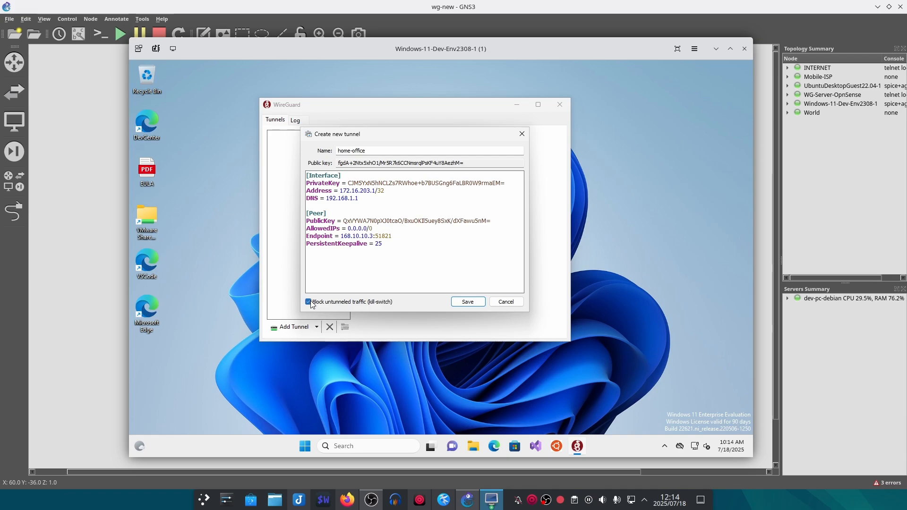
{"action": "left_click", "coordinate": [470, 303]}
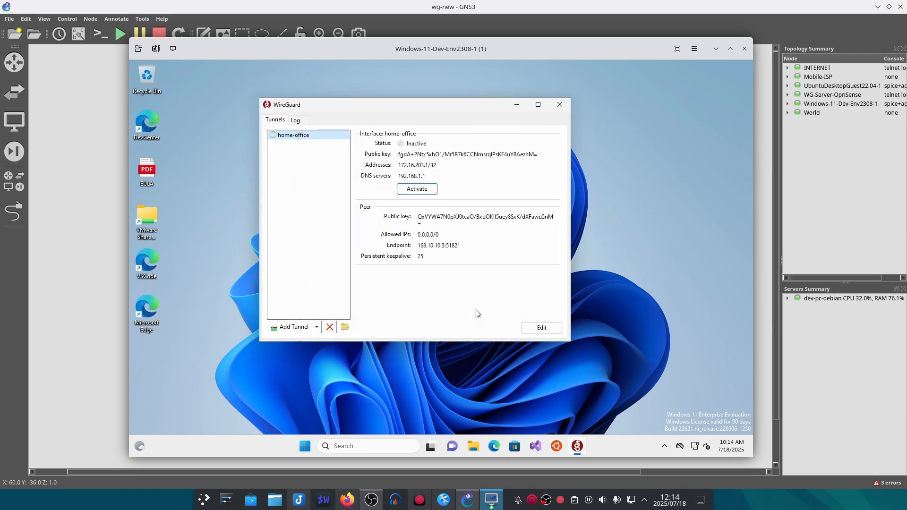
- Activate home-office, confirm its latest handshake and transfer totals, then return to the OPNsense VM
{"action": "left_click_drag", "start_coordinate": [373, 101], "coordinate": [345, 108]}
{"action": "left_click", "coordinate": [406, 189]}
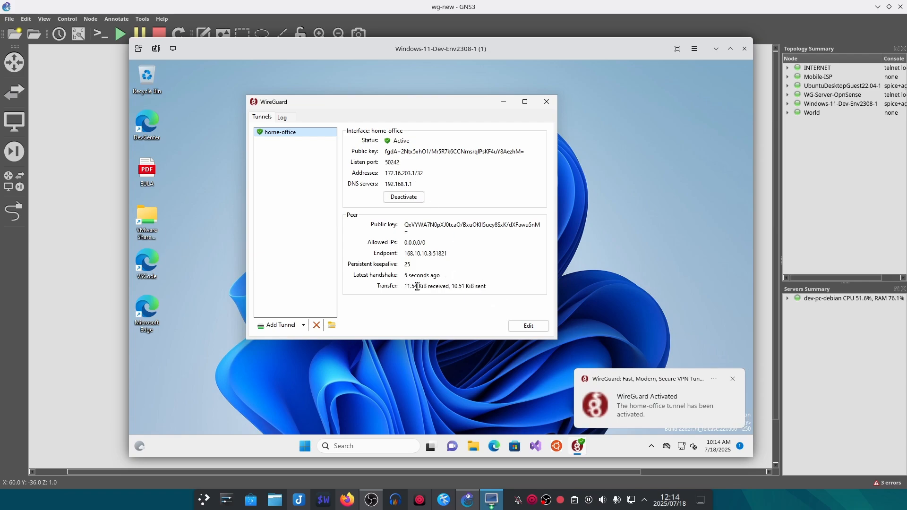
{"action": "left_click_drag", "start_coordinate": [406, 287], "coordinate": [487, 287]}
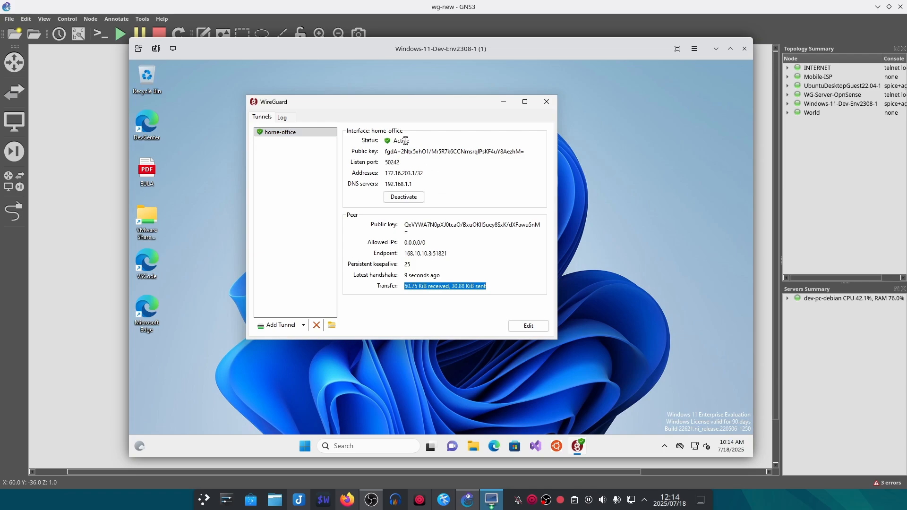
{"action": "left_click", "coordinate": [474, 287]}
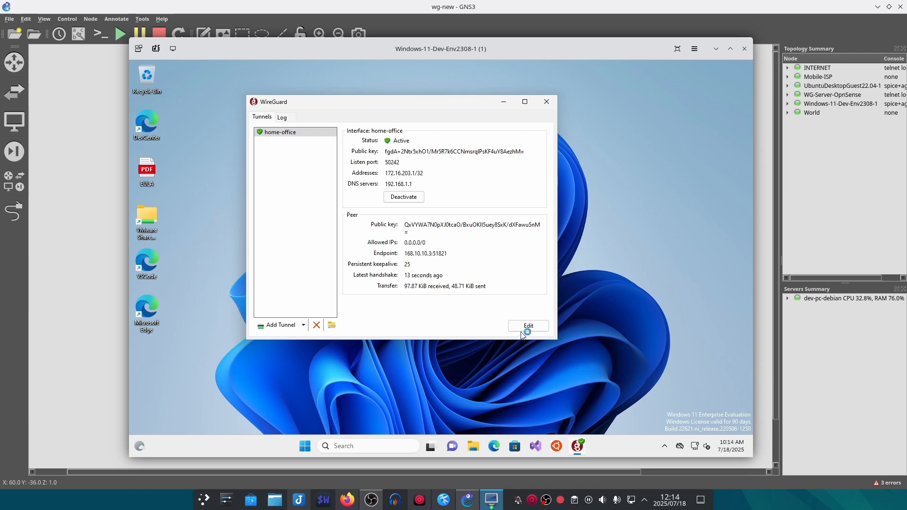
{"action": "left_click", "coordinate": [492, 501]}
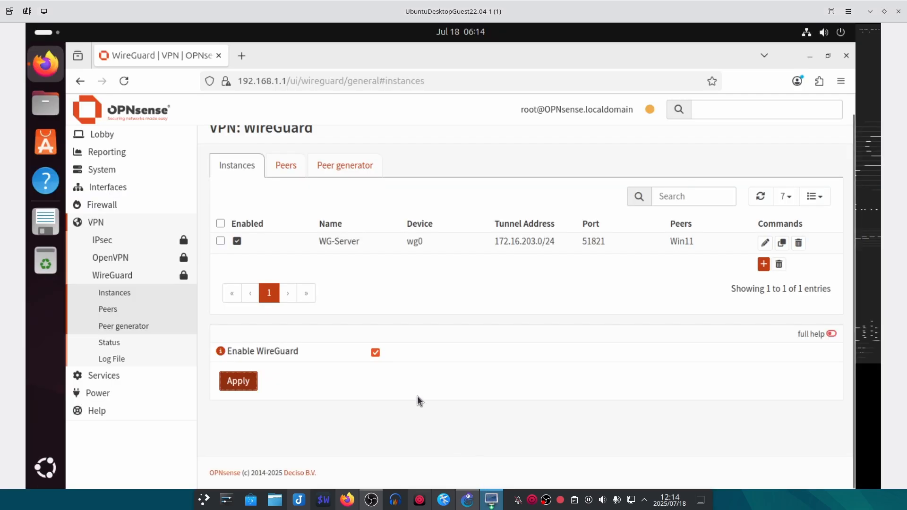
- Check the Win11 peer's handshake and traffic on WireGuard Status, then view the Lobby dashboard
{"action": "scroll", "coordinate": [132, 203], "scroll_direction": "up", "scroll_amount": 1}
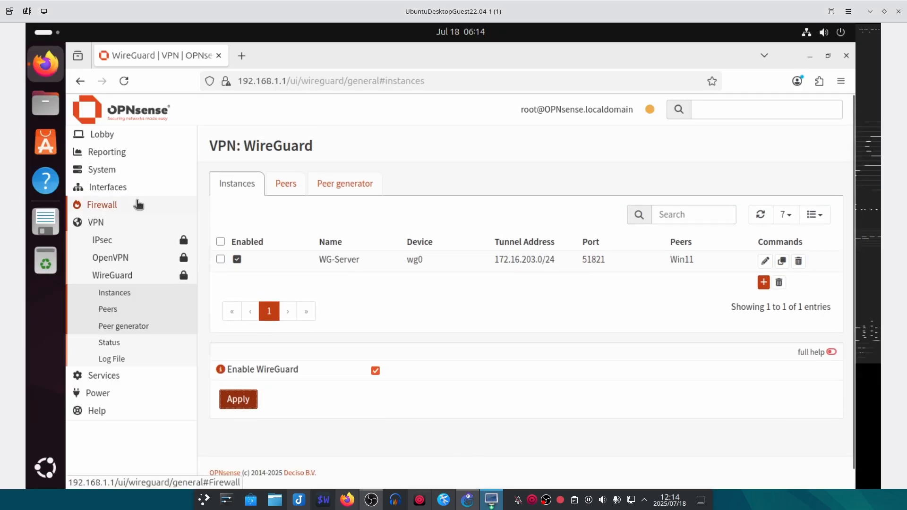
{"action": "left_click", "coordinate": [137, 344]}
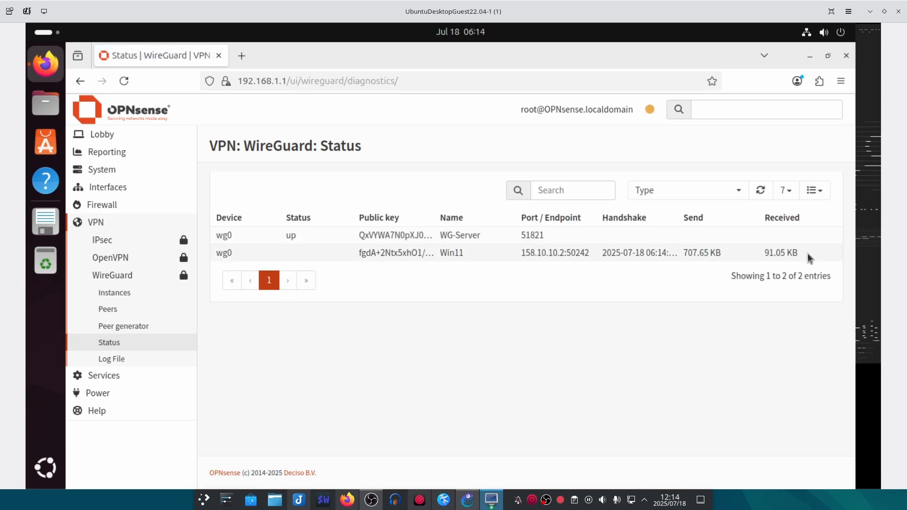
{"action": "left_click_drag", "start_coordinate": [809, 251], "coordinate": [529, 249]}
{"action": "left_click", "coordinate": [529, 314]}
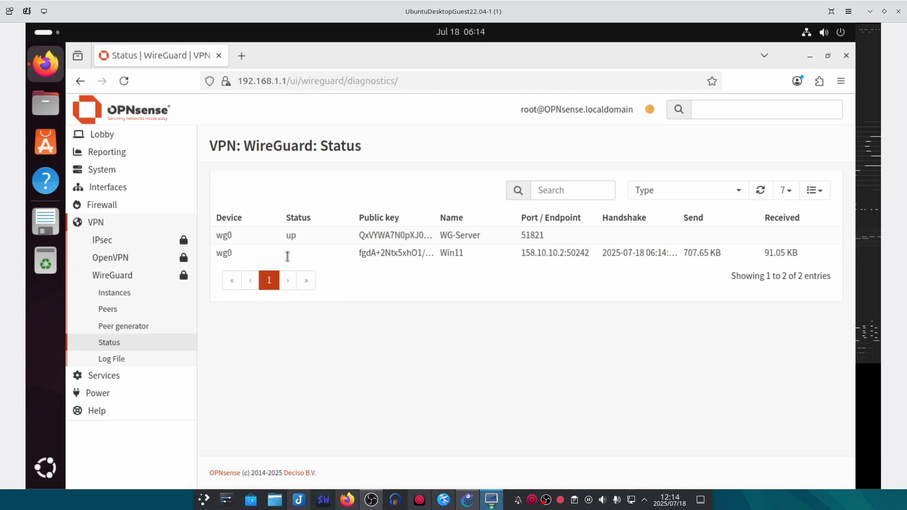
{"action": "left_click", "coordinate": [121, 136]}
{"action": "left_click", "coordinate": [122, 152]}
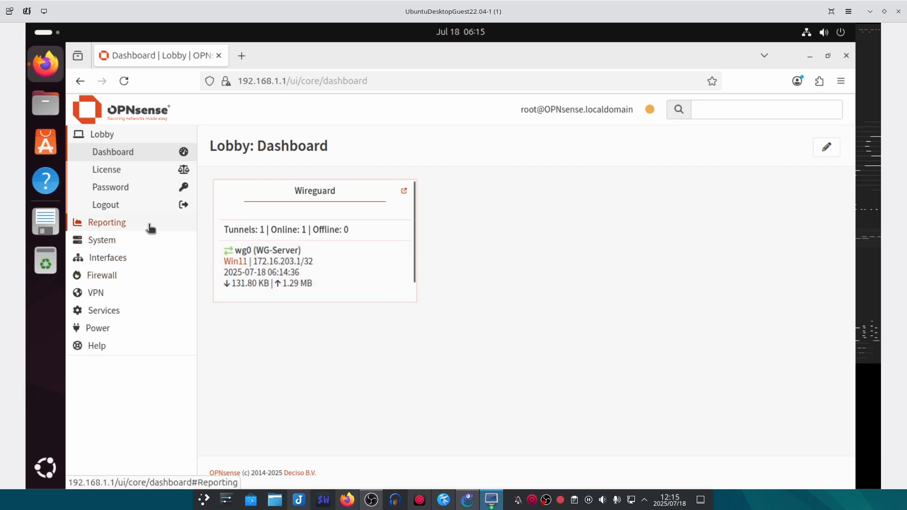
- Open the Firewall > Log Files > Live View and show 100 rows per page
{"action": "left_click", "coordinate": [113, 275]}
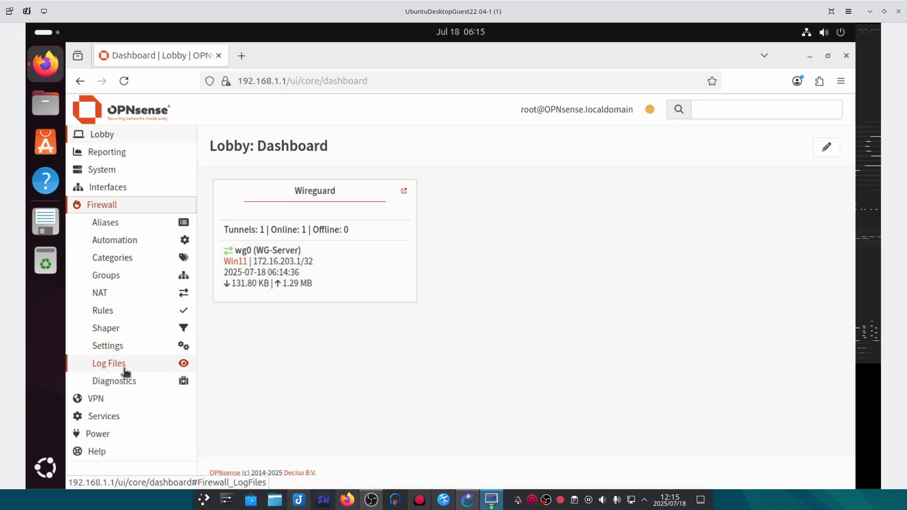
{"action": "left_click", "coordinate": [129, 384]}
{"action": "left_click", "coordinate": [127, 368]}
{"action": "left_click", "coordinate": [122, 398]}
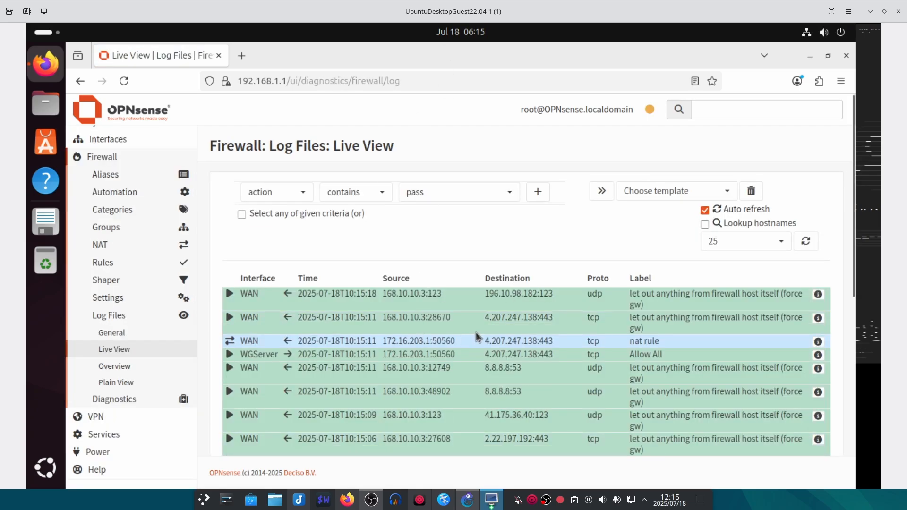
{"action": "scroll", "coordinate": [476, 333], "scroll_direction": "down", "scroll_amount": 2}
{"action": "left_click", "coordinate": [757, 151]}
{"action": "left_click", "coordinate": [737, 206]}
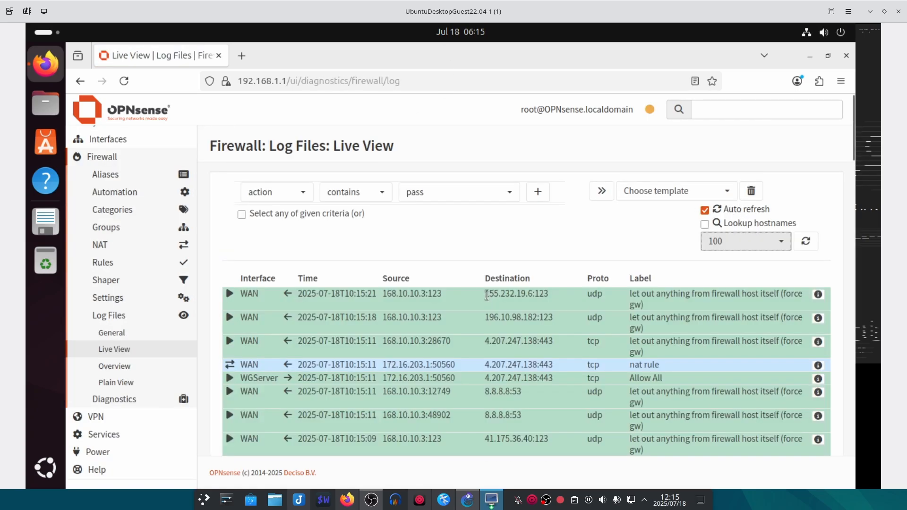
- Point out the NAT rule entries and the WGServer interface in the live log
{"action": "scroll", "coordinate": [231, 319], "scroll_direction": "down", "scroll_amount": 3}
{"action": "left_click_drag", "start_coordinate": [231, 320], "coordinate": [510, 290]}
{"action": "scroll", "coordinate": [509, 289], "scroll_direction": "up", "scroll_amount": 2}
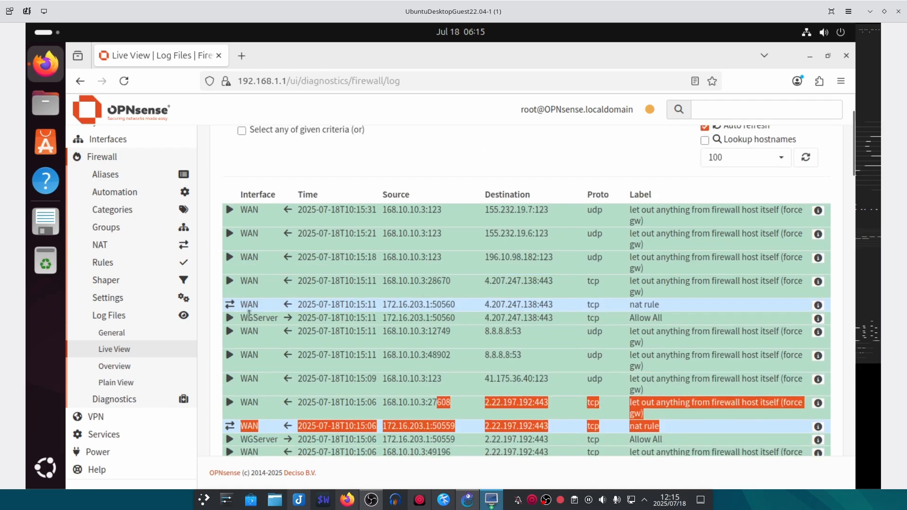
{"action": "double_click", "coordinate": [259, 318]}
- Search for 'test' in the Windows client's browser to generate tunnel traffic, then return to the log
{"action": "left_click", "coordinate": [492, 500]}
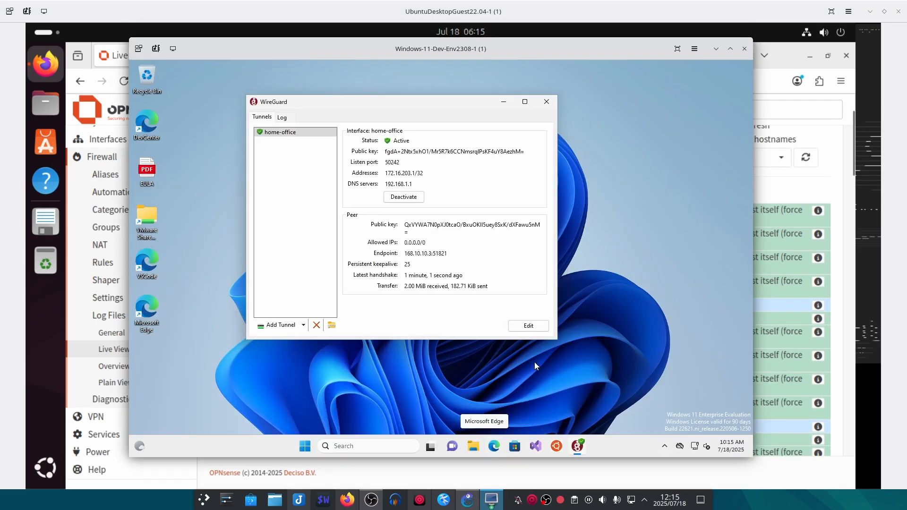
{"action": "left_click", "coordinate": [510, 101]}
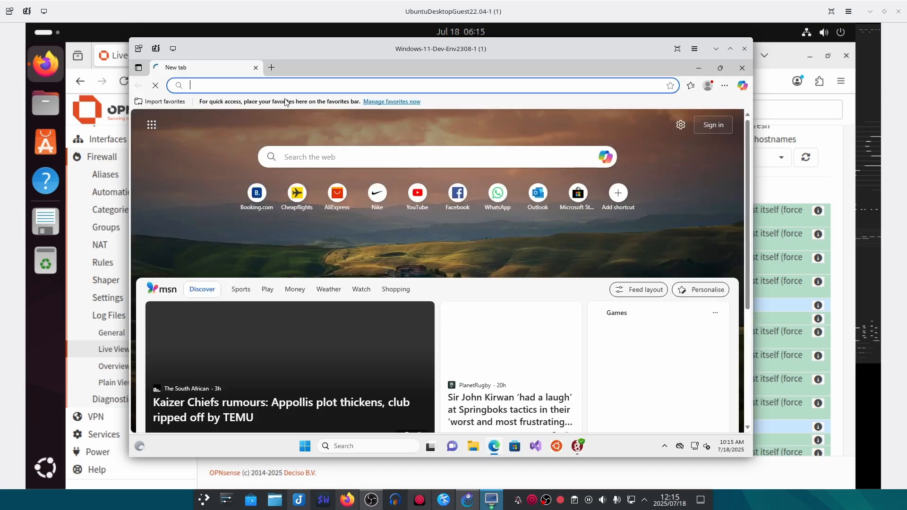
{"action": "type", "text": "test"}
{"action": "key", "text": "Return"}
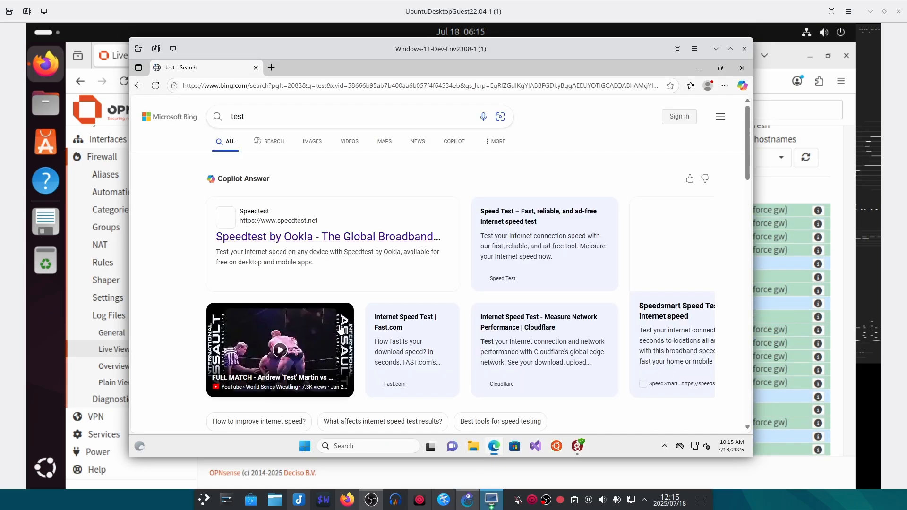
{"action": "left_click", "coordinate": [491, 500]}
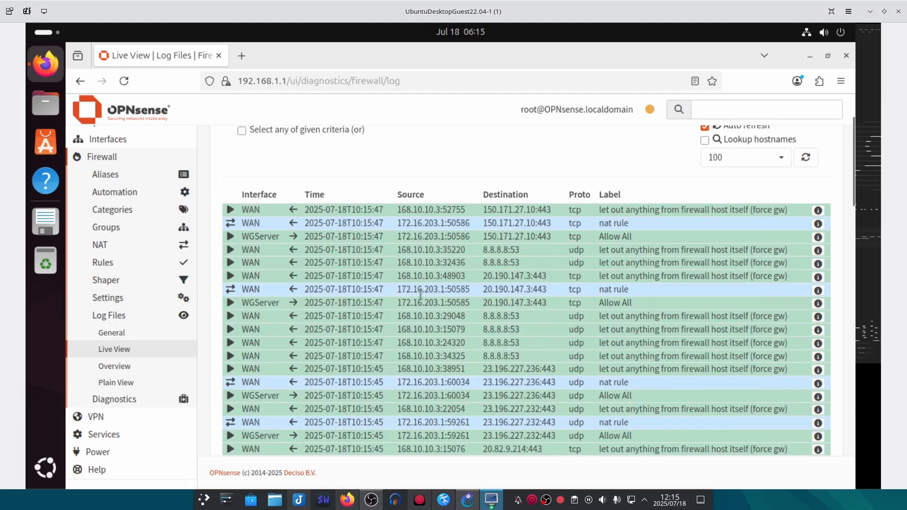
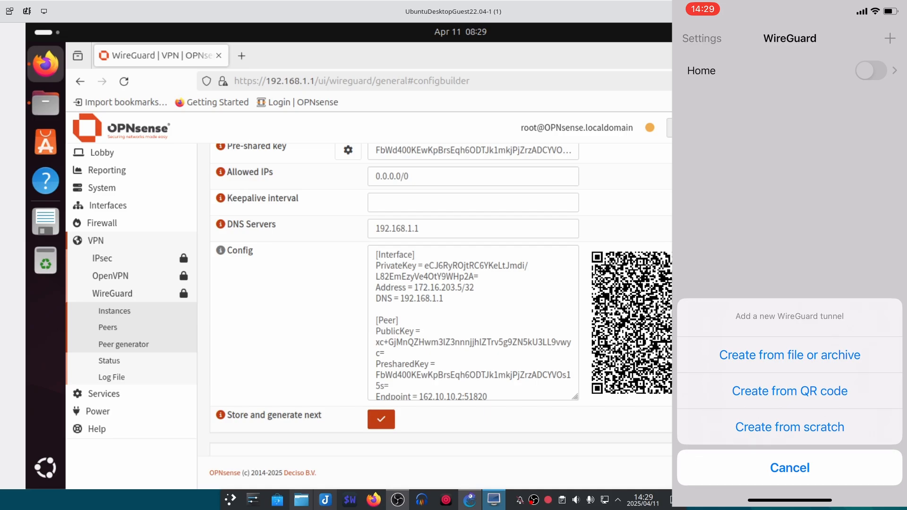
- Import the OPNsense QR-code tunnel into the iOS WireGuard app and save it as wire-home-vpn
{"action": "left_click", "coordinate": [790, 391]}
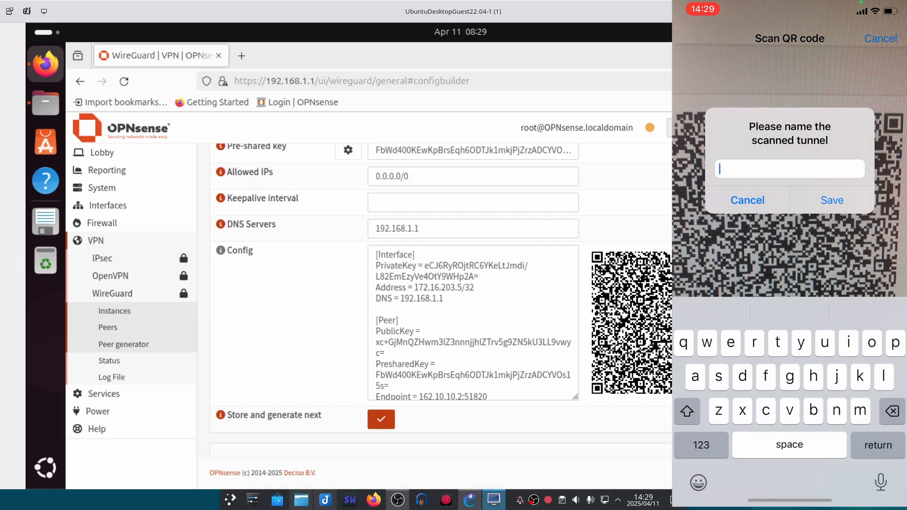
{"action": "type", "text": "homw"}
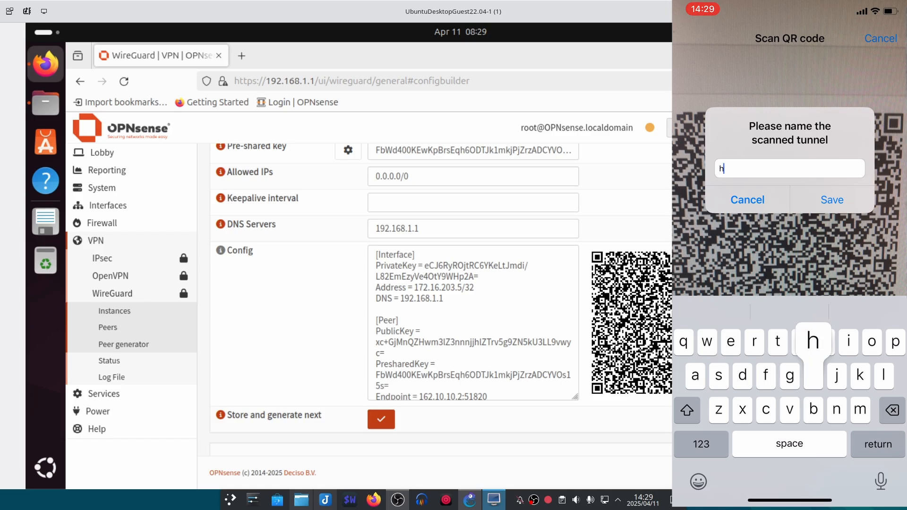
{"action": "key", "text": "BackSpace"}
{"action": "key", "text": "BackSpace"}
{"action": "key", "text": "BackSpace"}
{"action": "key", "text": "BackSpace"}
{"action": "type", "text": "wire-home-von"}
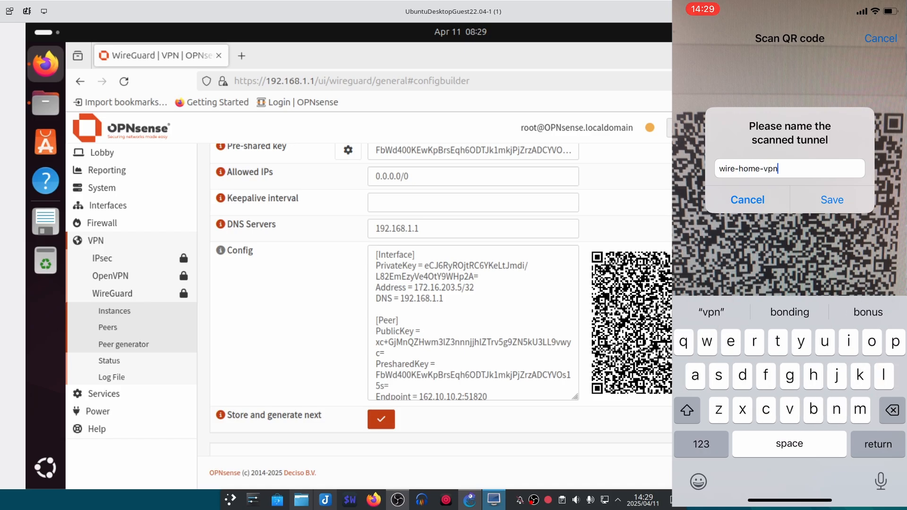
{"action": "left_click", "coordinate": [832, 200]}
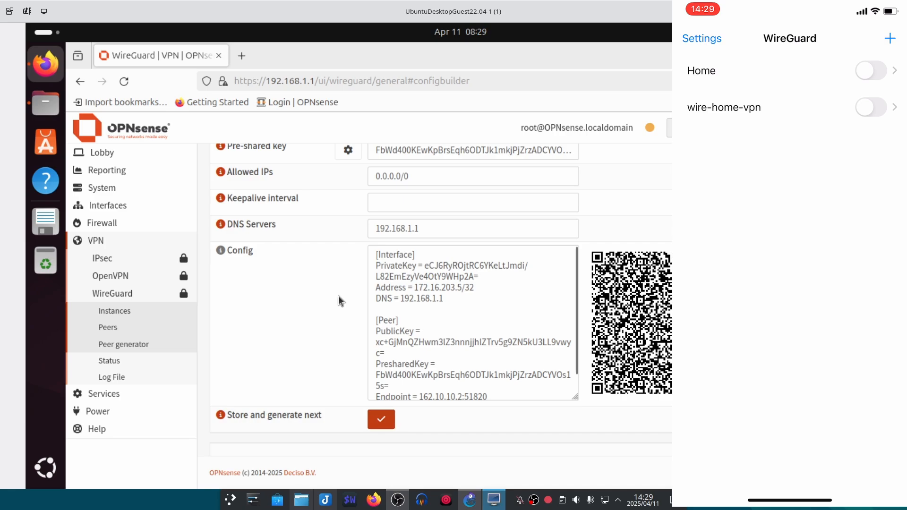
{"action": "scroll", "coordinate": [334, 299], "scroll_direction": "up", "scroll_amount": 3}
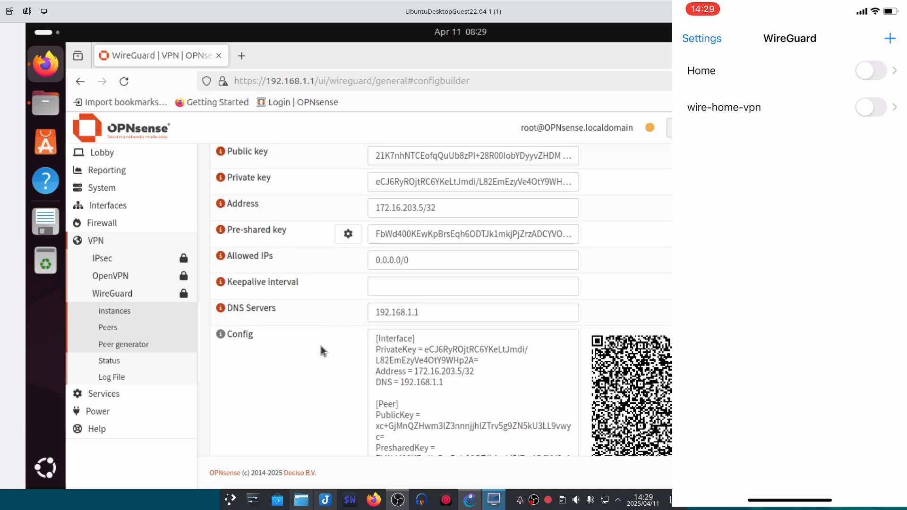
- Store the generated peer and apply the WireGuard changes
{"action": "scroll", "coordinate": [339, 364], "scroll_direction": "down", "scroll_amount": 5}
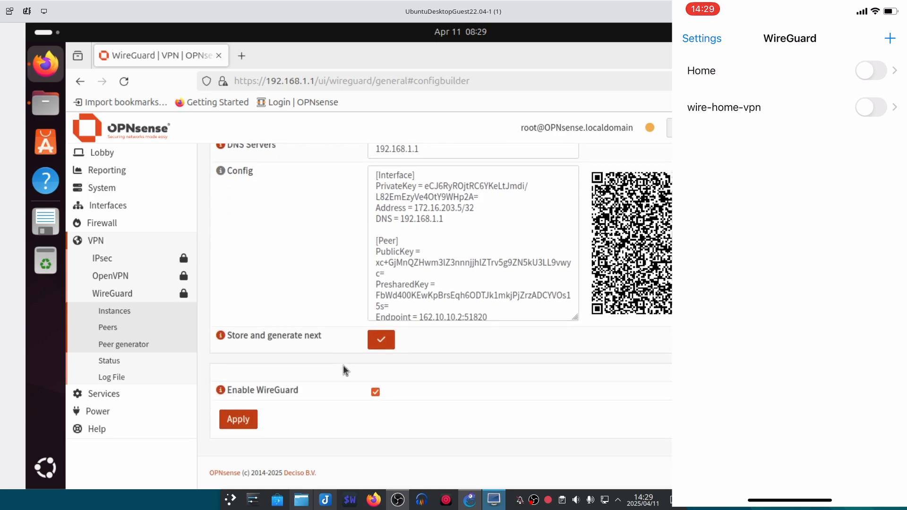
{"action": "left_click", "coordinate": [375, 333]}
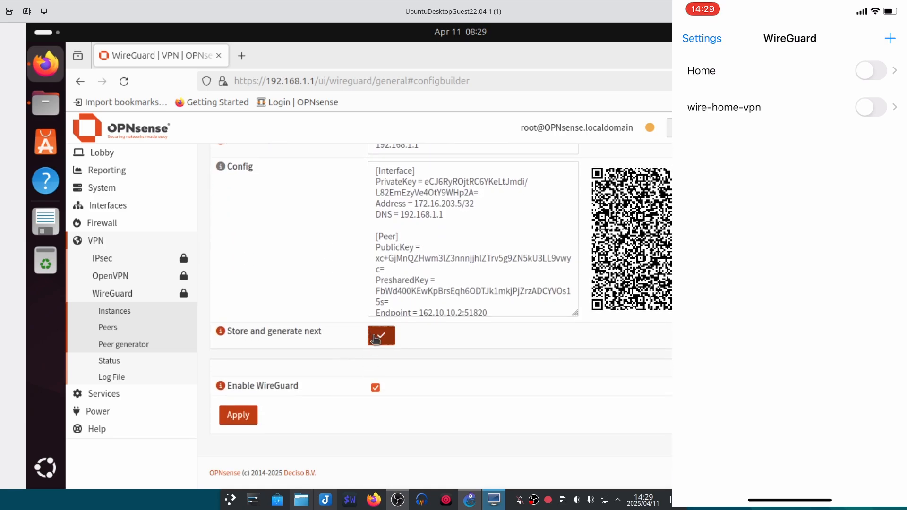
{"action": "left_click", "coordinate": [234, 417]}
- Review the Wire-Home instance's peers, then apply the WireGuard configuration again
{"action": "left_click", "coordinate": [116, 311]}
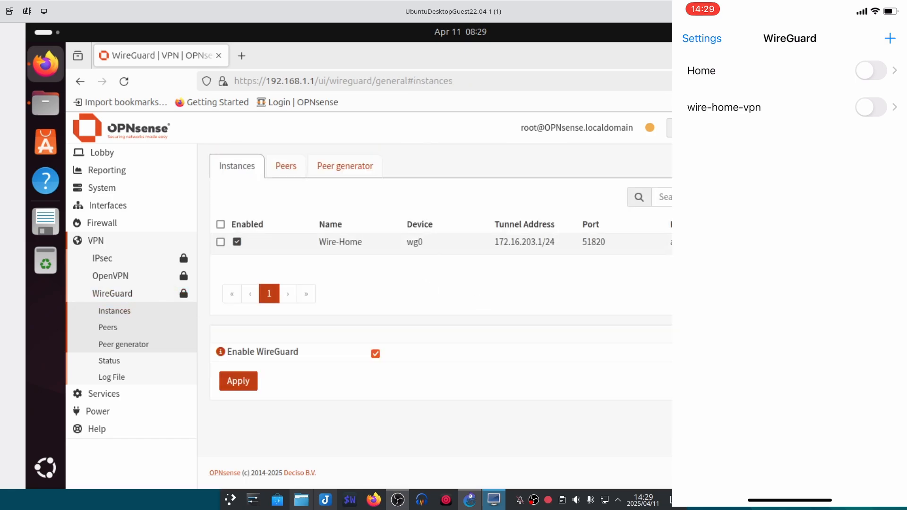
{"action": "double_click", "coordinate": [500, 252]}
{"action": "scroll", "coordinate": [561, 377], "scroll_direction": "down", "scroll_amount": 3}
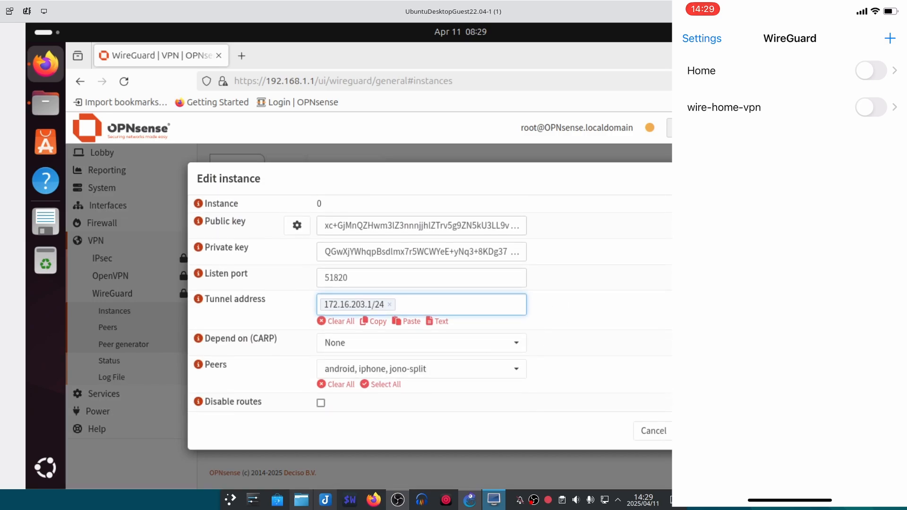
{"action": "left_click", "coordinate": [660, 431]}
{"action": "left_click", "coordinate": [245, 383]}
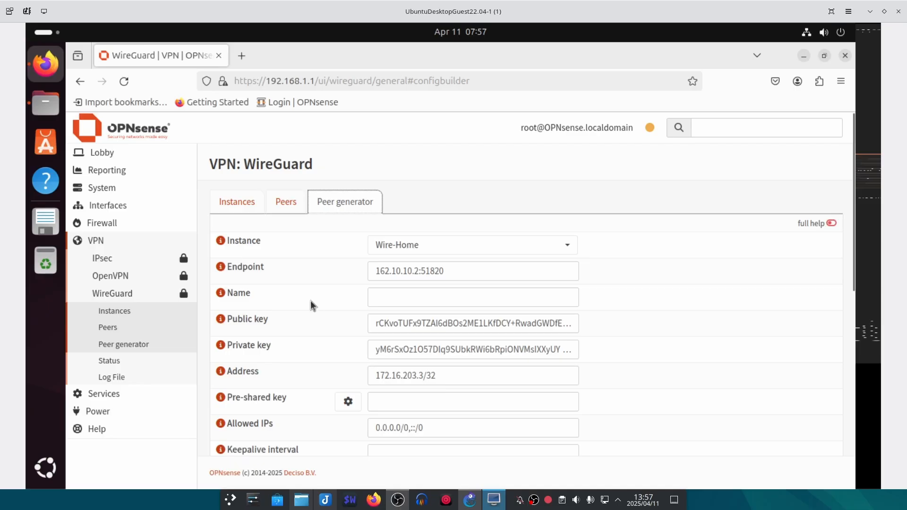
- Name the new peer android, generate a pre-shared key, and trim Allowed IPs to 0.0.0.0/0
{"action": "left_click", "coordinate": [387, 294]}
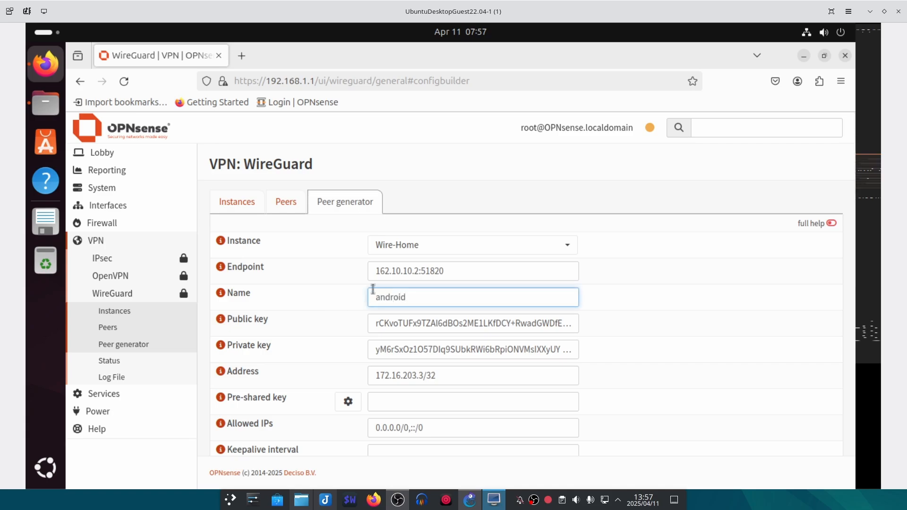
{"action": "scroll", "coordinate": [372, 289], "scroll_direction": "down", "scroll_amount": 2}
{"action": "left_click", "coordinate": [348, 318]}
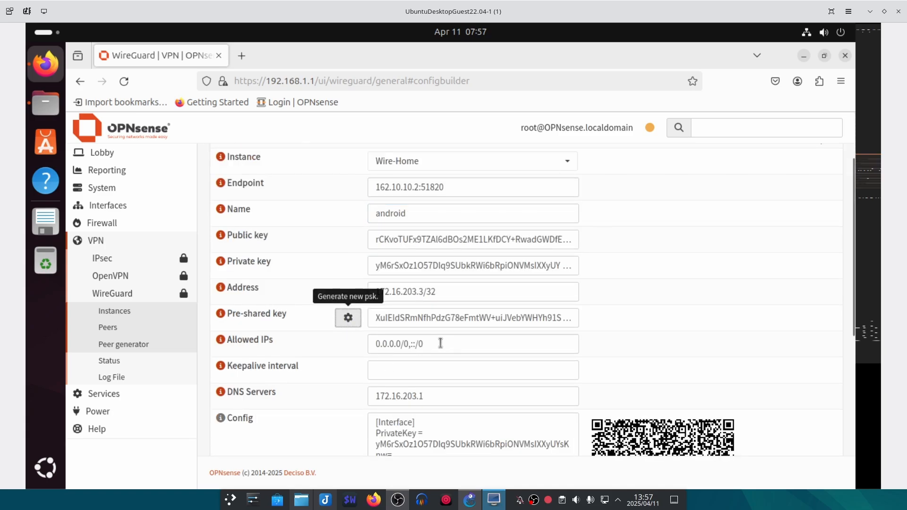
{"action": "left_click_drag", "start_coordinate": [440, 344], "coordinate": [412, 344]}
{"action": "key", "text": "BackSpace"}
{"action": "key", "text": "BackSpace"}
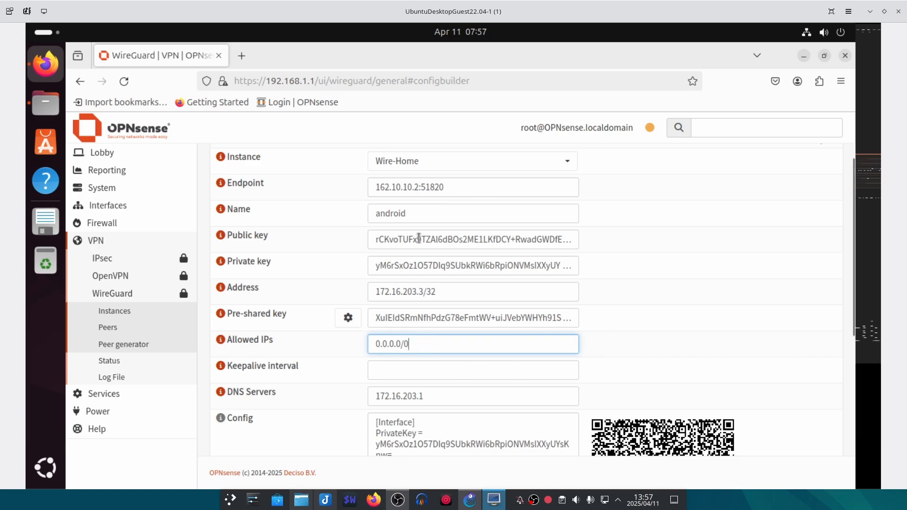
{"action": "scroll", "coordinate": [265, 302], "scroll_direction": "down", "scroll_amount": 4}
{"action": "scroll", "coordinate": [292, 294], "scroll_direction": "up", "scroll_amount": 2}
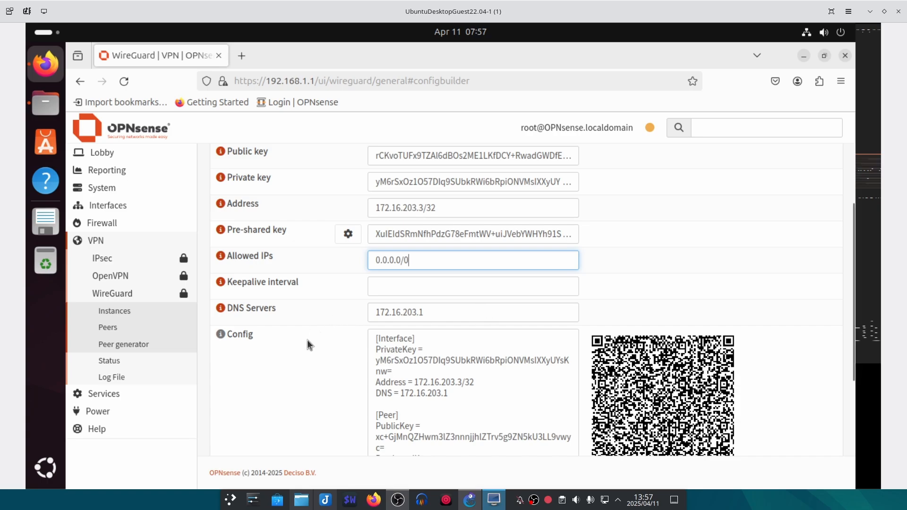
{"action": "scroll", "coordinate": [321, 349], "scroll_direction": "down", "scroll_amount": 2}
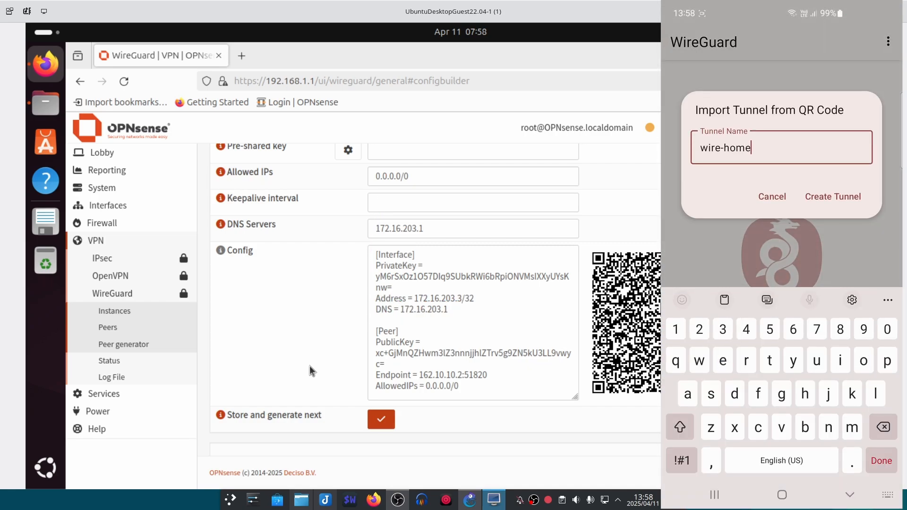
- Store the android peer, apply the Wire-Home configuration, and try loading facebook.com on the phone
{"action": "left_click", "coordinate": [378, 422]}
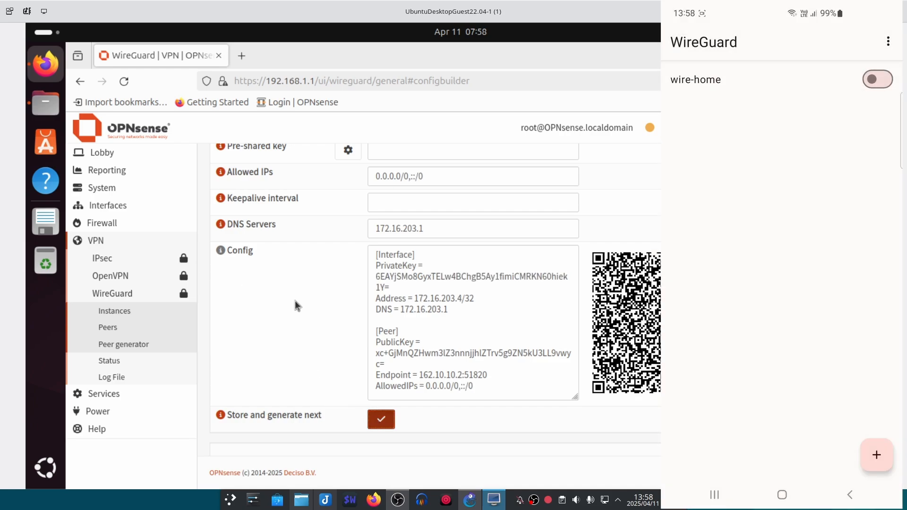
{"action": "left_click", "coordinate": [122, 317]}
{"action": "left_click", "coordinate": [676, 242]}
{"action": "scroll", "coordinate": [612, 364], "scroll_direction": "down", "scroll_amount": 3}
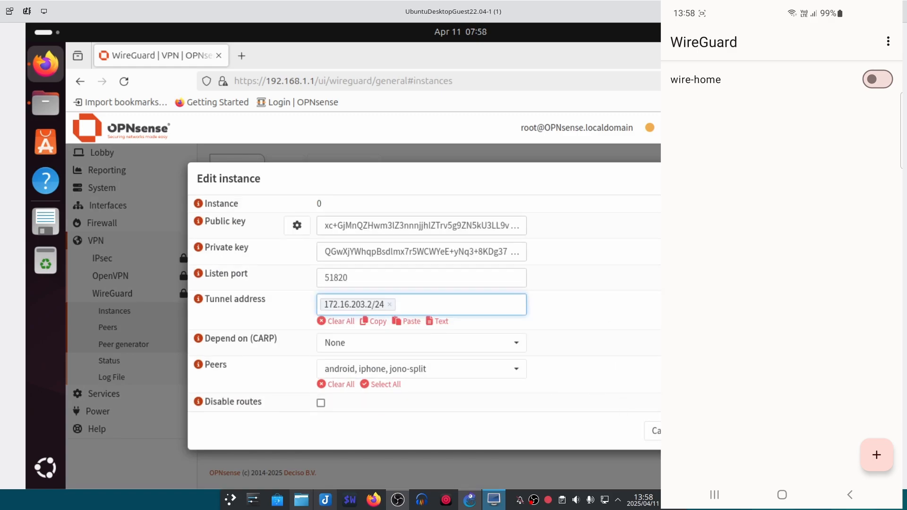
{"action": "left_click", "coordinate": [700, 431]}
{"action": "left_click", "coordinate": [247, 382]}
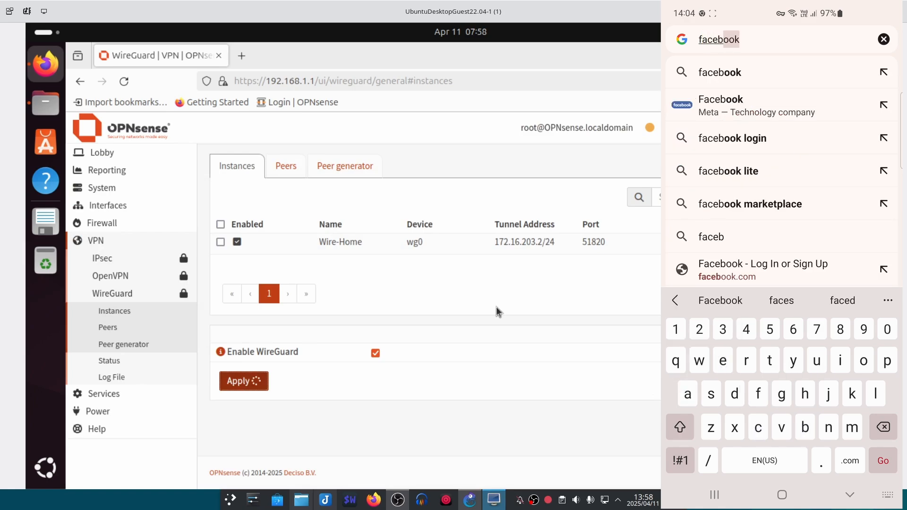
{"action": "type", "text": ".com"}
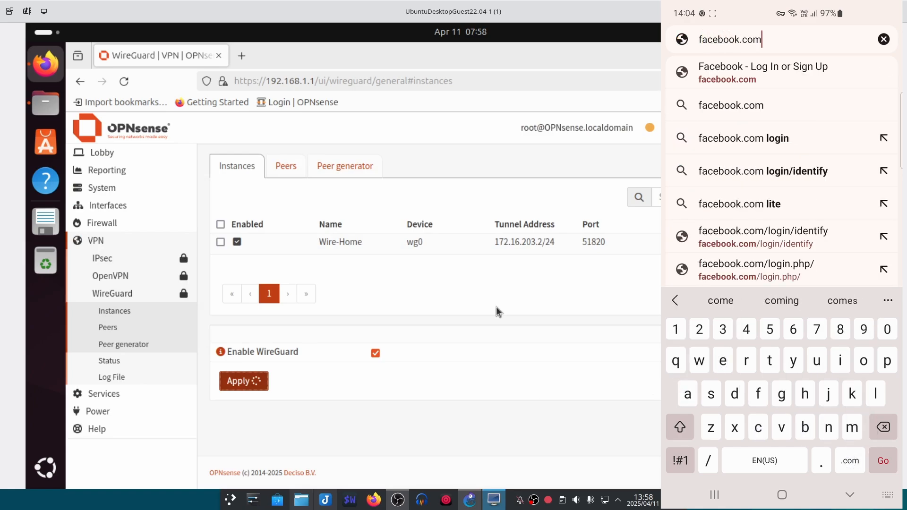
{"action": "key", "text": "Return"}
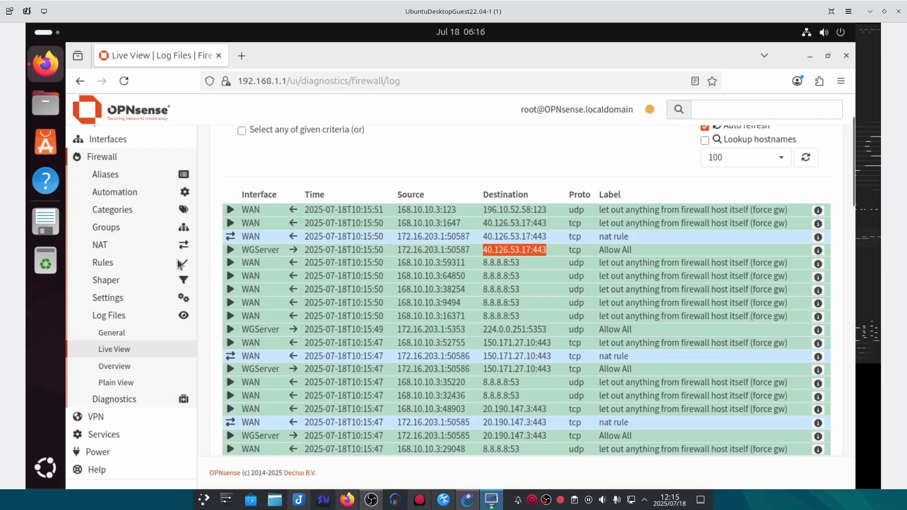
- Go to Services > Unbound DNS > Blocklist, where facebook.com and apple.com are listed as blocked
{"action": "scroll", "coordinate": [94, 248], "scroll_direction": "up", "scroll_amount": 2}
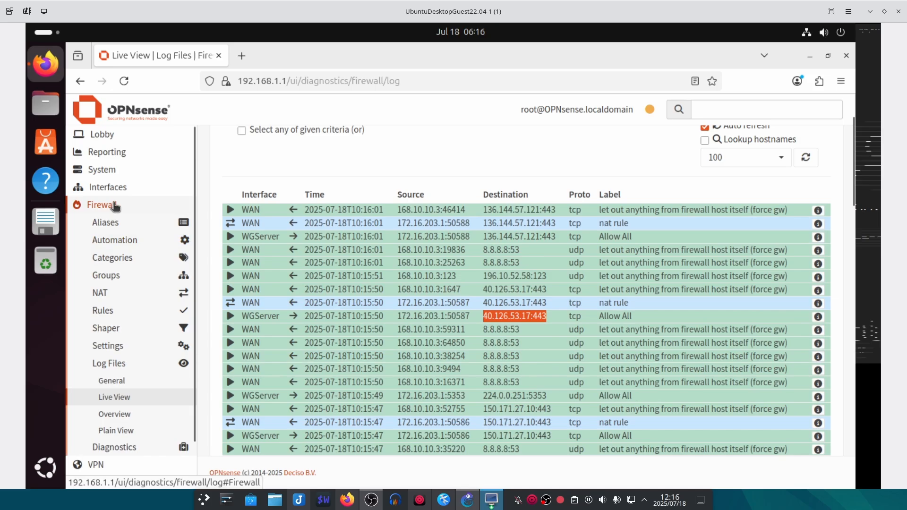
{"action": "left_click", "coordinate": [116, 205]}
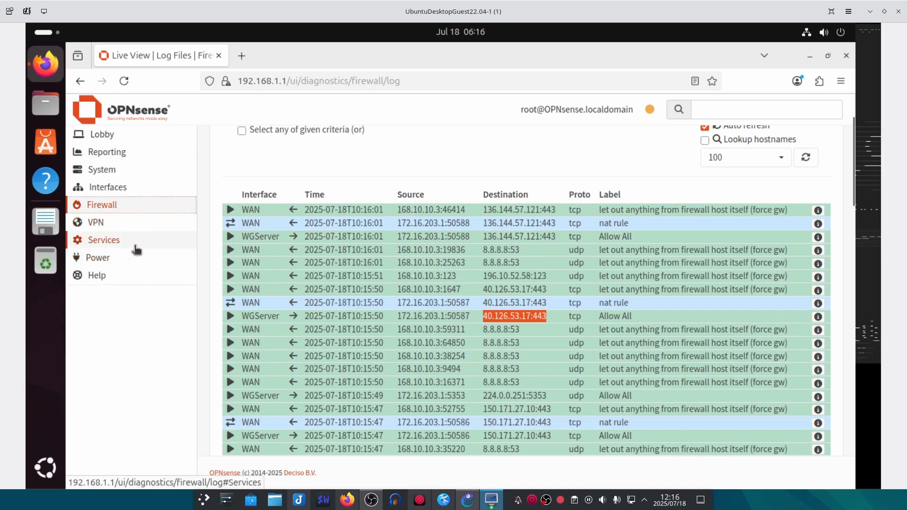
{"action": "left_click", "coordinate": [138, 243]}
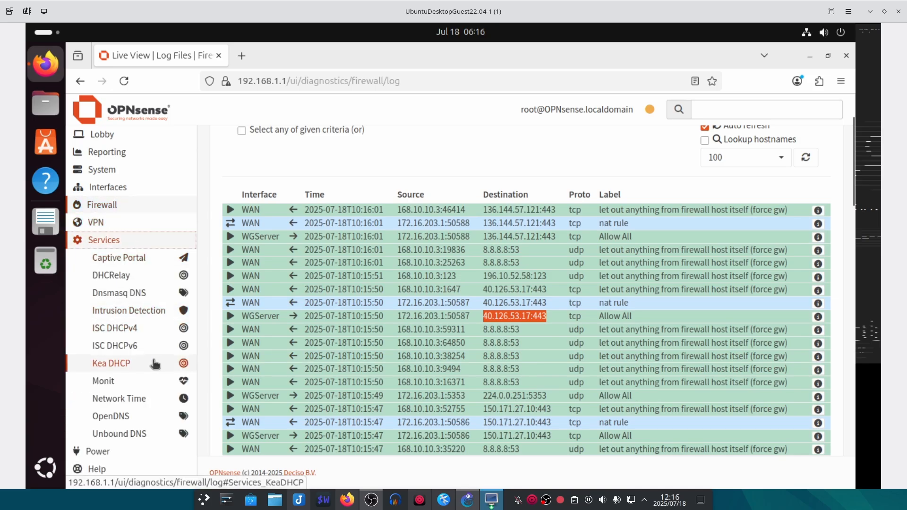
{"action": "left_click", "coordinate": [140, 432]}
{"action": "scroll", "coordinate": [142, 420], "scroll_direction": "down", "scroll_amount": 5}
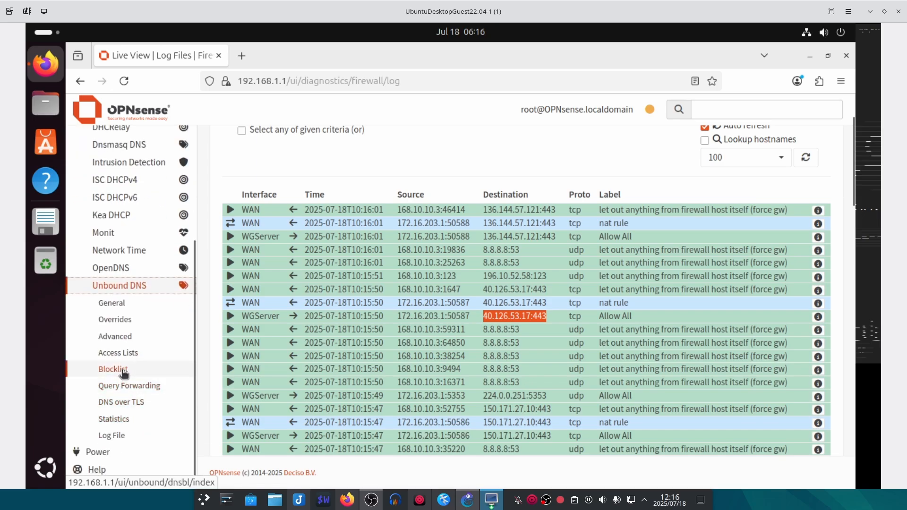
{"action": "left_click", "coordinate": [126, 386]}
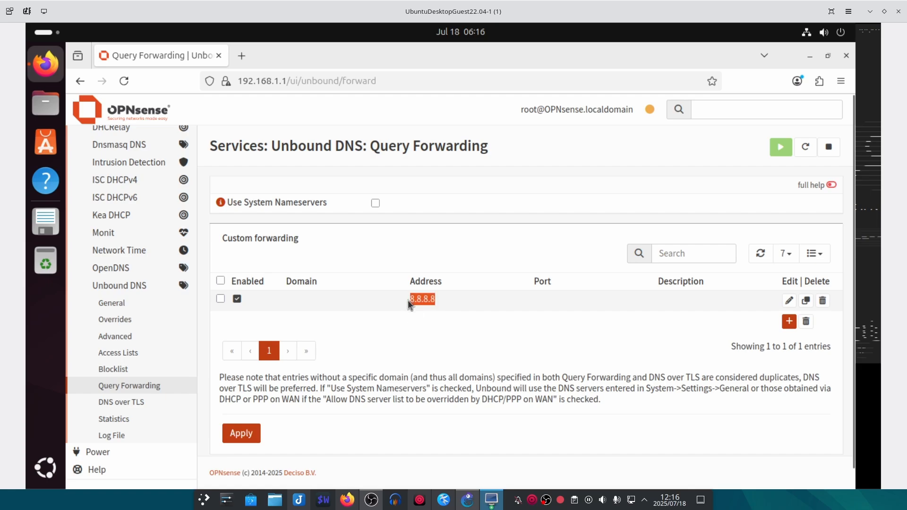
{"action": "left_click", "coordinate": [124, 370]}
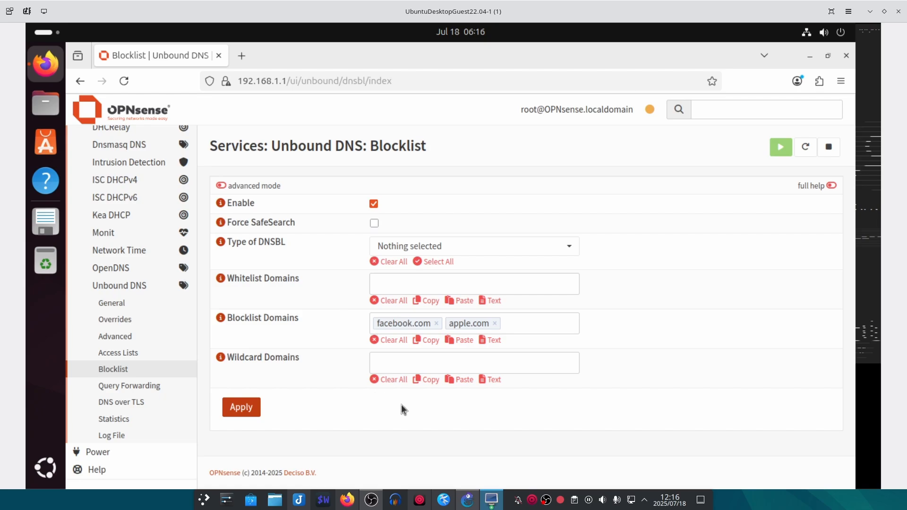
- Load apple.com in Edge on Windows, confirm ERR_NAME_NOT_RESOLVED, and return to OPNsense
{"action": "left_click", "coordinate": [492, 500]}
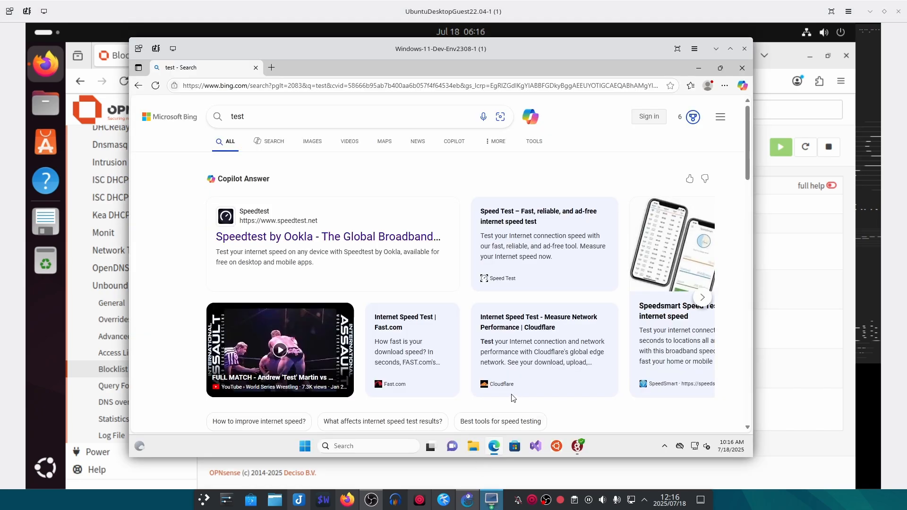
{"action": "left_click", "coordinate": [292, 87]}
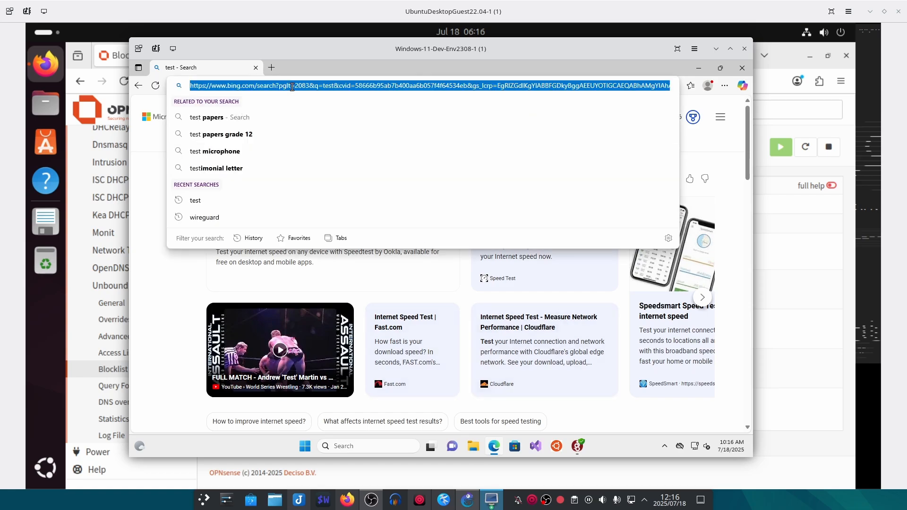
{"action": "type", "text": "apple"}
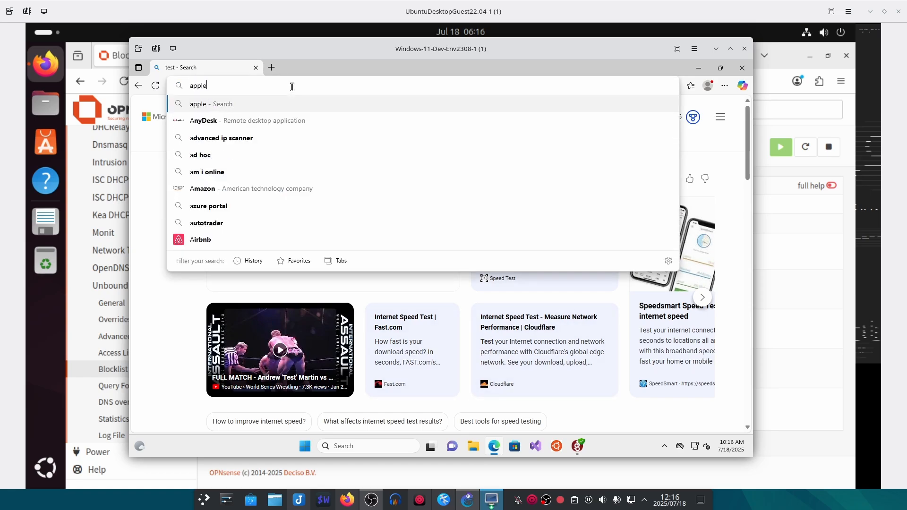
{"action": "type", "text": ".com"}
{"action": "key", "text": "Return"}
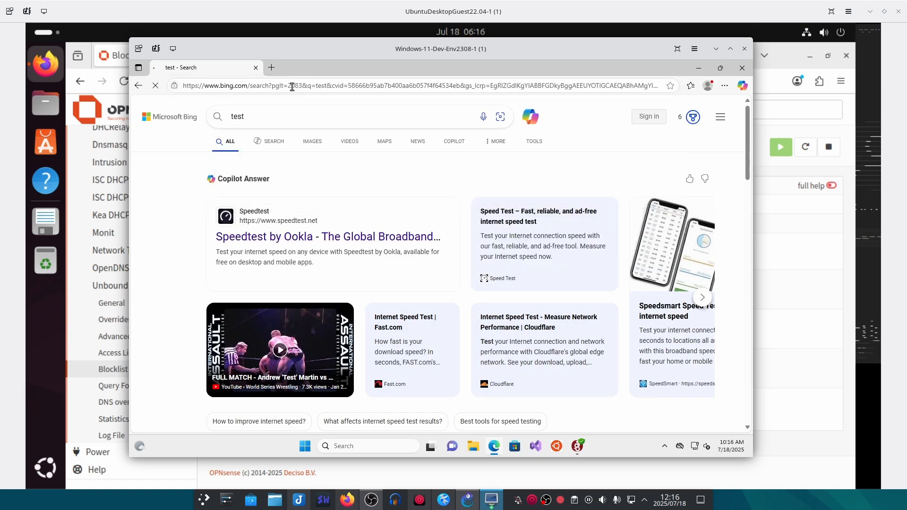
{"action": "left_click_drag", "start_coordinate": [540, 251], "coordinate": [462, 389]}
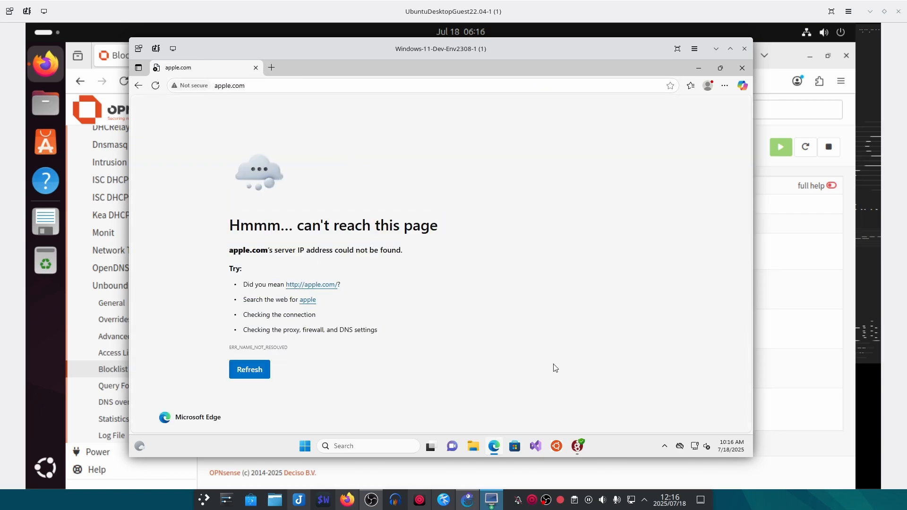
{"action": "left_click", "coordinate": [794, 327]}
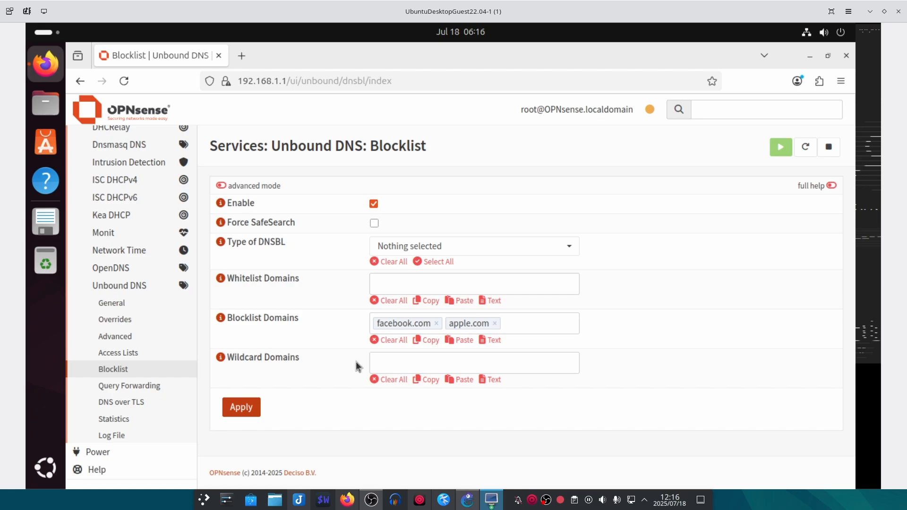
- Unblock apple.com, flush the Windows DNS cache, and ping apple.com successfully
{"action": "left_click", "coordinate": [496, 324]}
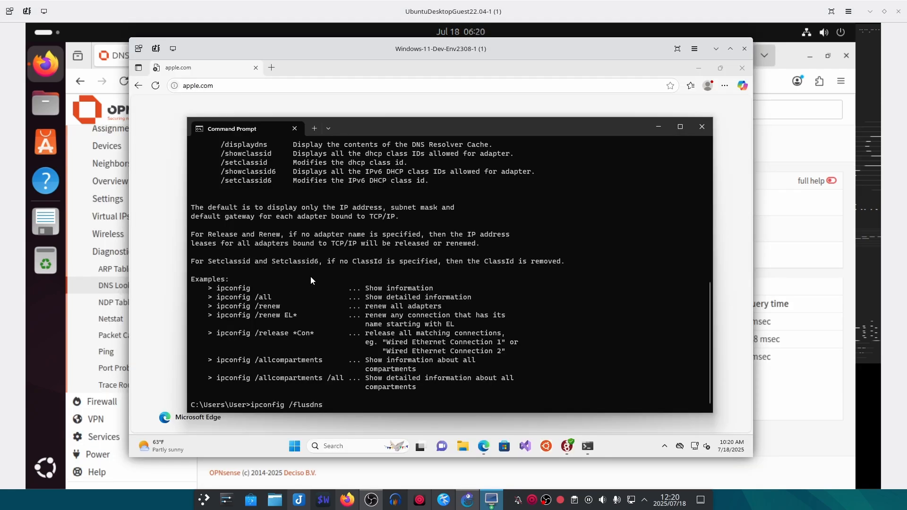
{"action": "type", "text": "h"}
{"action": "key", "text": "Return"}
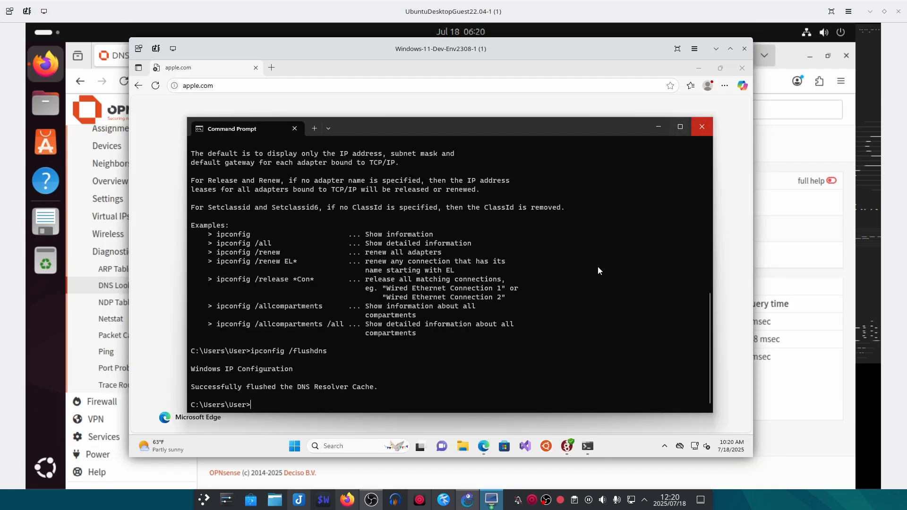
{"action": "key", "text": "Up"}
{"action": "key", "text": "Up"}
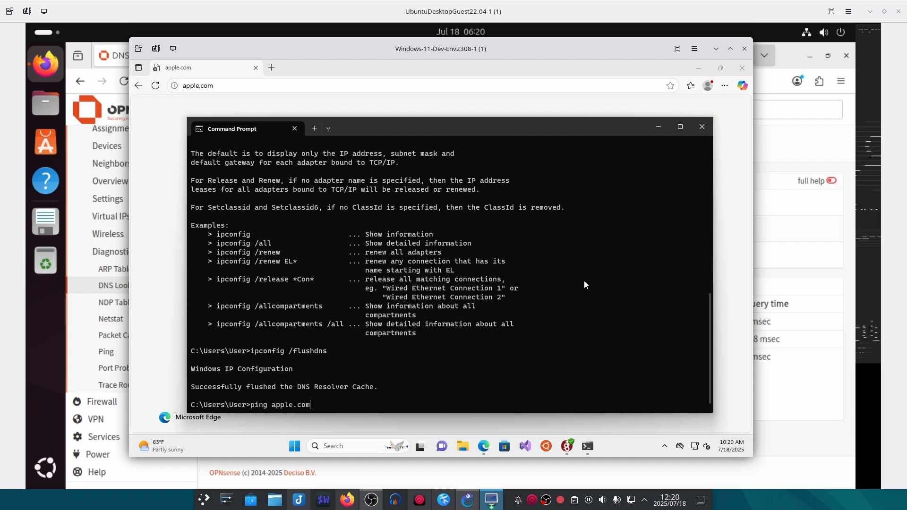
{"action": "key", "text": "Return"}
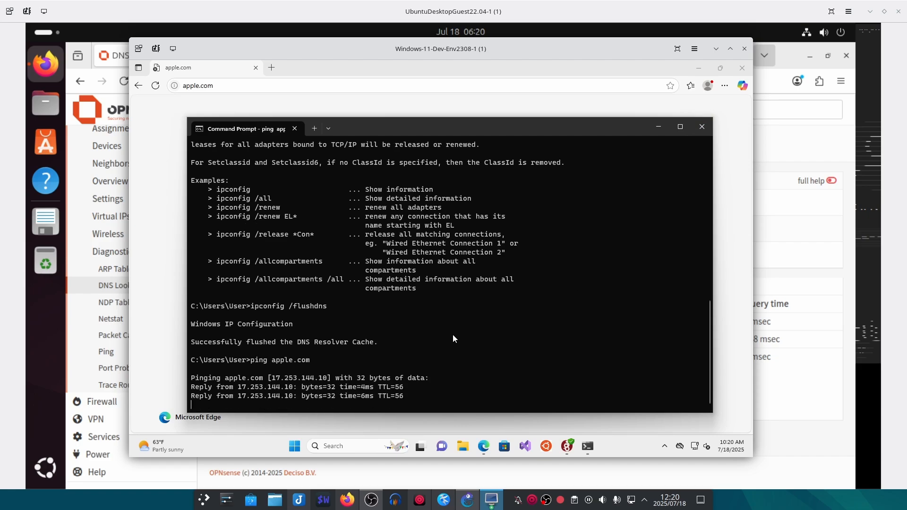
{"action": "key", "text": "Return"}
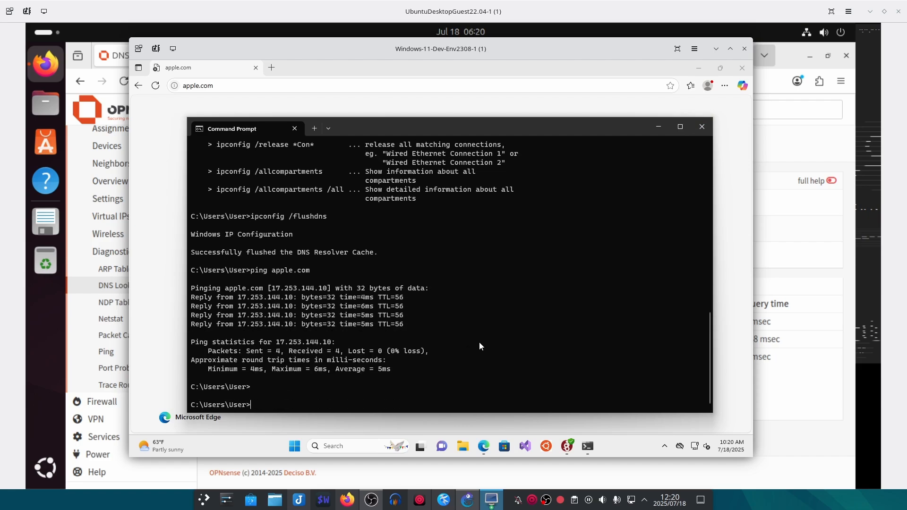
{"action": "left_click_drag", "start_coordinate": [411, 324], "coordinate": [217, 297]}
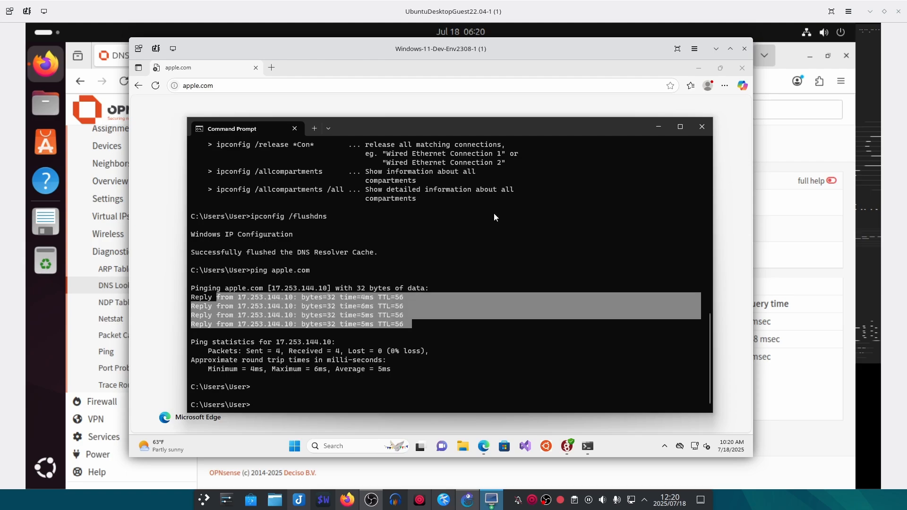
- Reload apple.com in Edge to confirm it now loads
{"action": "left_click", "coordinate": [661, 126]}
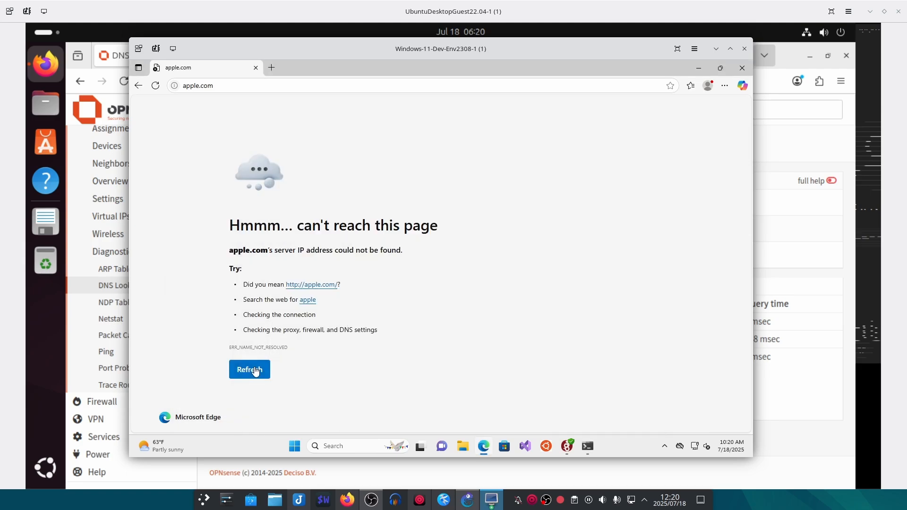
{"action": "left_click", "coordinate": [254, 370]}
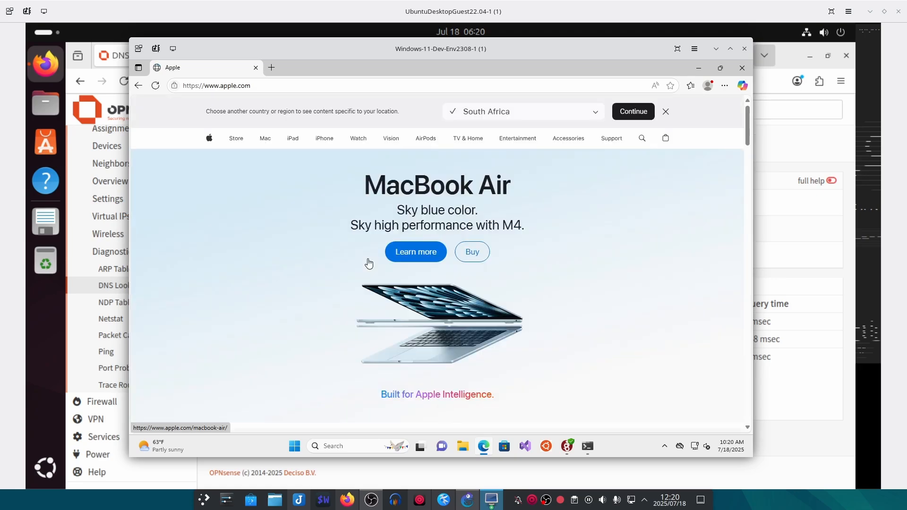
{"action": "scroll", "coordinate": [542, 267], "scroll_direction": "down", "scroll_amount": 3}
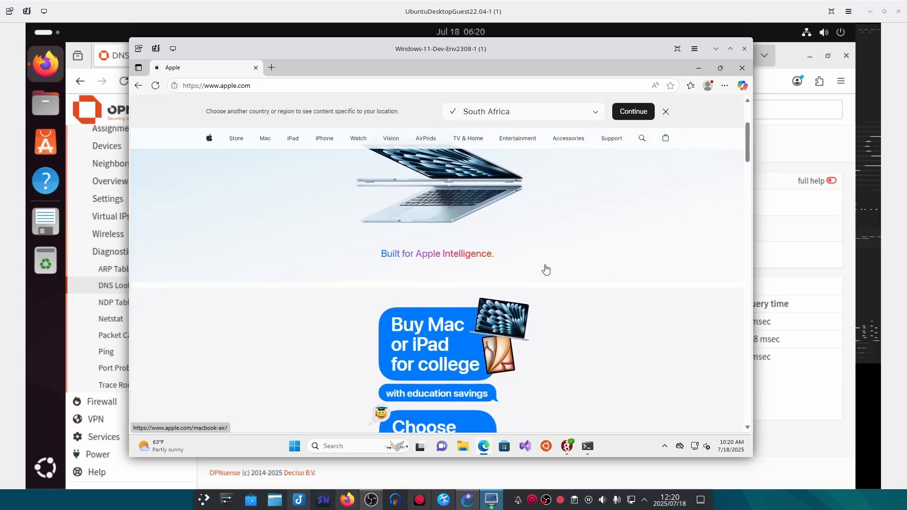
{"action": "scroll", "coordinate": [543, 268], "scroll_direction": "up", "scroll_amount": 3}
{"action": "scroll", "coordinate": [544, 266], "scroll_direction": "down", "scroll_amount": 10}
{"action": "scroll", "coordinate": [553, 246], "scroll_direction": "up", "scroll_amount": 10}
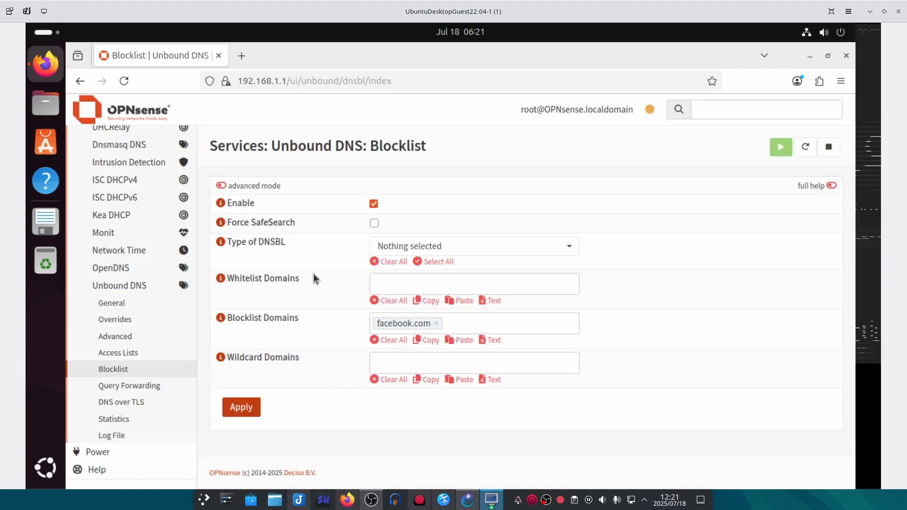
{"action": "scroll", "coordinate": [142, 283], "scroll_direction": "up", "scroll_amount": 3}
- Start a new rule under Firewall > NAT > Port Forward
{"action": "left_click", "coordinate": [111, 241]}
{"action": "left_click", "coordinate": [101, 205]}
{"action": "left_click", "coordinate": [118, 294]}
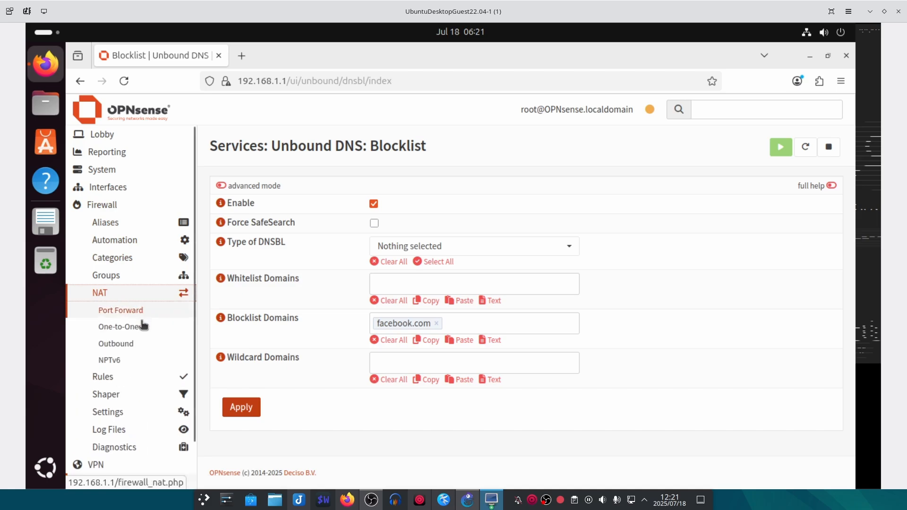
{"action": "left_click", "coordinate": [135, 312]}
{"action": "left_click", "coordinate": [815, 204]}
{"action": "scroll", "coordinate": [265, 244], "scroll_direction": "down", "scroll_amount": 1}
{"action": "left_click", "coordinate": [425, 238]}
- Set the rule's interfaces to WGServer and WireGuard, replacing WAN, with protocol TCP/UDP
{"action": "left_click", "coordinate": [416, 313]}
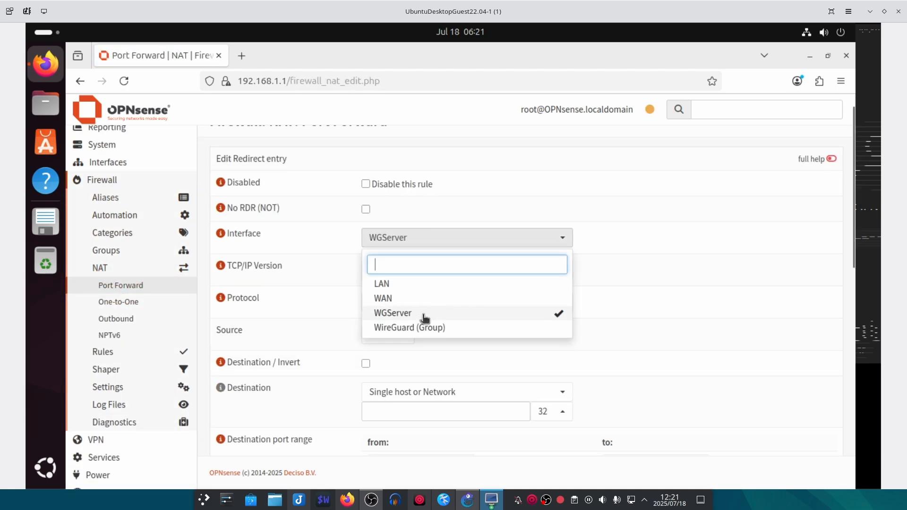
{"action": "left_click", "coordinate": [506, 328]}
{"action": "left_click", "coordinate": [245, 250]}
{"action": "scroll", "coordinate": [246, 250], "scroll_direction": "down", "scroll_amount": 2}
{"action": "left_click", "coordinate": [407, 217]}
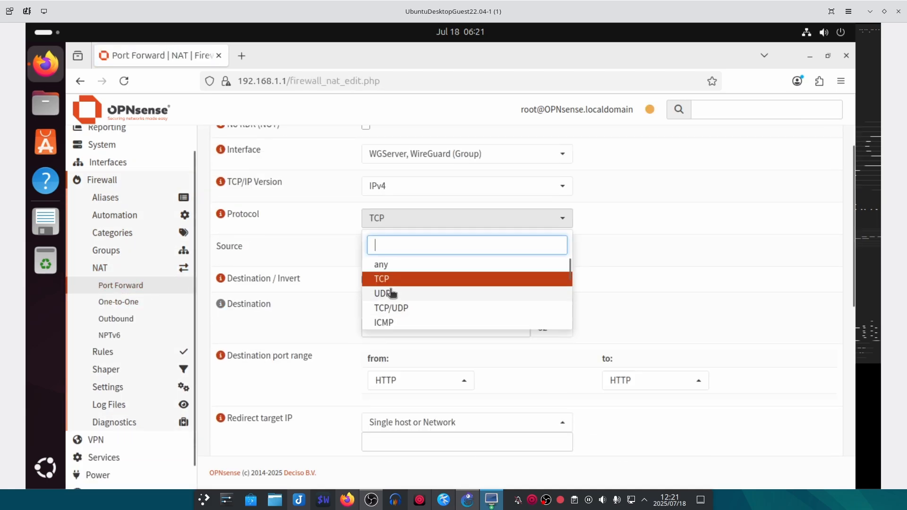
{"action": "left_click", "coordinate": [400, 294]}
{"action": "left_click", "coordinate": [410, 220]}
{"action": "left_click", "coordinate": [397, 308]}
{"action": "scroll", "coordinate": [401, 263], "scroll_direction": "down", "scroll_amount": 2}
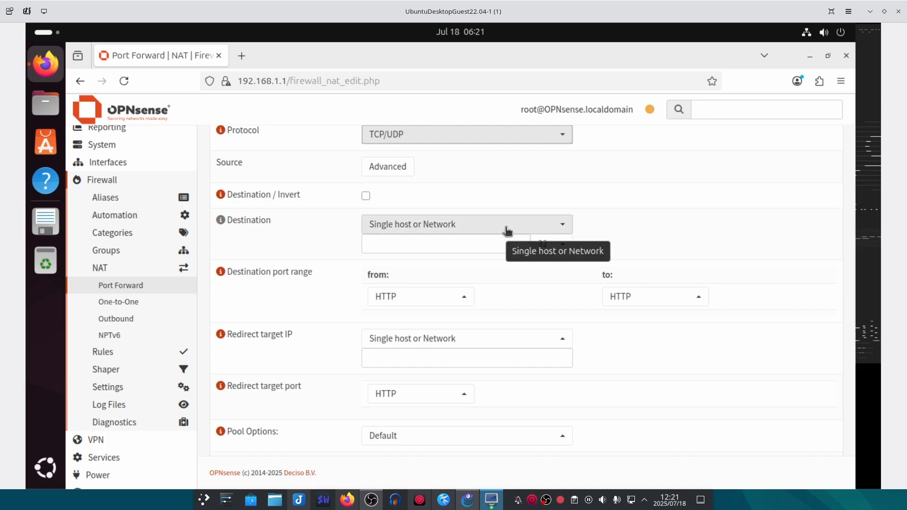
- Match destination inverted This Firewall on DNS ports
{"action": "left_click", "coordinate": [367, 196]}
{"action": "left_click", "coordinate": [482, 228]}
{"action": "type", "text": "thi"}
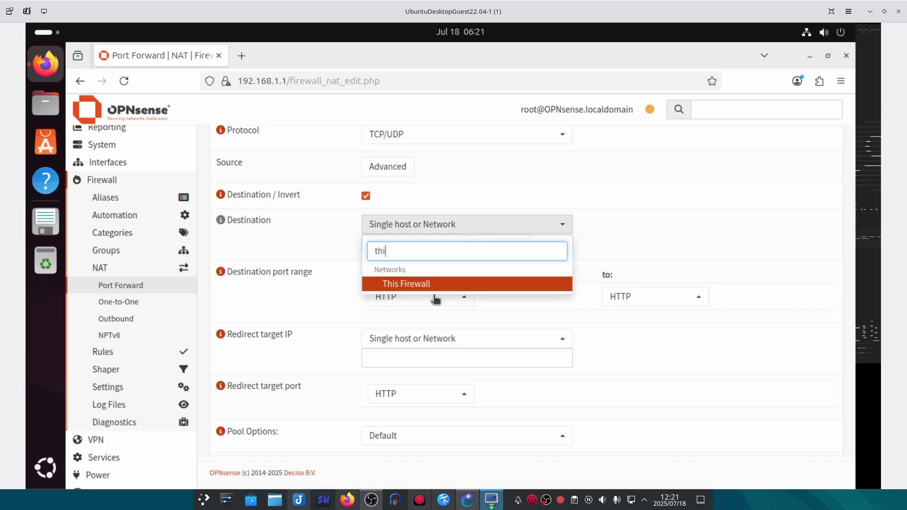
{"action": "left_click", "coordinate": [434, 285]}
{"action": "left_click", "coordinate": [462, 279]}
{"action": "type", "text": "dns"}
{"action": "left_click", "coordinate": [398, 335]}
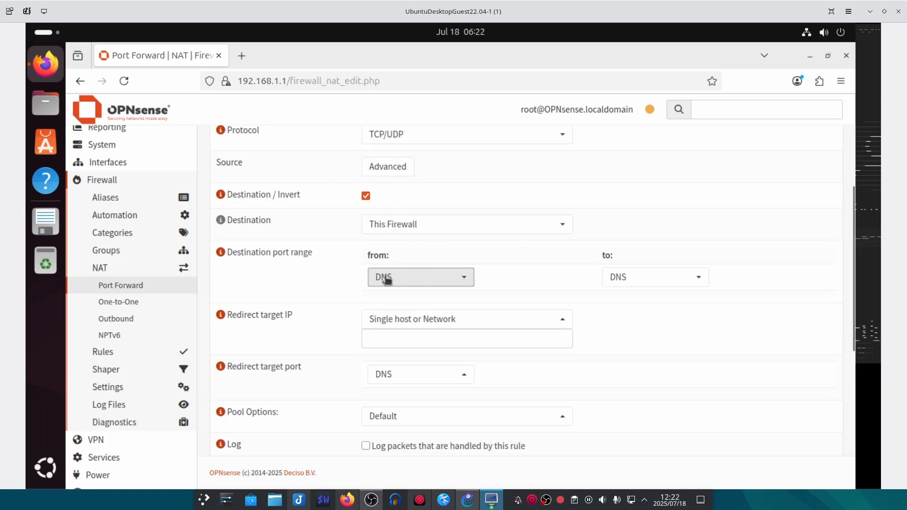
- Set the redirect target IP to 192.168.1.1
{"action": "left_click", "coordinate": [385, 339]}
{"action": "left_click", "coordinate": [389, 326]}
{"action": "type", "text": "th"}
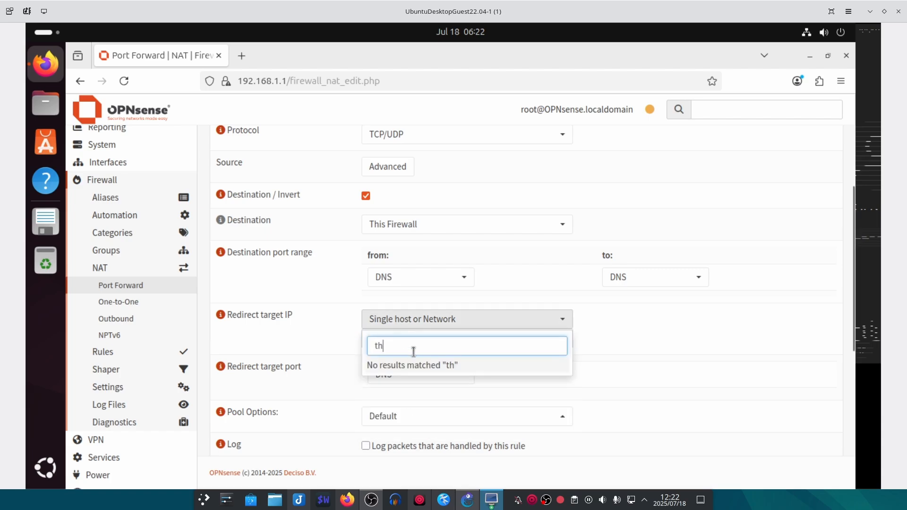
{"action": "key", "text": "BackSpace"}
{"action": "key", "text": "BackSpace"}
{"action": "scroll", "coordinate": [430, 387], "scroll_direction": "down", "scroll_amount": 4}
{"action": "scroll", "coordinate": [471, 243], "scroll_direction": "up", "scroll_amount": 2}
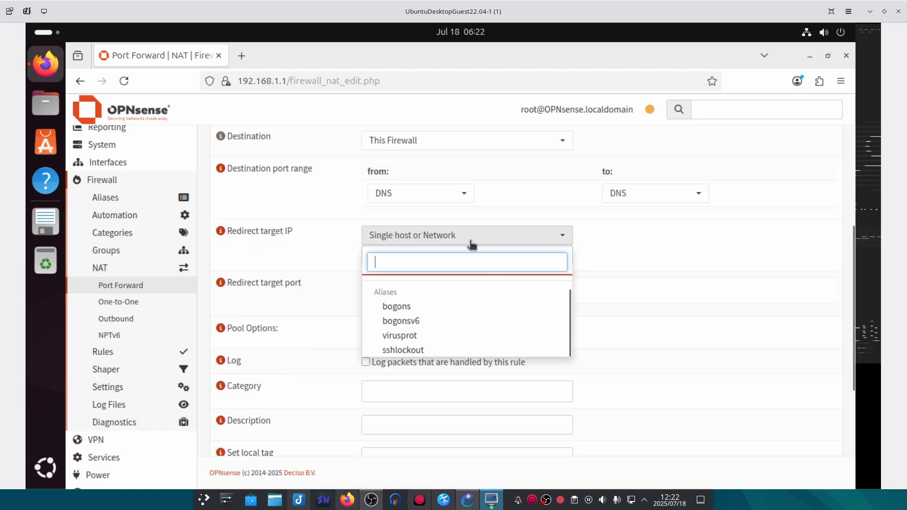
{"action": "scroll", "coordinate": [492, 318], "scroll_direction": "down", "scroll_amount": 2}
{"action": "scroll", "coordinate": [534, 241], "scroll_direction": "up", "scroll_amount": 1}
{"action": "left_click", "coordinate": [603, 150]}
{"action": "left_click", "coordinate": [428, 174]}
{"action": "type", "text": "192.168.1.1"}
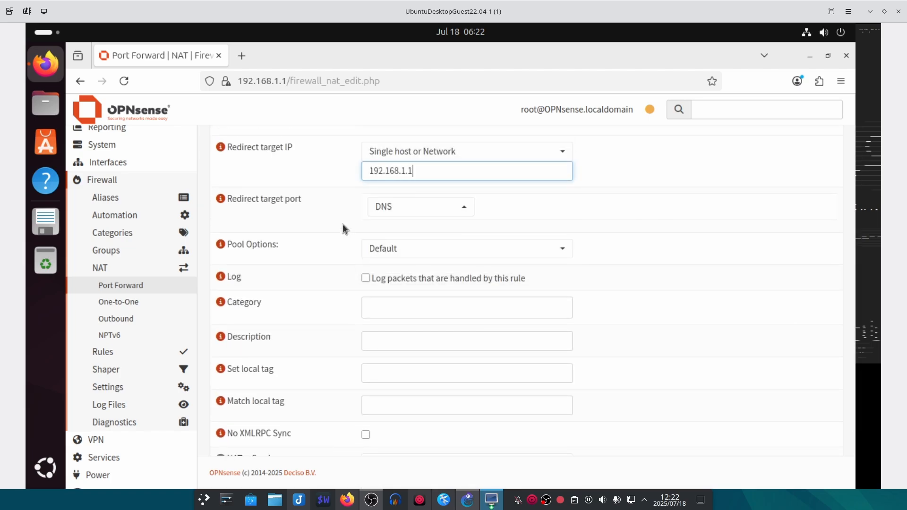
- Enable logging, add the description 'Redirect DNS to Unbound', and save the rule
{"action": "left_click", "coordinate": [288, 237]}
{"action": "left_click", "coordinate": [366, 278]}
{"action": "left_click", "coordinate": [382, 333]}
{"action": "type", "text": "R"}
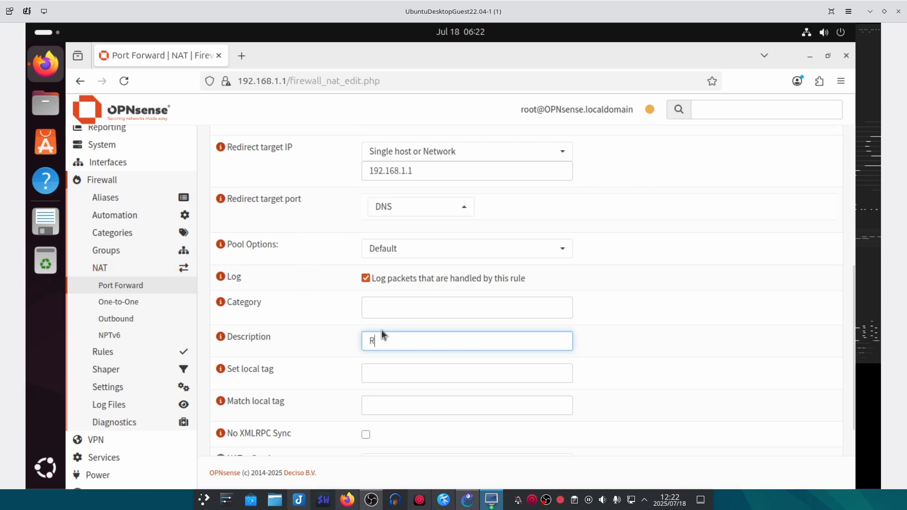
{"action": "type", "text": "edirect DNS to Unbound"}
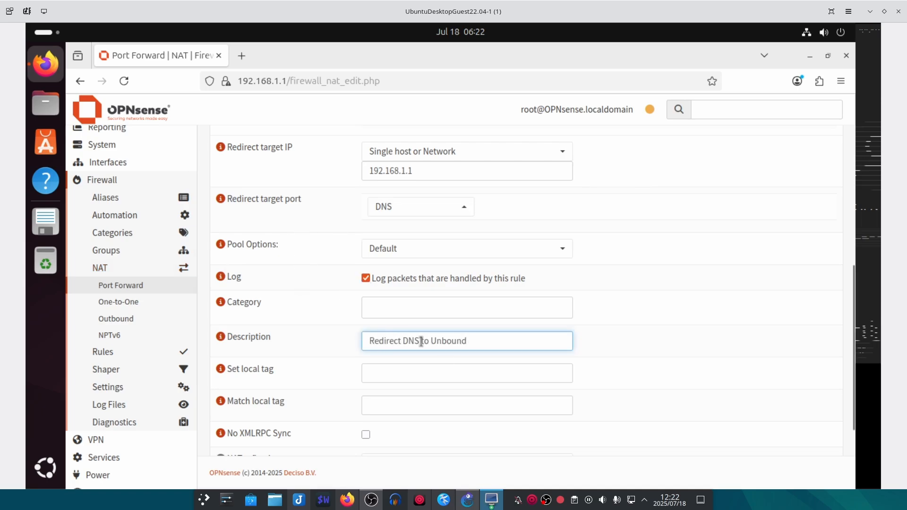
{"action": "scroll", "coordinate": [294, 356], "scroll_direction": "down", "scroll_amount": 2}
{"action": "scroll", "coordinate": [298, 341], "scroll_direction": "down", "scroll_amount": 1}
{"action": "left_click", "coordinate": [376, 427]}
- Apply the port-forward changes and open the firewall Live View log in a new tab
{"action": "left_click", "coordinate": [798, 194]}
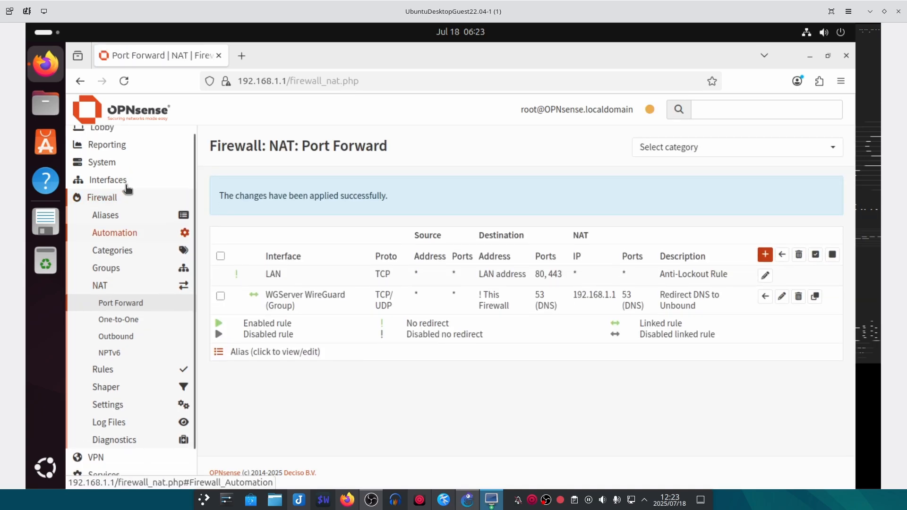
{"action": "left_click", "coordinate": [118, 135]}
{"action": "left_click", "coordinate": [127, 151]}
{"action": "left_click", "coordinate": [101, 275]}
{"action": "left_click", "coordinate": [114, 365]}
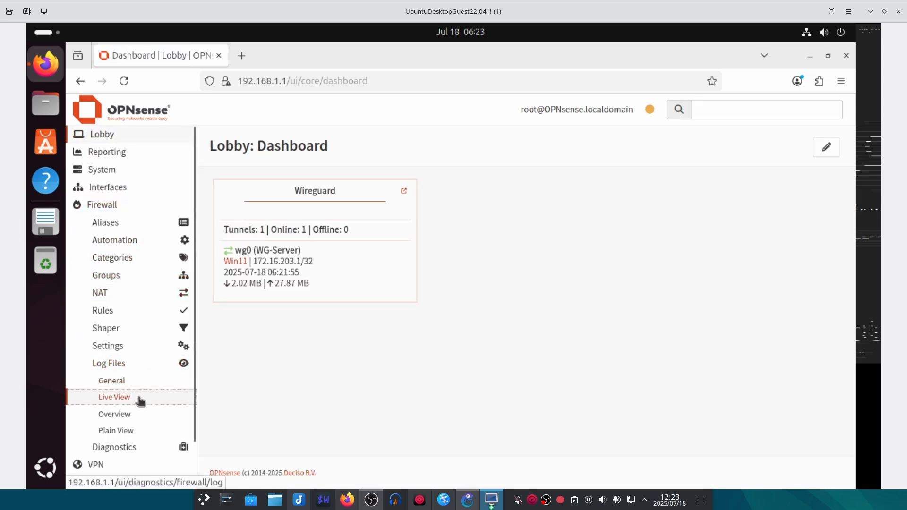
{"action": "left_click", "coordinate": [137, 399]}
- Filter the live log to the WGServer interface
{"action": "left_click", "coordinate": [278, 192]}
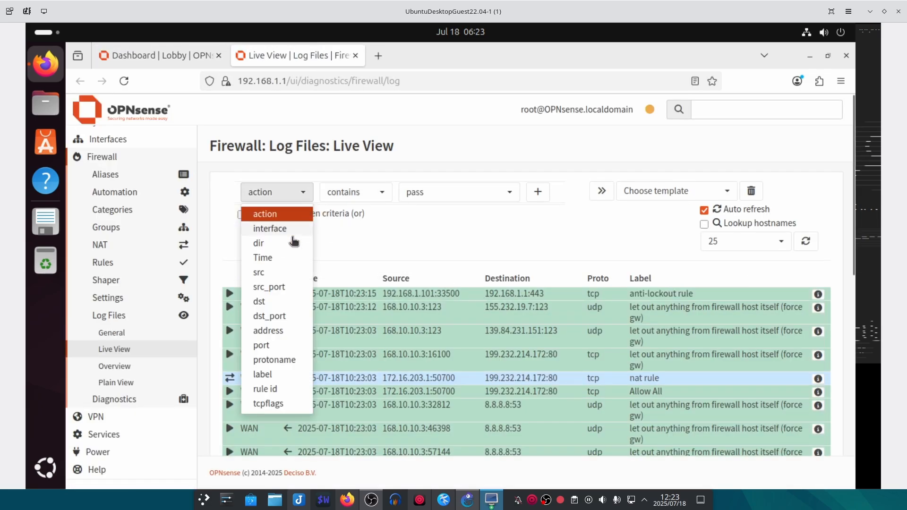
{"action": "left_click", "coordinate": [284, 228]}
{"action": "left_click", "coordinate": [459, 192]}
{"action": "left_click", "coordinate": [430, 257]}
{"action": "left_click", "coordinate": [538, 191]}
{"action": "scroll", "coordinate": [571, 434], "scroll_direction": "down", "scroll_amount": 2}
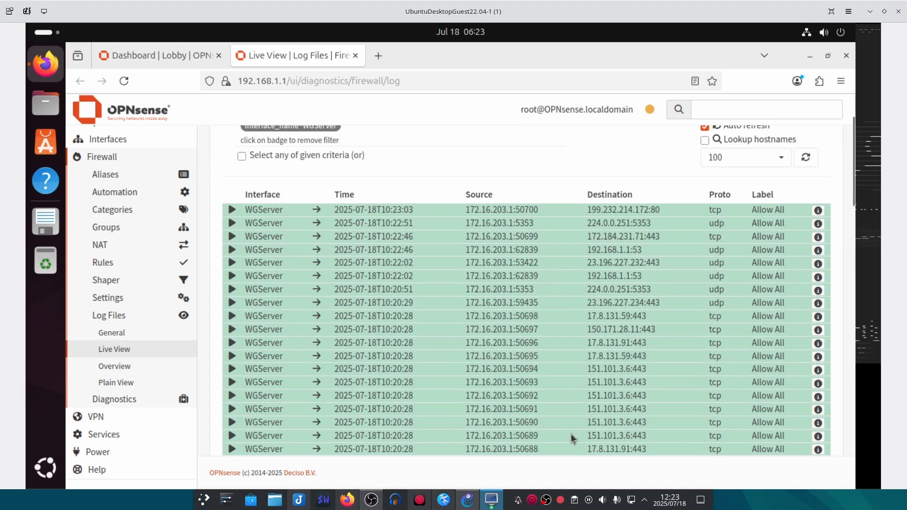
- Search for facebook in a new Edge tab on Windows to generate DNS traffic
{"action": "left_click", "coordinate": [491, 500]}
{"action": "left_click", "coordinate": [270, 68]}
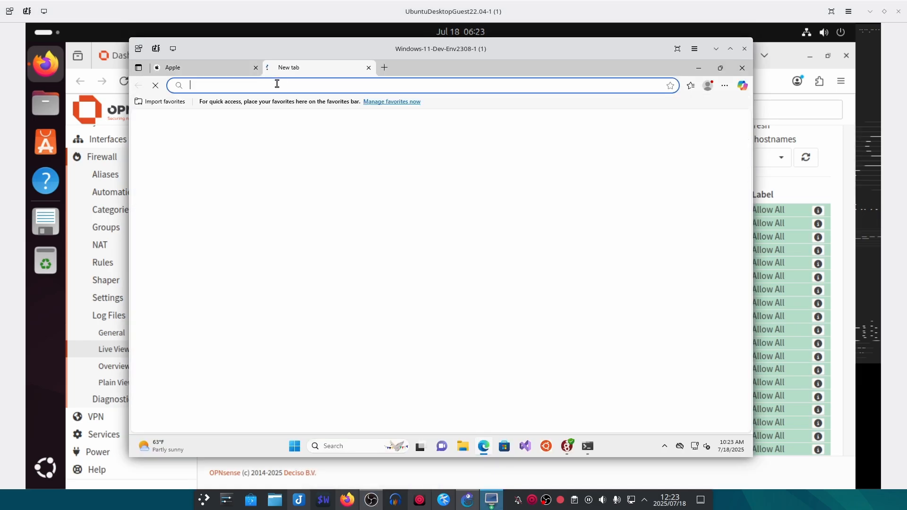
{"action": "type", "text": "fa"}
{"action": "left_click", "coordinate": [271, 122]}
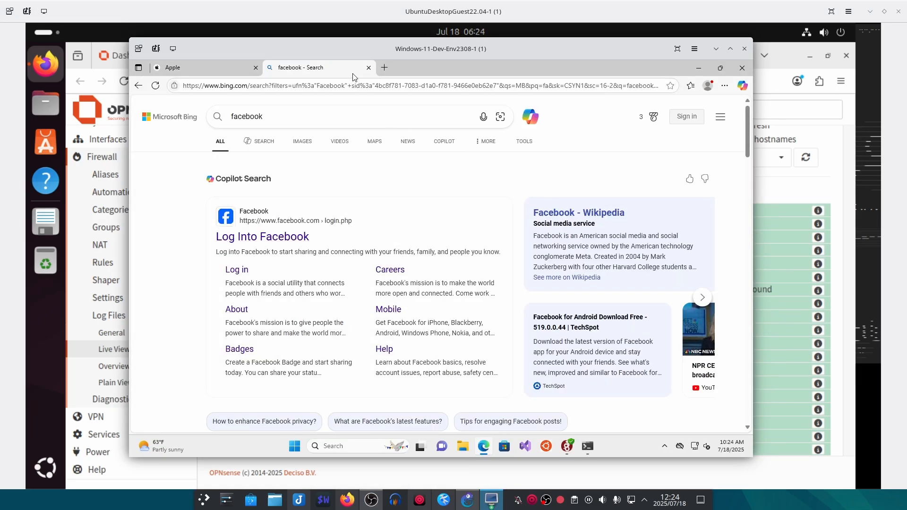
- Inspect the detailed rule info of the 'Redirect DNS to Unbound' log entry
{"action": "left_click", "coordinate": [798, 61]}
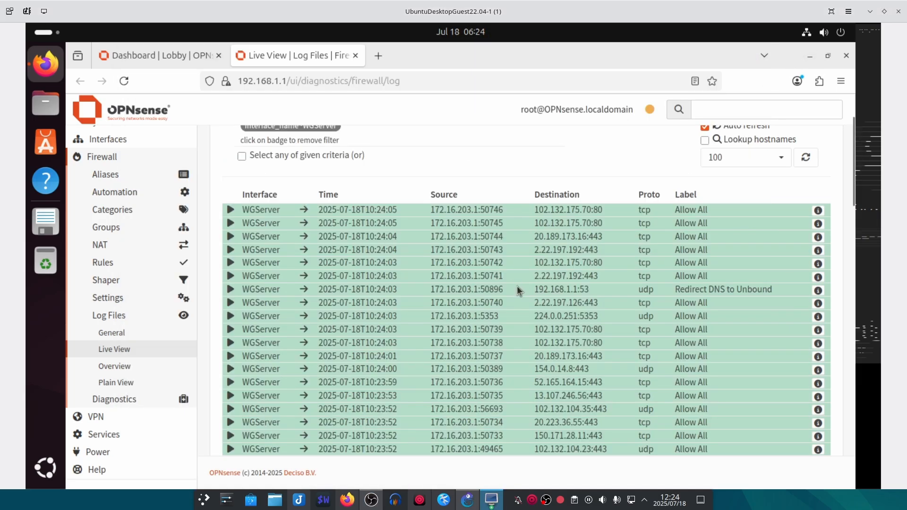
{"action": "left_click_drag", "start_coordinate": [792, 295], "coordinate": [258, 288]}
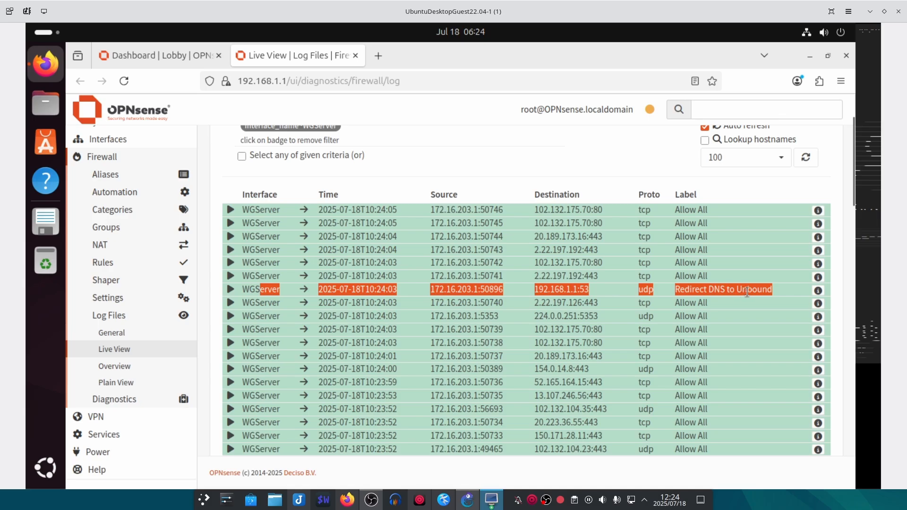
{"action": "left_click", "coordinate": [819, 290]}
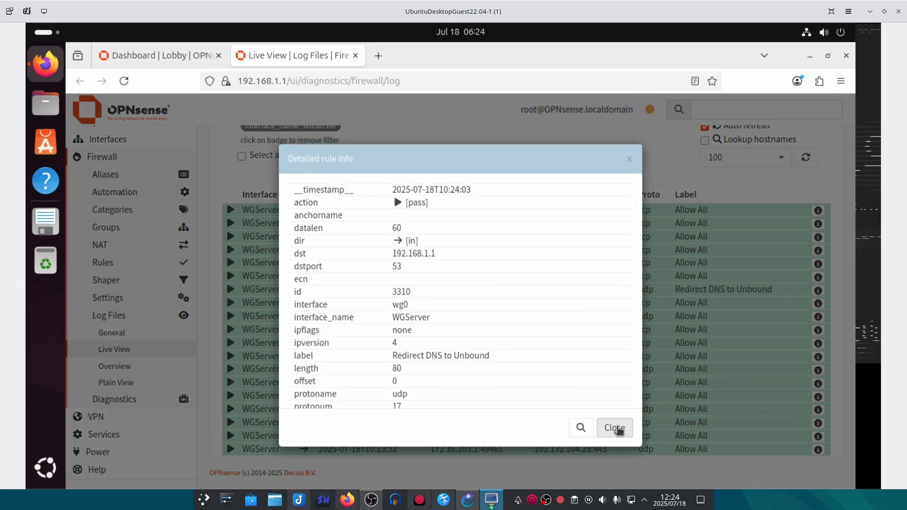
{"action": "left_click", "coordinate": [616, 429]}
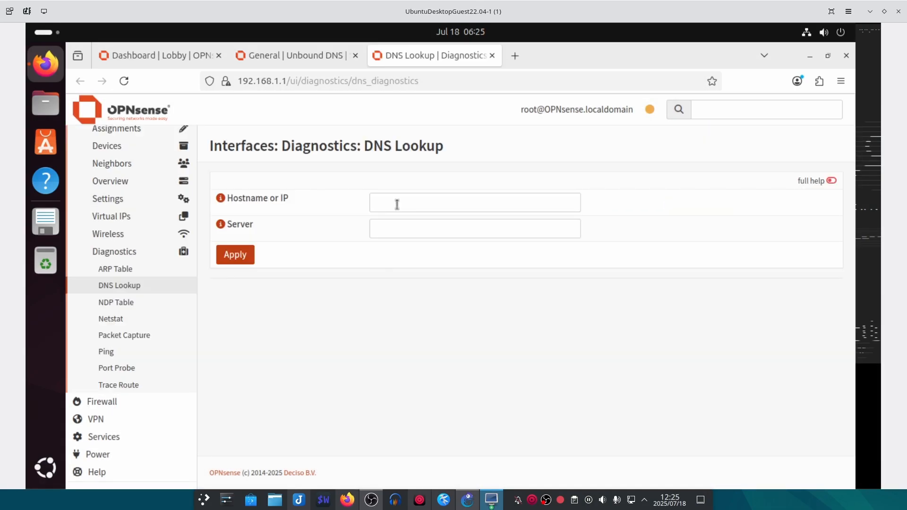
- Look up facebook.com in DNS Lookup and confirm its A record answer is 0.0.0.0
{"action": "left_click", "coordinate": [397, 203]}
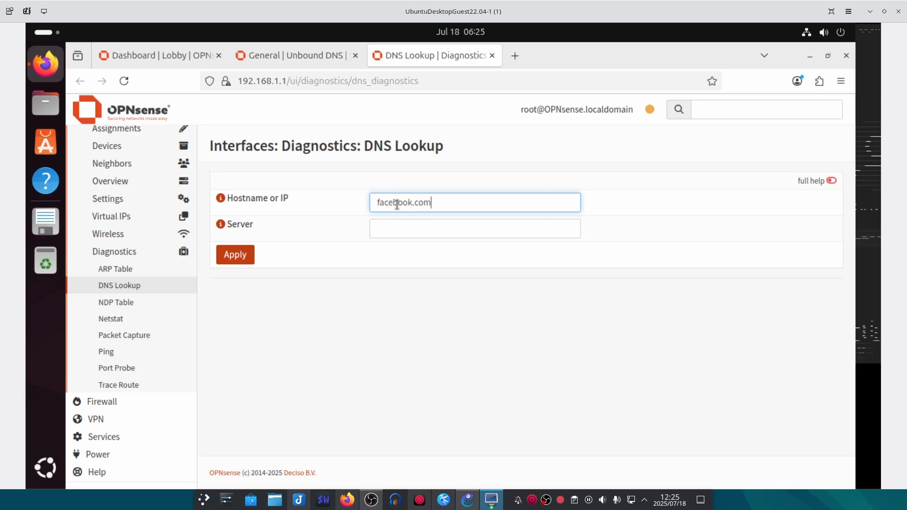
{"action": "left_click", "coordinate": [240, 255]}
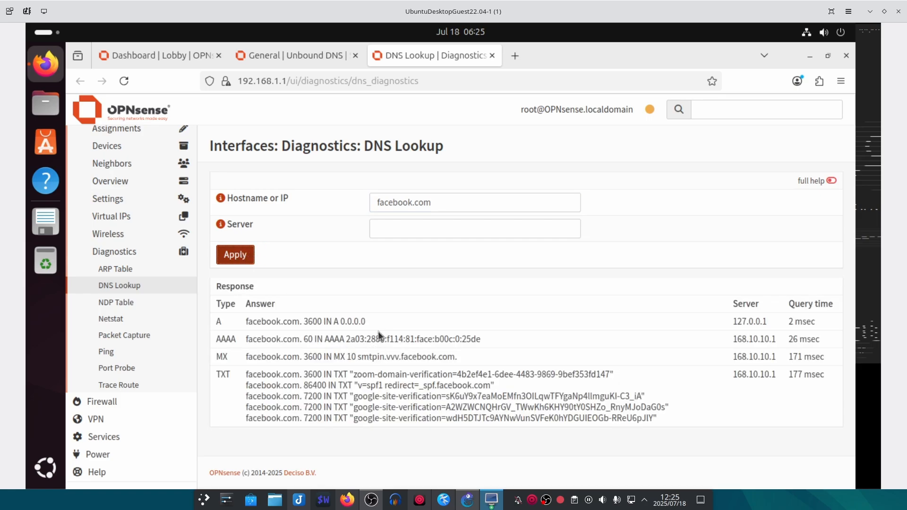
{"action": "left_click_drag", "start_coordinate": [365, 323], "coordinate": [343, 323]}
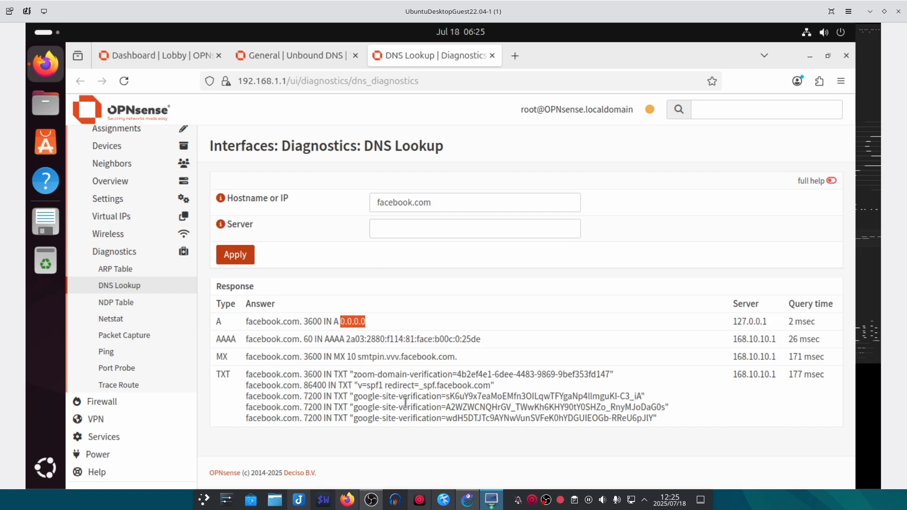
{"action": "left_click", "coordinate": [491, 500]}
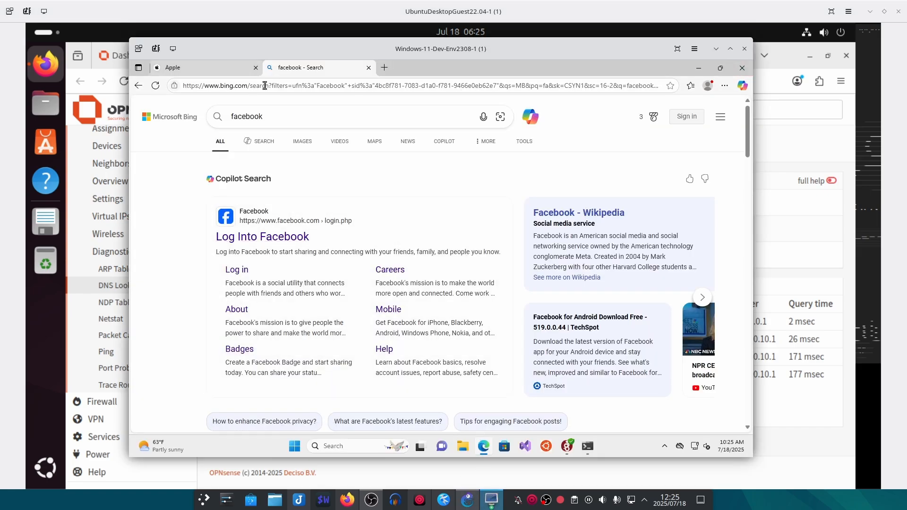
{"action": "left_click", "coordinate": [265, 86]}
{"action": "type", "text": "fac"}
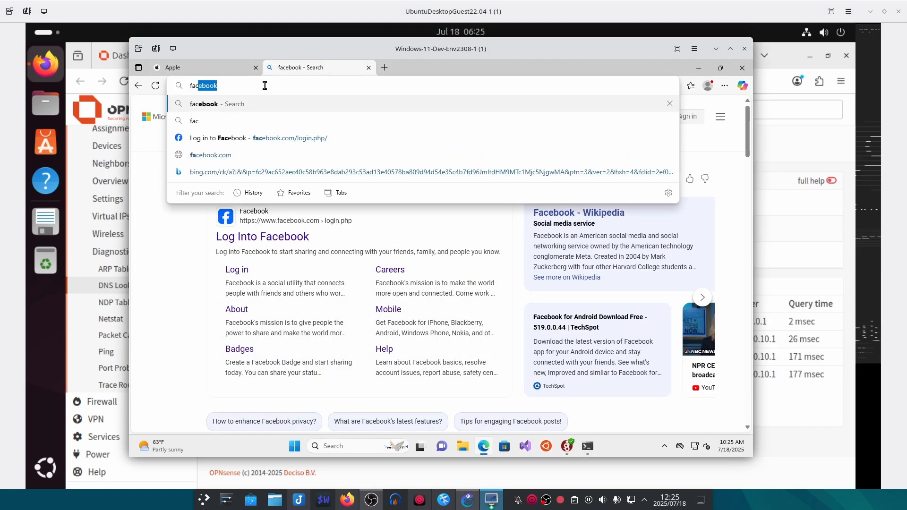
{"action": "type", "text": "ebook."}
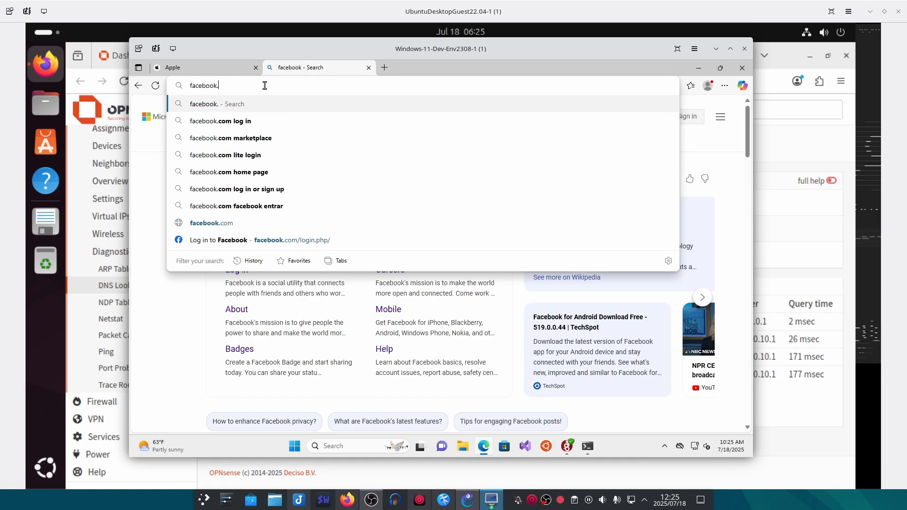
{"action": "type", "text": "com"}
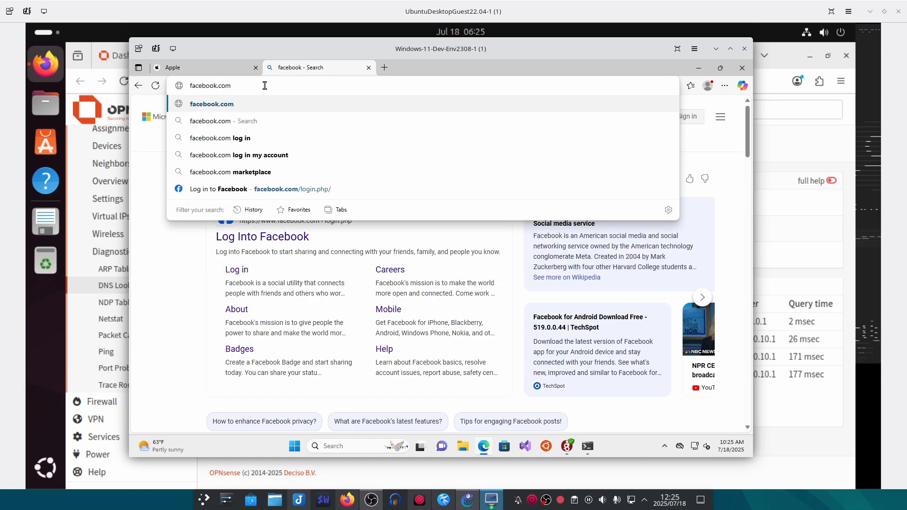
{"action": "key", "text": "Return"}
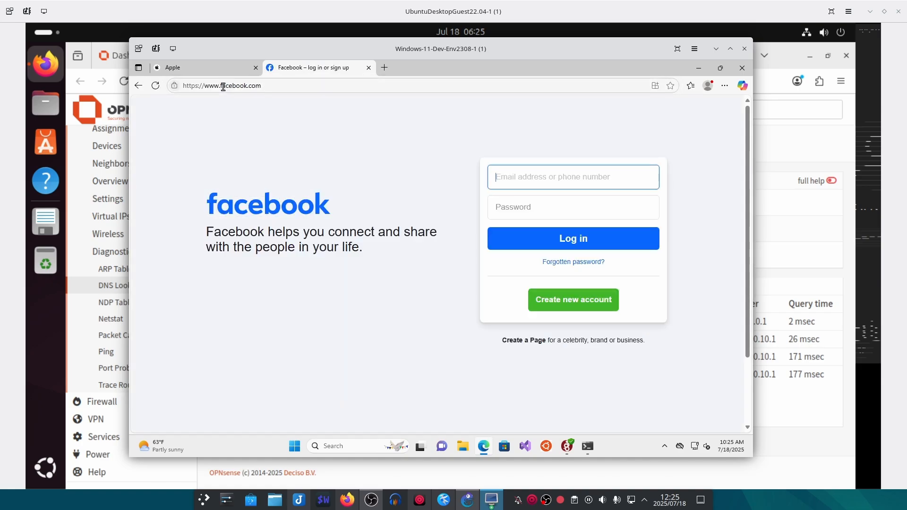
{"action": "left_click_drag", "start_coordinate": [221, 85], "coordinate": [206, 85]}
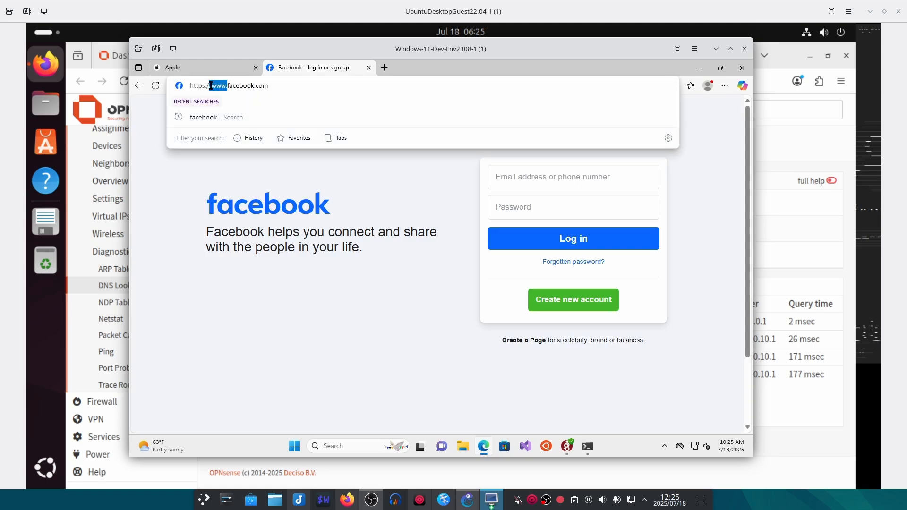
{"action": "key", "text": "BackSpace"}
{"action": "key", "text": "Return"}
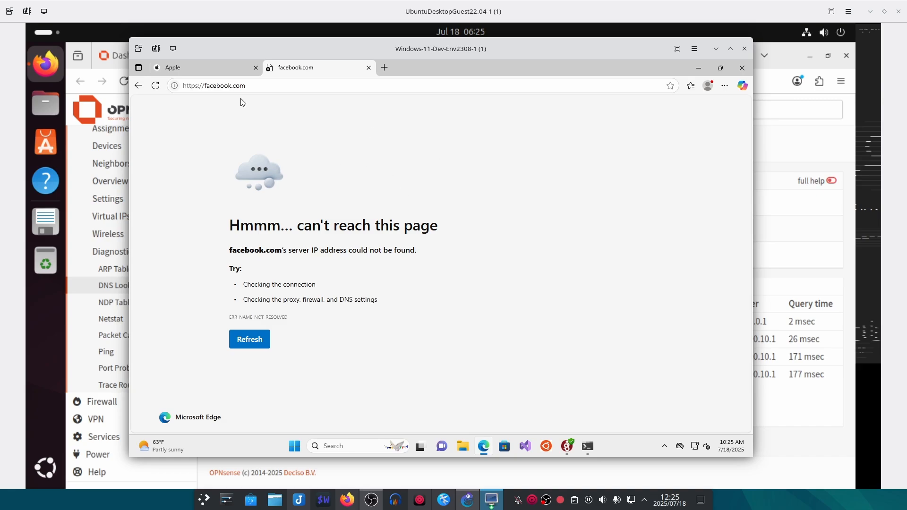
{"action": "left_click_drag", "start_coordinate": [364, 51], "coordinate": [461, 53]}
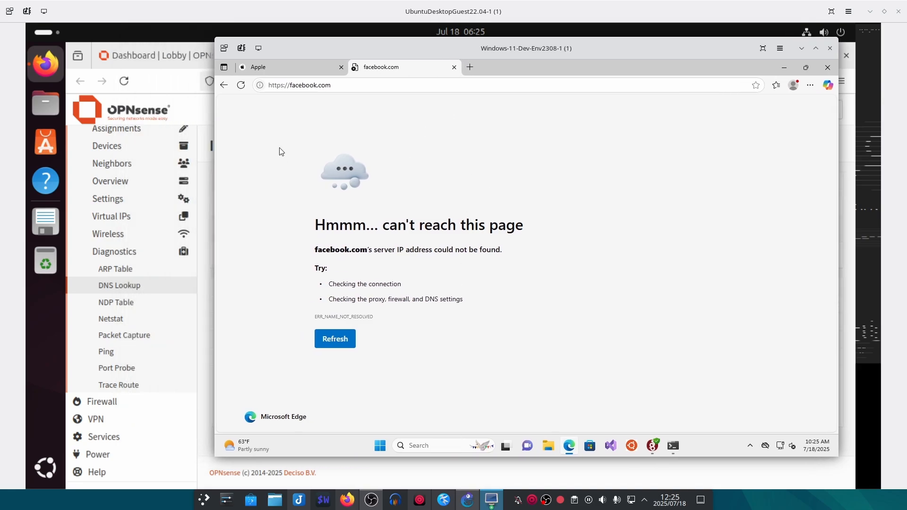
{"action": "left_click", "coordinate": [153, 112]}
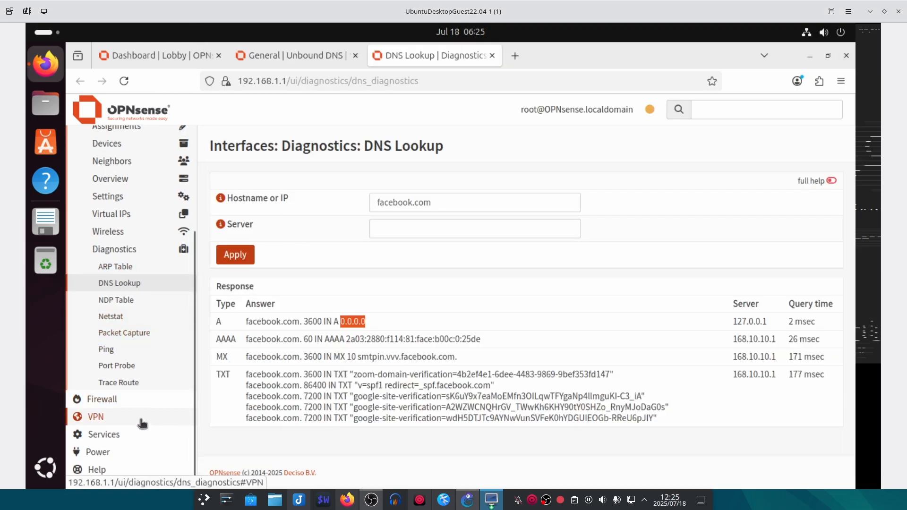
- Go to the Unbound DNS Blocklist page and show the Blocklist Domains help text
{"action": "left_click", "coordinate": [130, 436]}
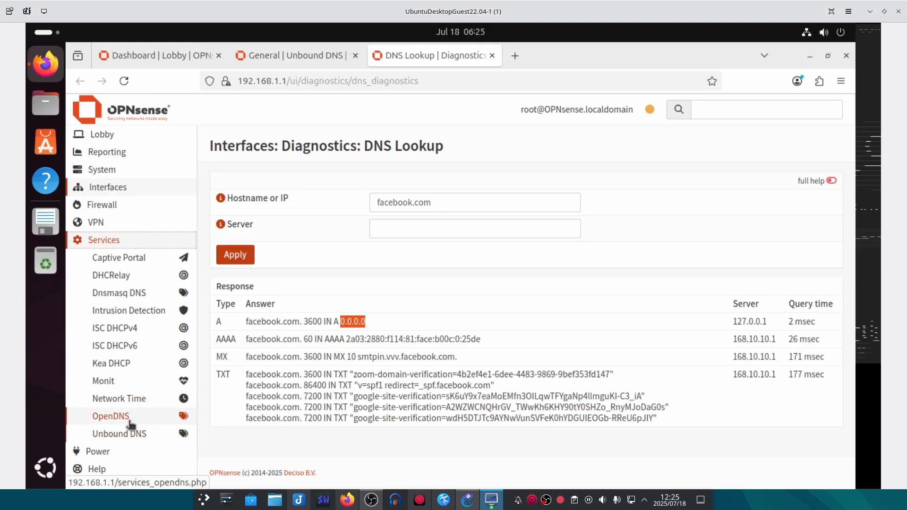
{"action": "left_click", "coordinate": [134, 434]}
{"action": "scroll", "coordinate": [142, 416], "scroll_direction": "down", "scroll_amount": 2}
{"action": "scroll", "coordinate": [143, 416], "scroll_direction": "down", "scroll_amount": 3}
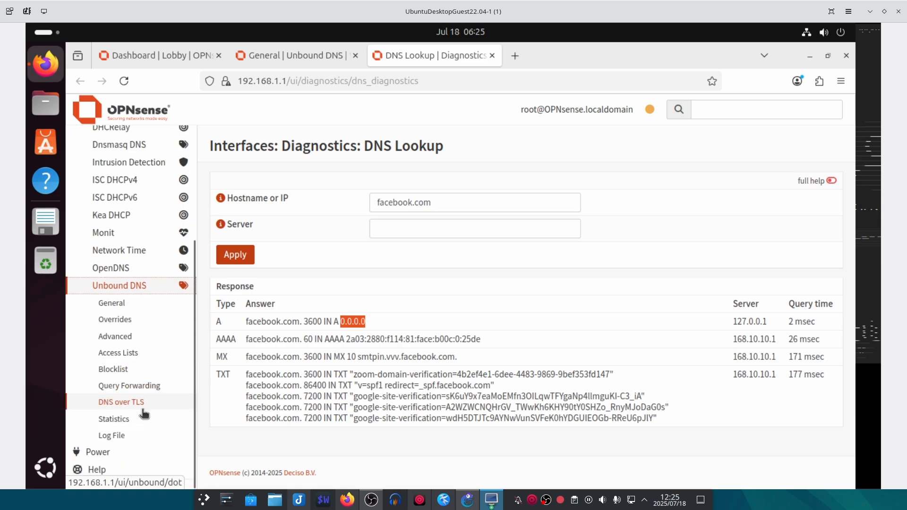
{"action": "left_click", "coordinate": [126, 369]}
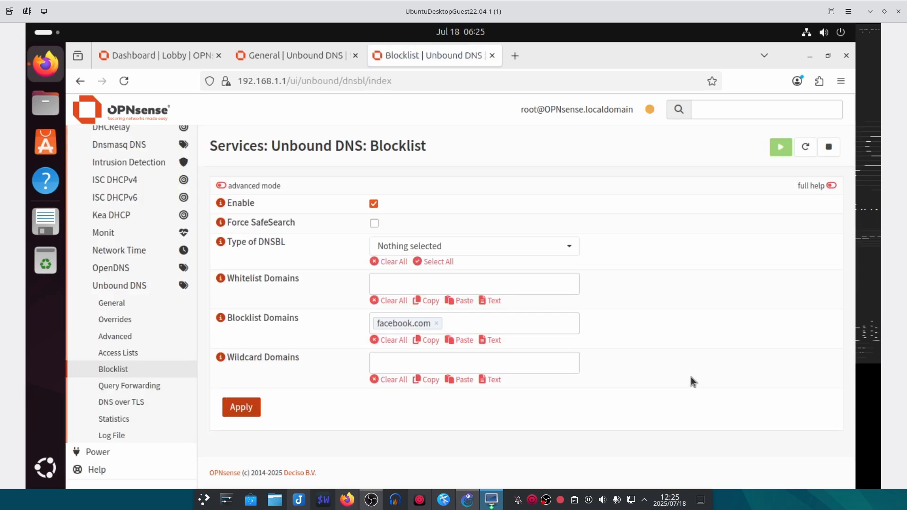
{"action": "left_click", "coordinate": [221, 318]}
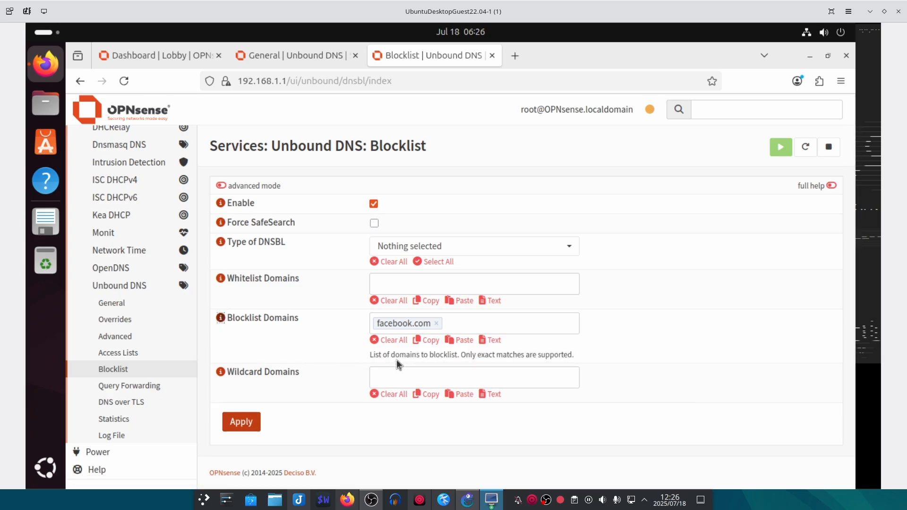
- Remove facebook.com from Blocklist Domains and add it under Wildcard Domains instead
{"action": "left_click", "coordinate": [435, 323]}
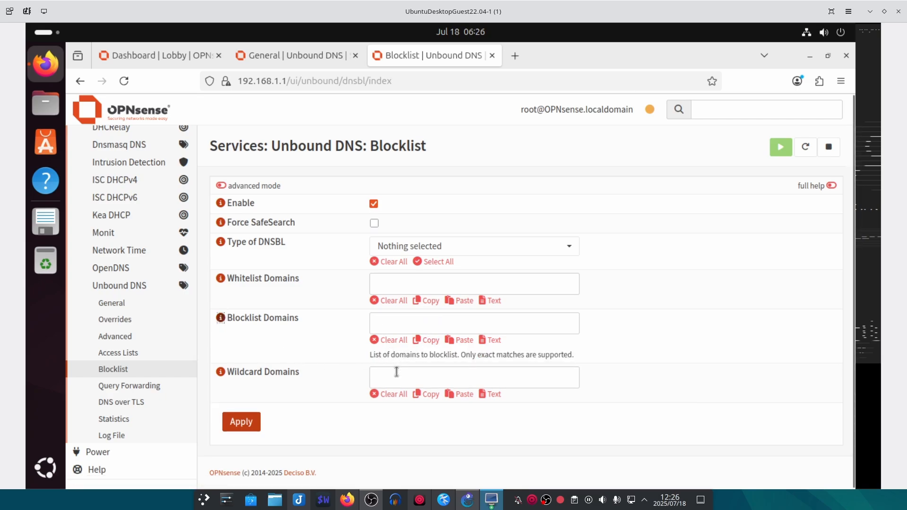
{"action": "left_click", "coordinate": [397, 373]}
{"action": "type", "text": "facebook.com"}
{"action": "key", "text": "Tab"}
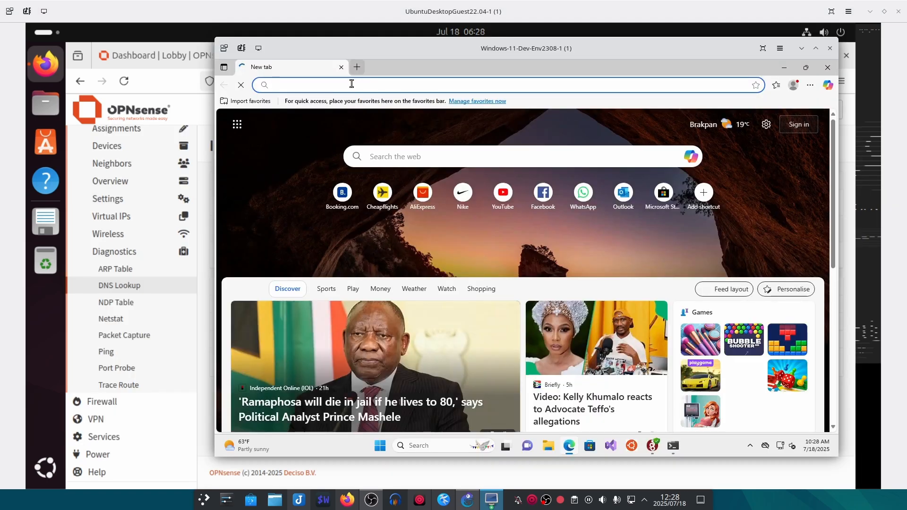
- Reload facebook.com in Edge to confirm the wildcard block stops it, then return to OPNsense
{"action": "left_click", "coordinate": [352, 84]}
{"action": "type", "text": "book.com"}
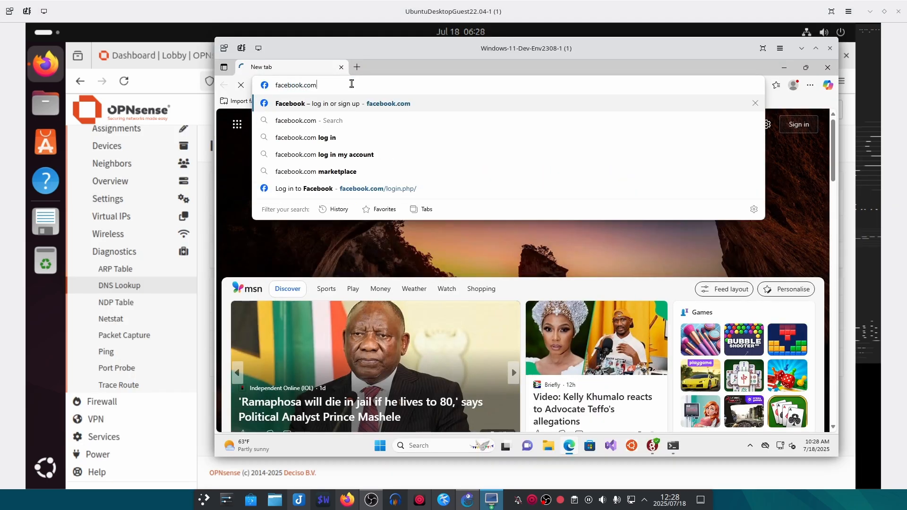
{"action": "key", "text": "Return"}
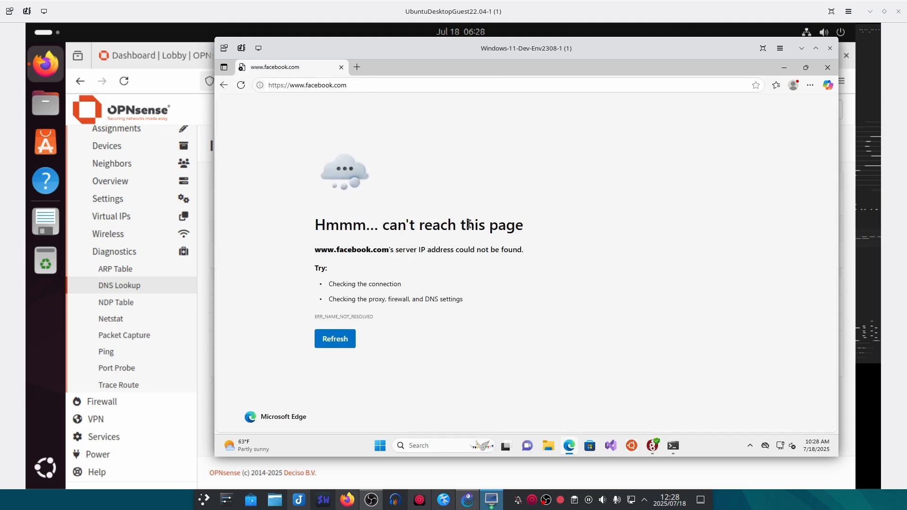
{"action": "left_click", "coordinate": [206, 258]}
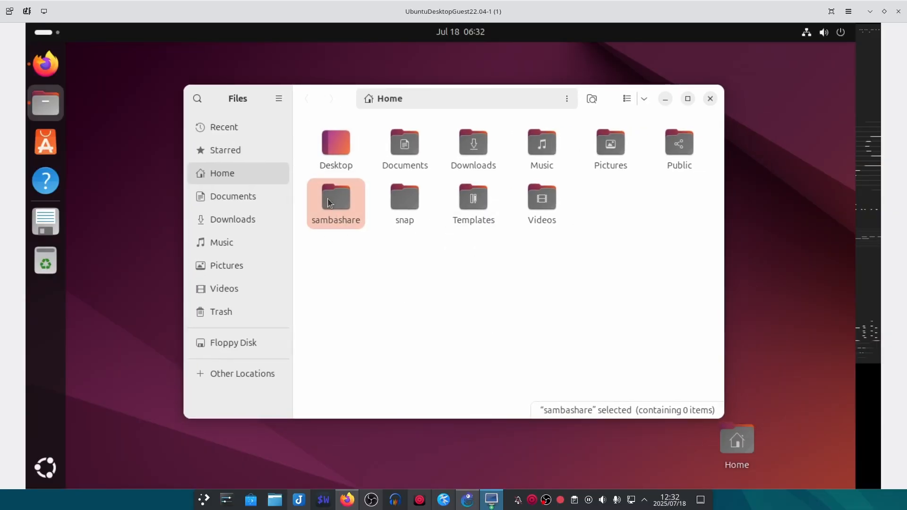
- Open the empty sambashare folder in Files, then close Firefox's Port Forward and DNS Lookup tabs
{"action": "double_click", "coordinate": [328, 198]}
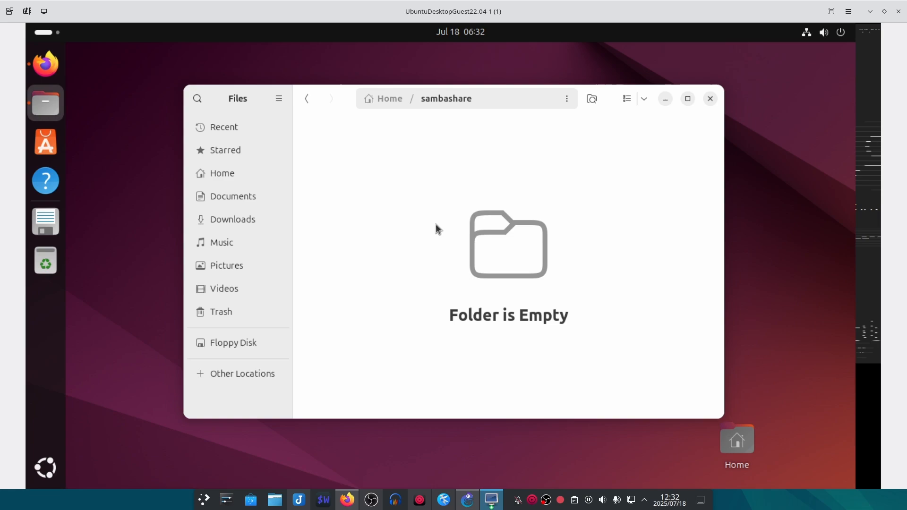
{"action": "left_click", "coordinate": [47, 61]}
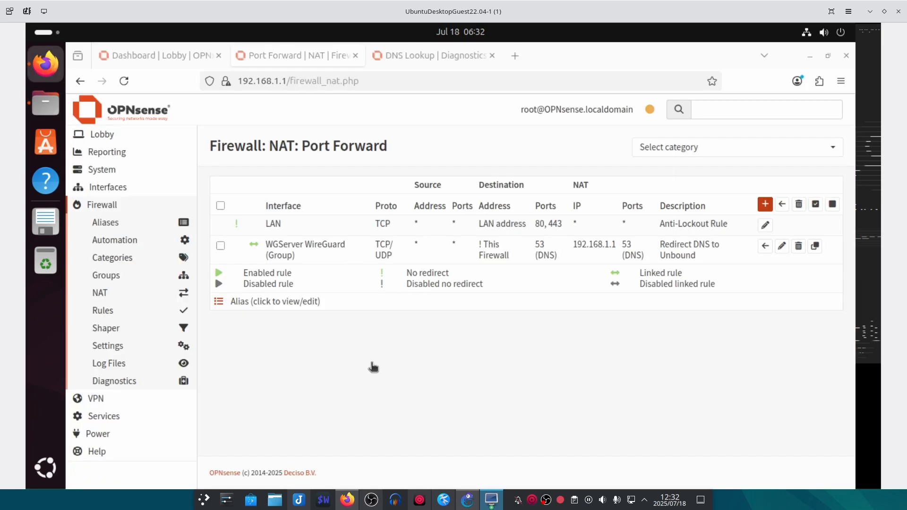
{"action": "left_click", "coordinate": [355, 56]}
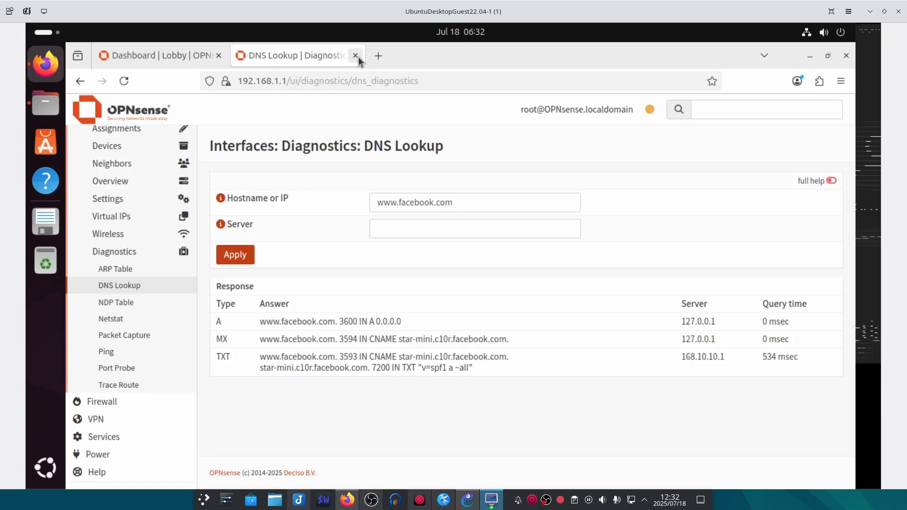
{"action": "left_click", "coordinate": [355, 55]}
{"action": "scroll", "coordinate": [121, 296], "scroll_direction": "down", "scroll_amount": 2}
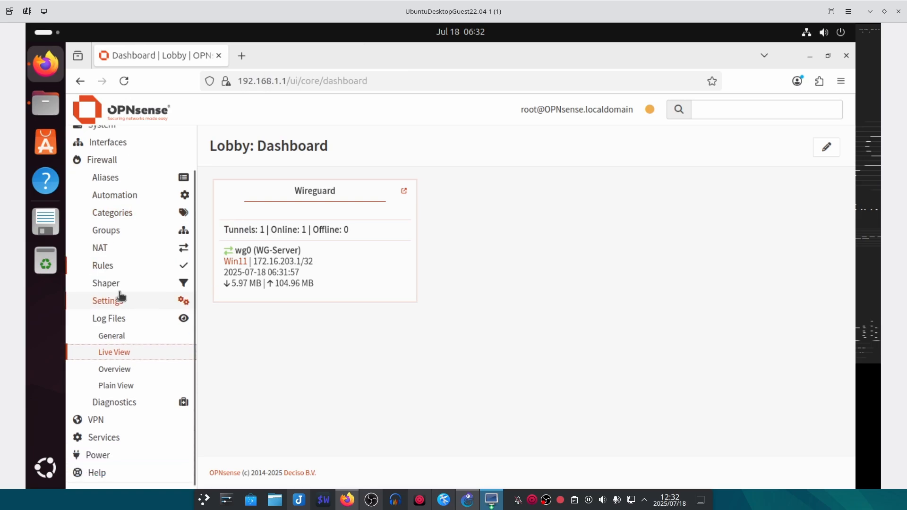
- Navigate to Services > Unbound DNS > Overrides, which lists no host overrides yet
{"action": "left_click", "coordinate": [126, 434]}
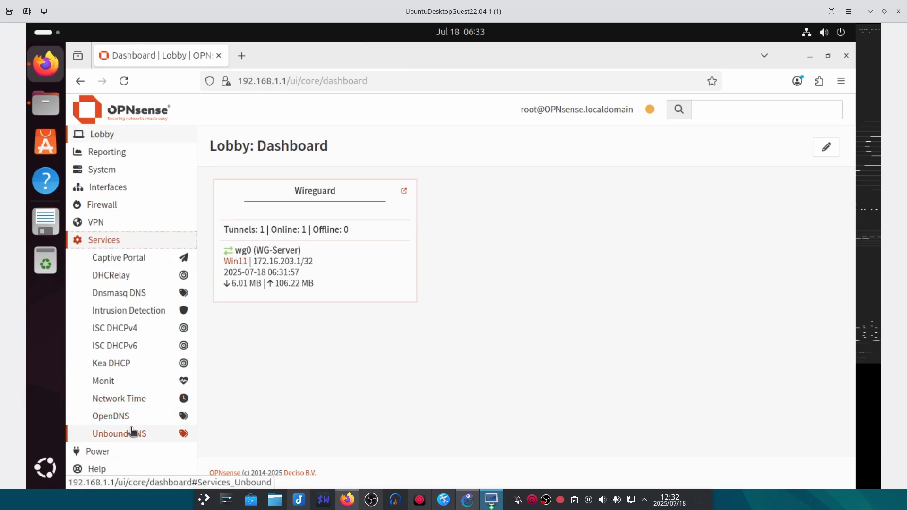
{"action": "scroll", "coordinate": [118, 373], "scroll_direction": "down", "scroll_amount": 3}
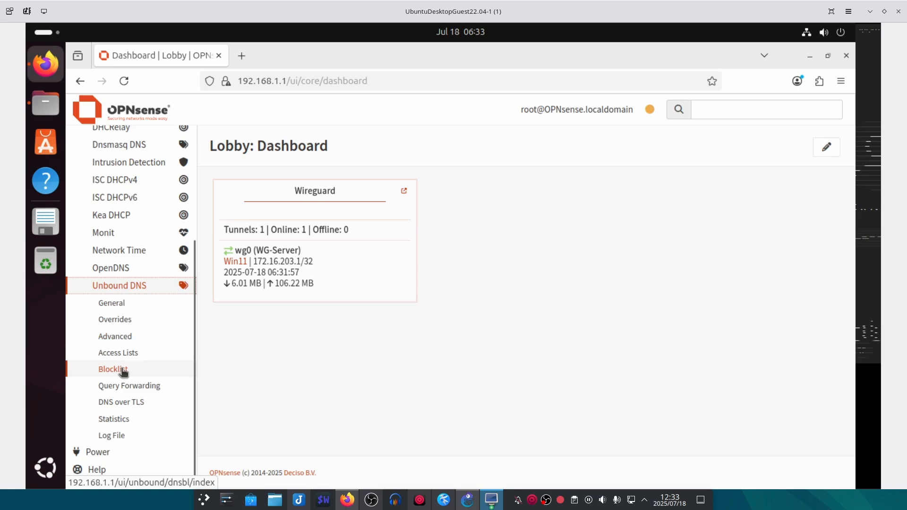
{"action": "left_click", "coordinate": [118, 320]}
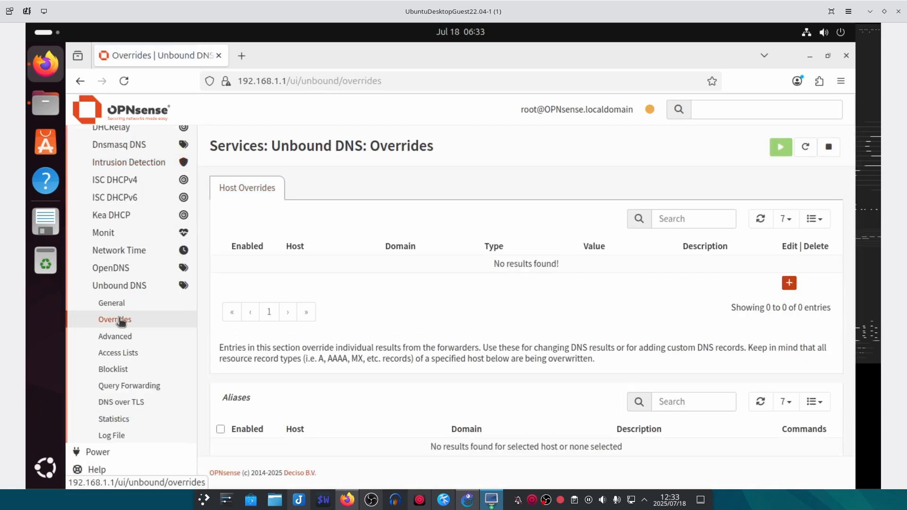
{"action": "left_click", "coordinate": [802, 36]}
{"action": "left_click", "coordinate": [715, 127]}
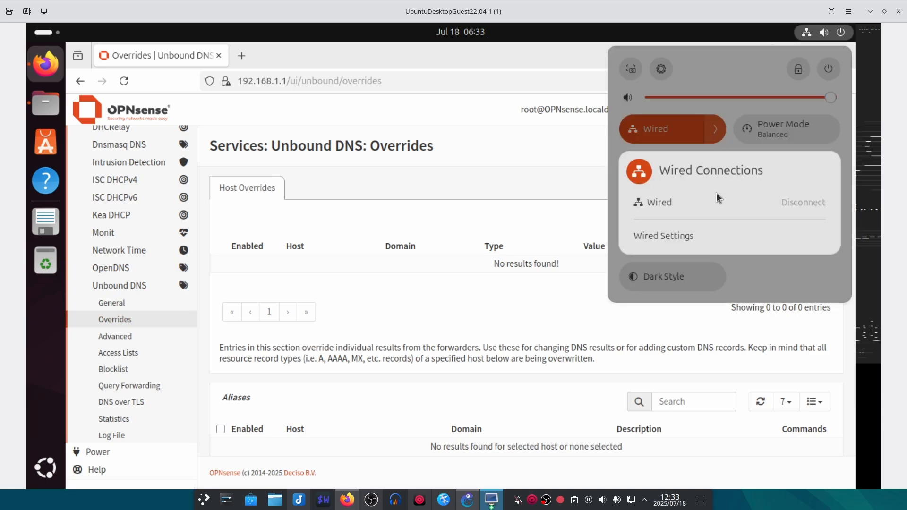
{"action": "left_click", "coordinate": [686, 234]}
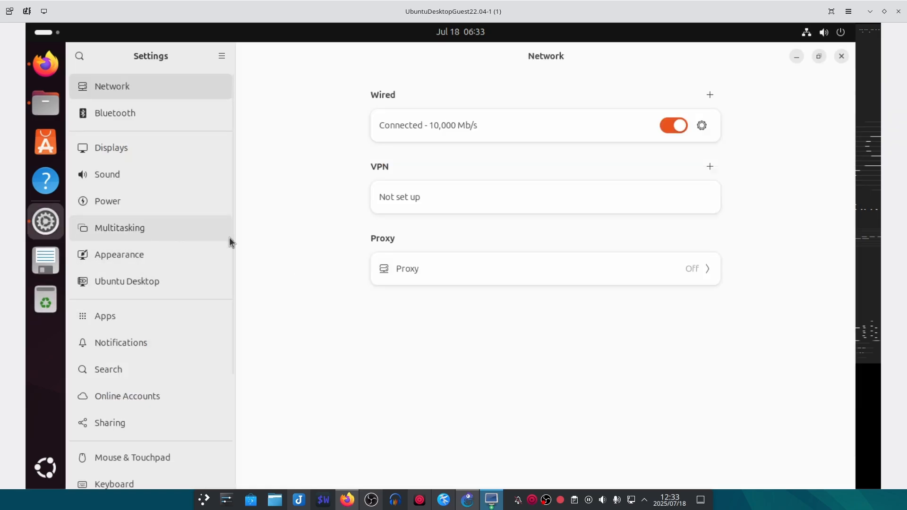
{"action": "left_click", "coordinate": [702, 127]}
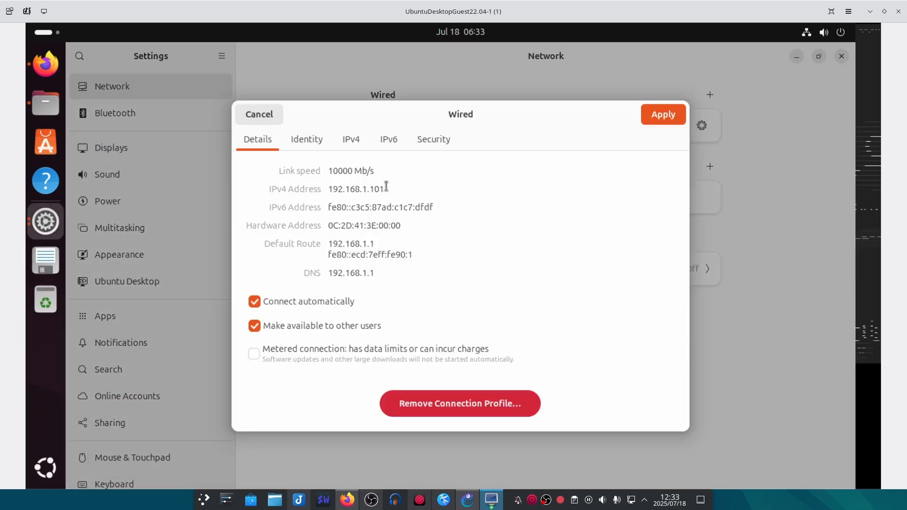
{"action": "left_click_drag", "start_coordinate": [380, 189], "coordinate": [346, 189]}
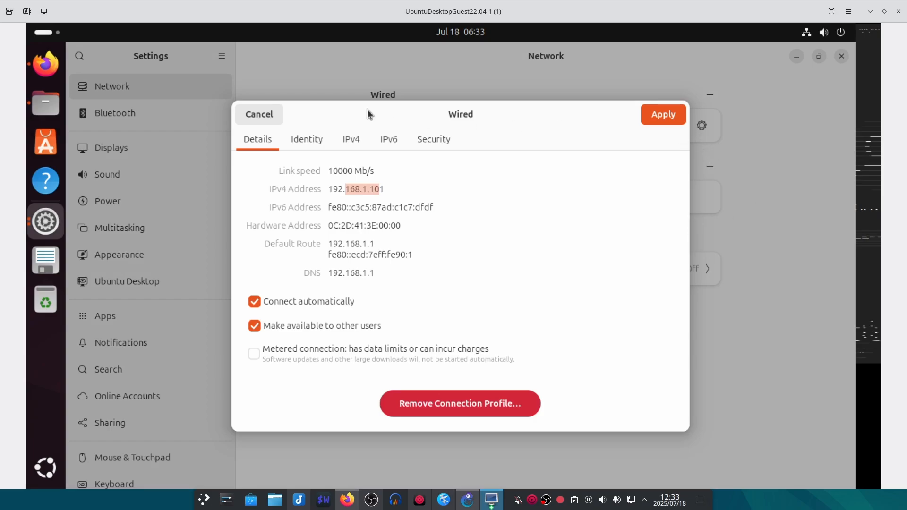
{"action": "left_click", "coordinate": [274, 115]}
{"action": "left_click", "coordinate": [842, 57]}
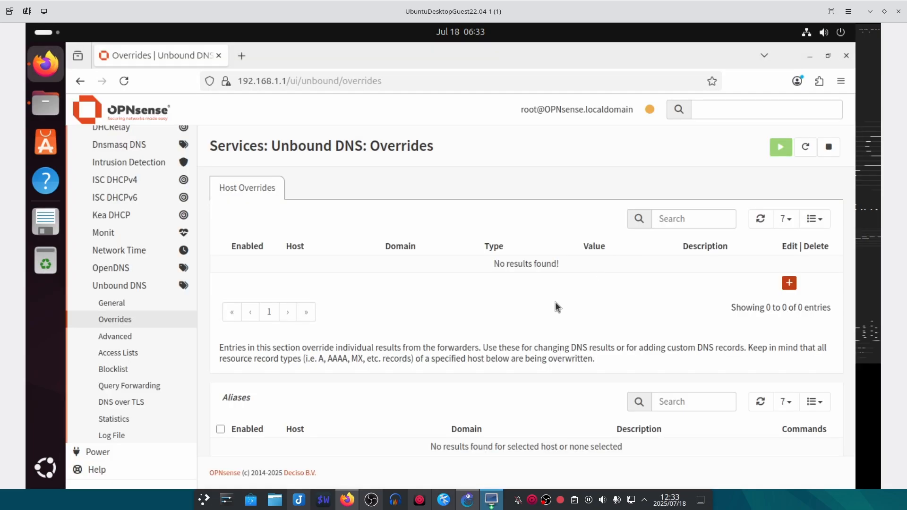
- Add a host override myserver.yayness → 192.168.1.101 with description 'Ubuntu share' and save it
{"action": "left_click", "coordinate": [793, 284]}
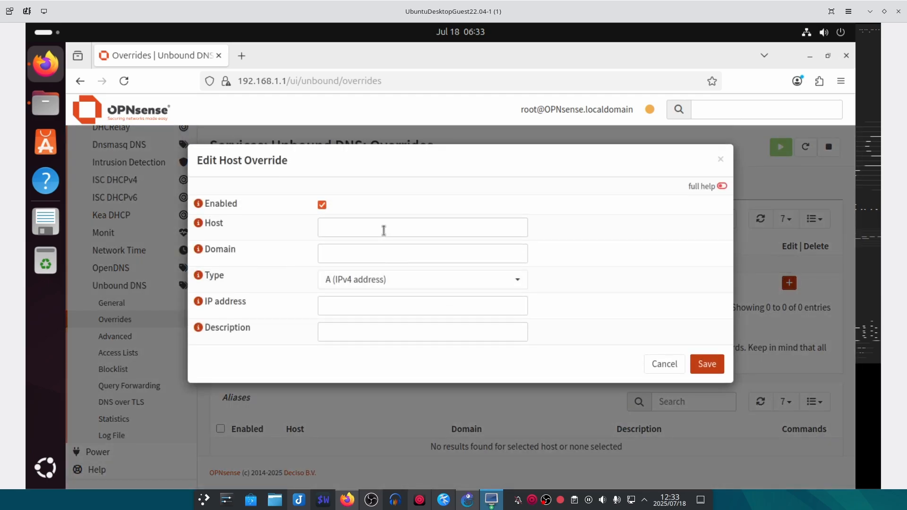
{"action": "left_click", "coordinate": [384, 230]}
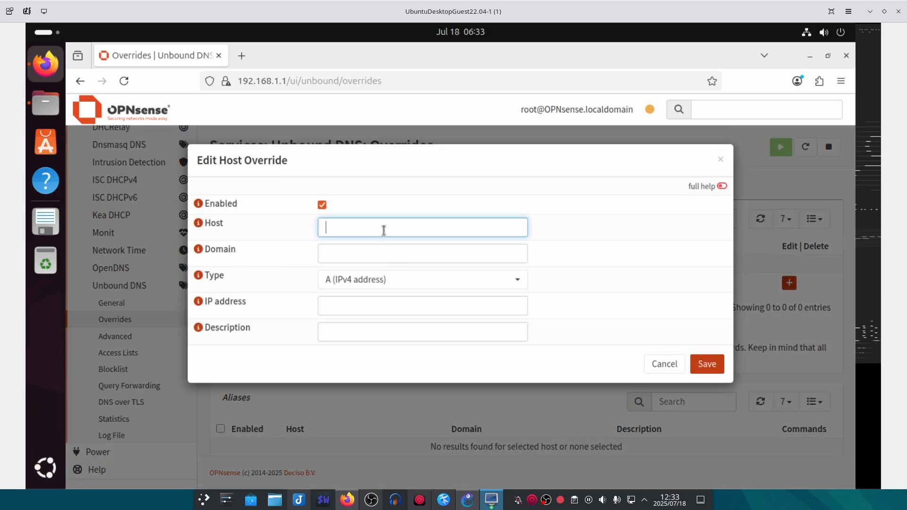
{"action": "left_click", "coordinate": [338, 310]}
{"action": "type", "text": "192.16"}
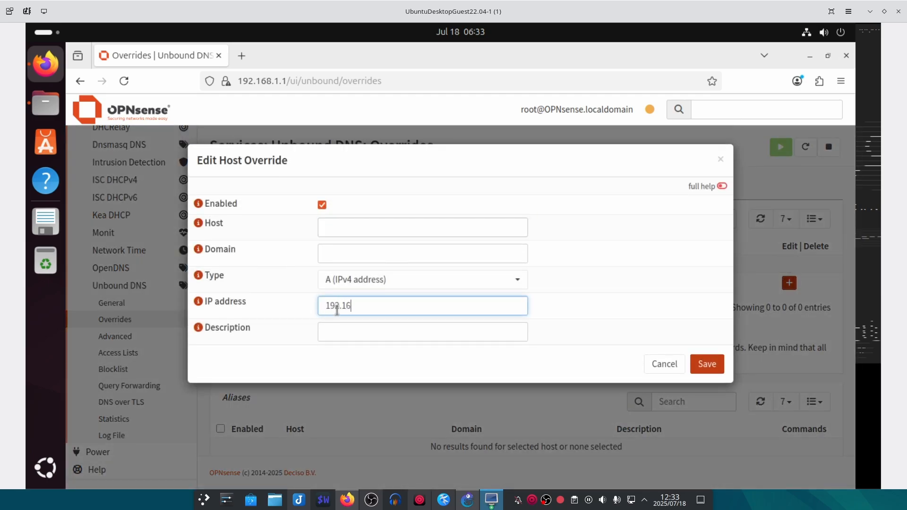
{"action": "type", "text": "8.1.101"}
{"action": "left_click", "coordinate": [329, 230]}
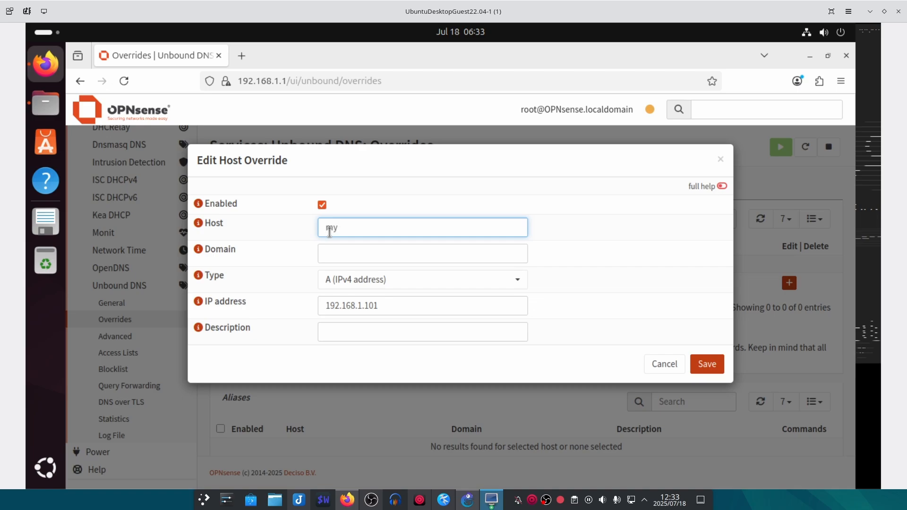
{"action": "type", "text": "myserver"}
{"action": "left_click", "coordinate": [334, 254]}
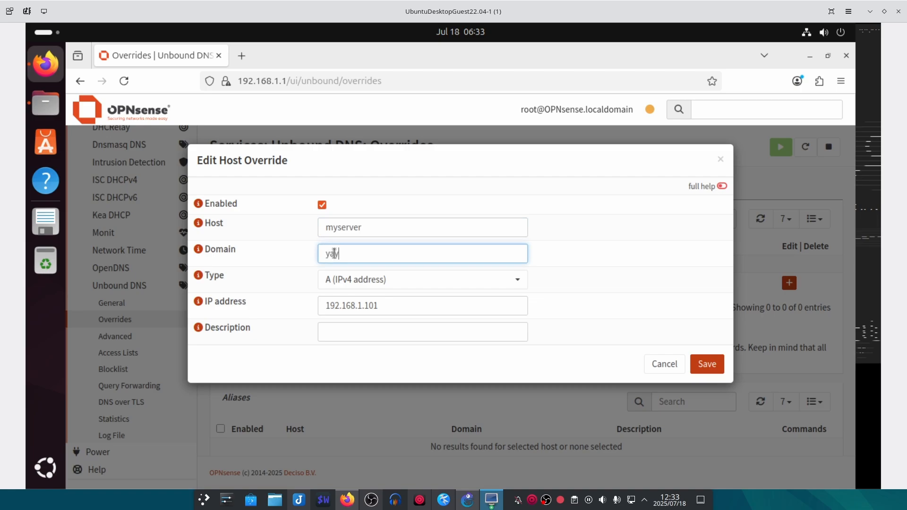
{"action": "type", "text": "yava"}
{"action": "key", "text": "BackSpace"}
{"action": "key", "text": "BackSpace"}
{"action": "type", "text": "ynes"}
{"action": "left_click", "coordinate": [326, 334]}
{"action": "type", "text": "Ubuntu share"}
{"action": "key", "text": "Return"}
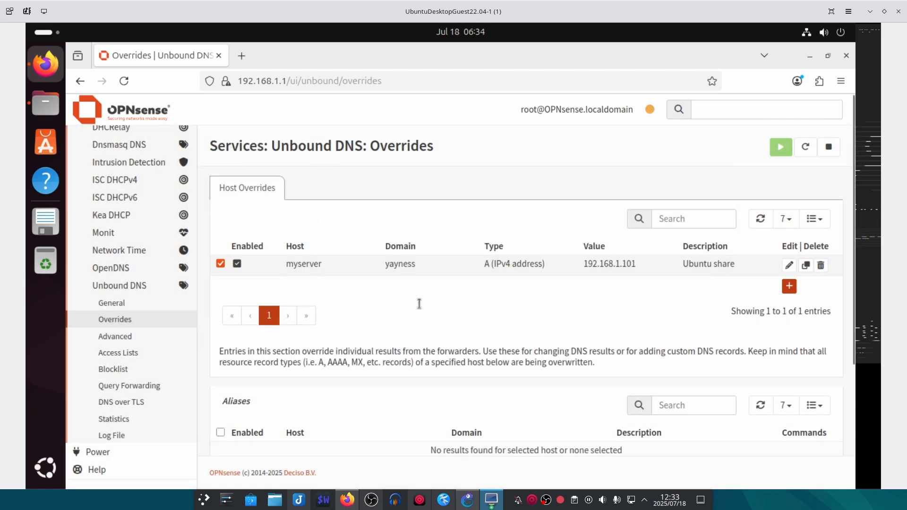
- Apply the override changes, then apply the Unbound DNS General settings
{"action": "scroll", "coordinate": [419, 304], "scroll_direction": "down", "scroll_amount": 3}
{"action": "left_click", "coordinate": [235, 422]}
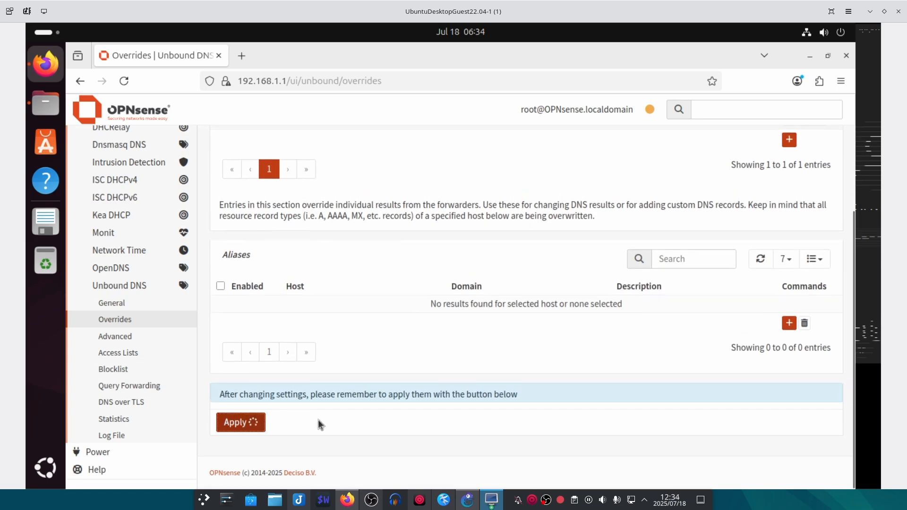
{"action": "scroll", "coordinate": [344, 396], "scroll_direction": "up", "scroll_amount": 3}
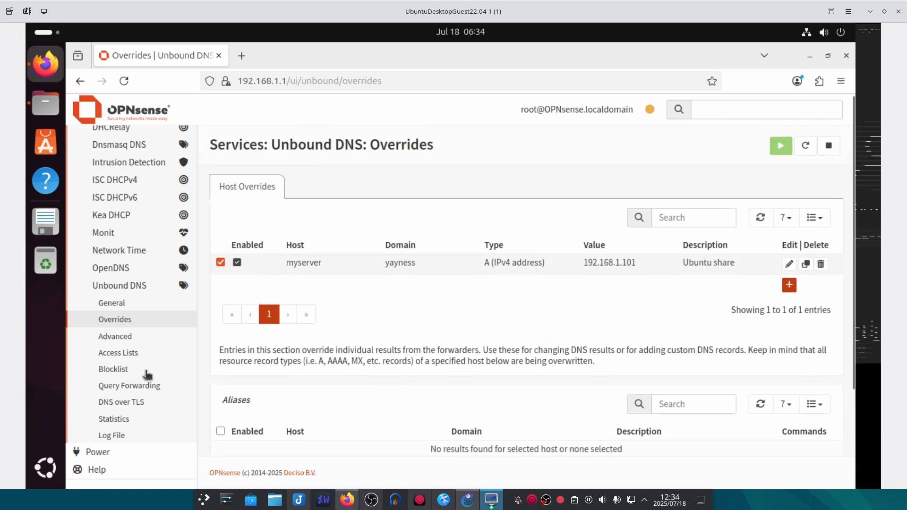
{"action": "left_click", "coordinate": [131, 308]}
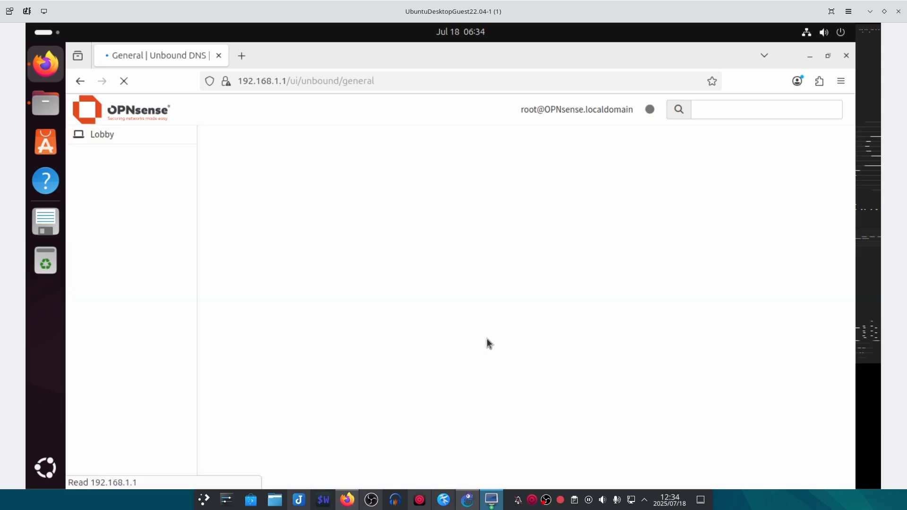
{"action": "left_click", "coordinate": [237, 425]}
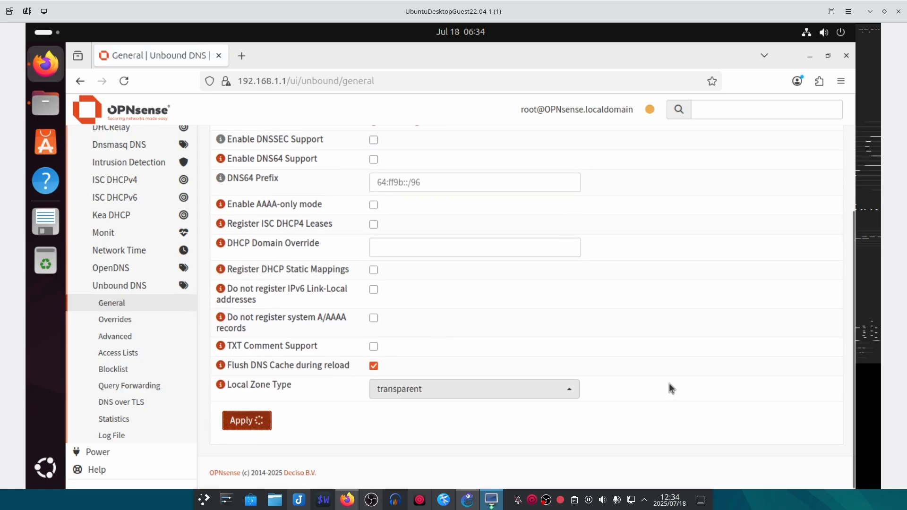
{"action": "scroll", "coordinate": [657, 380], "scroll_direction": "up", "scroll_amount": 3}
{"action": "scroll", "coordinate": [499, 310], "scroll_direction": "down", "scroll_amount": 3}
{"action": "scroll", "coordinate": [407, 399], "scroll_direction": "up", "scroll_amount": 3}
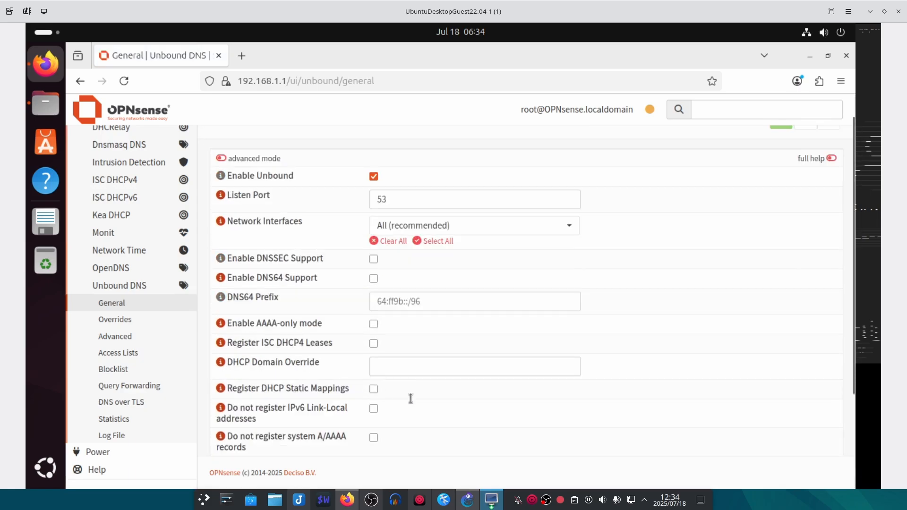
{"action": "left_click", "coordinate": [492, 500]}
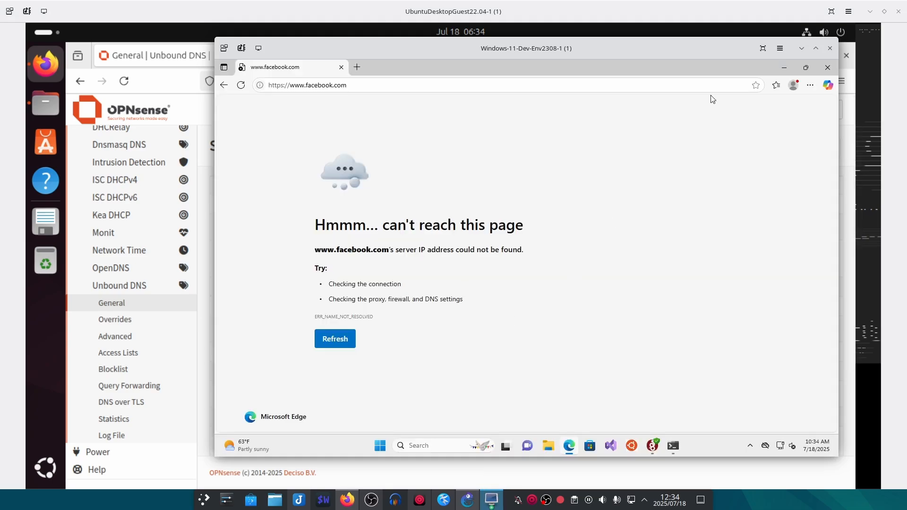
- Close Edge and ping myserver.yayness, getting replies from 192.168.1.101, then close Command Prompt
{"action": "left_click", "coordinate": [828, 67]}
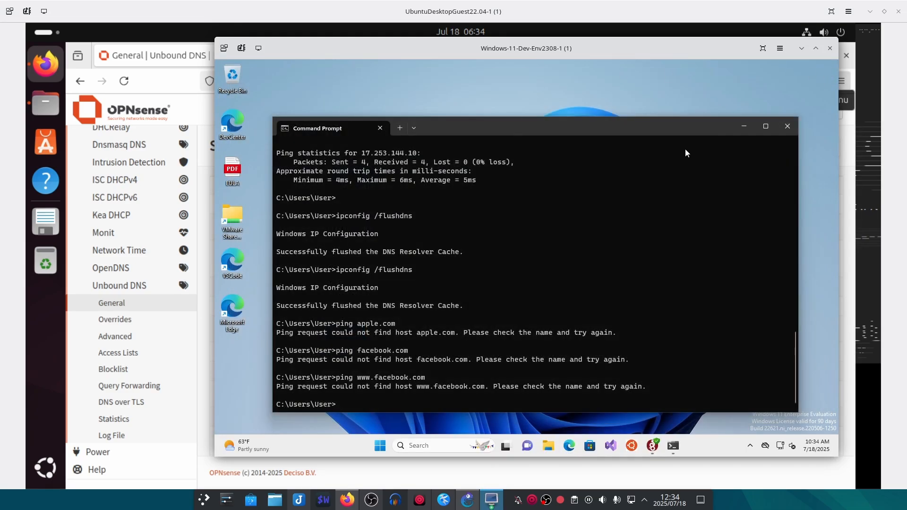
{"action": "left_click", "coordinate": [590, 318]}
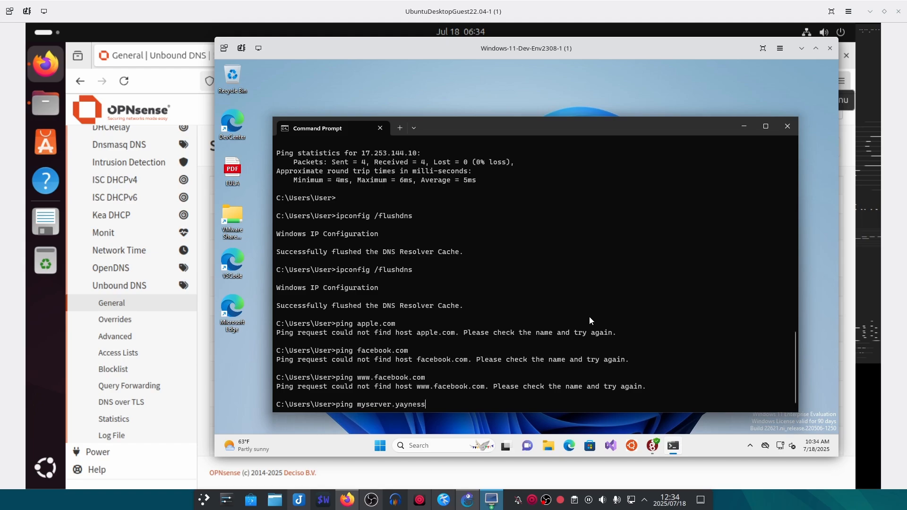
{"action": "key", "text": "Return"}
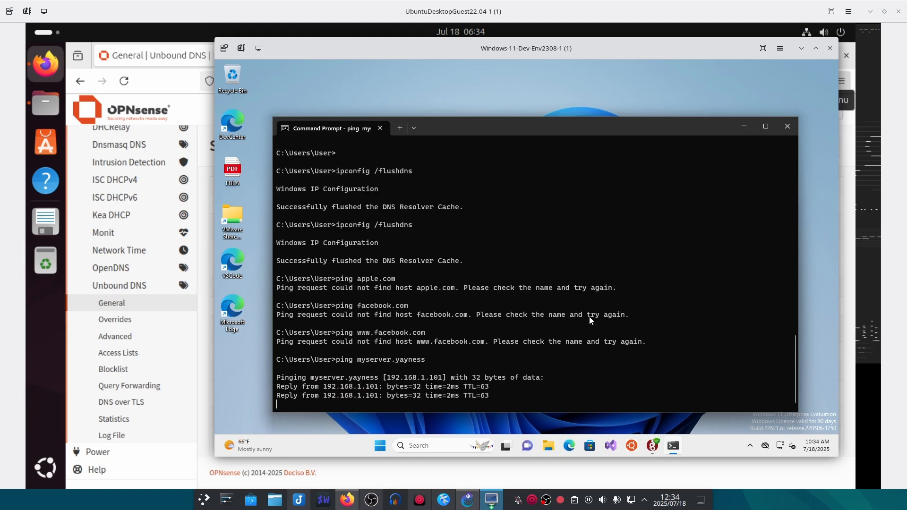
{"action": "key", "text": "ctrl+c"}
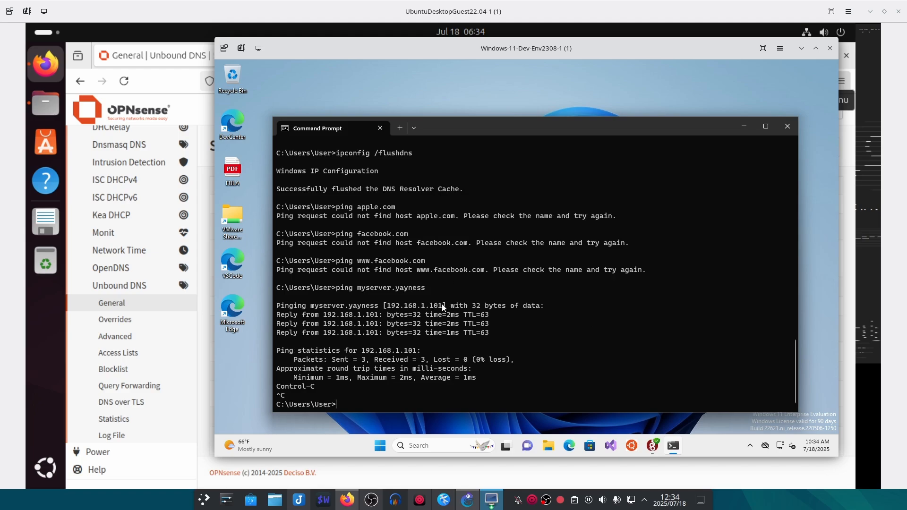
{"action": "left_click_drag", "start_coordinate": [442, 307], "coordinate": [396, 306]}
{"action": "left_click", "coordinate": [786, 129]}
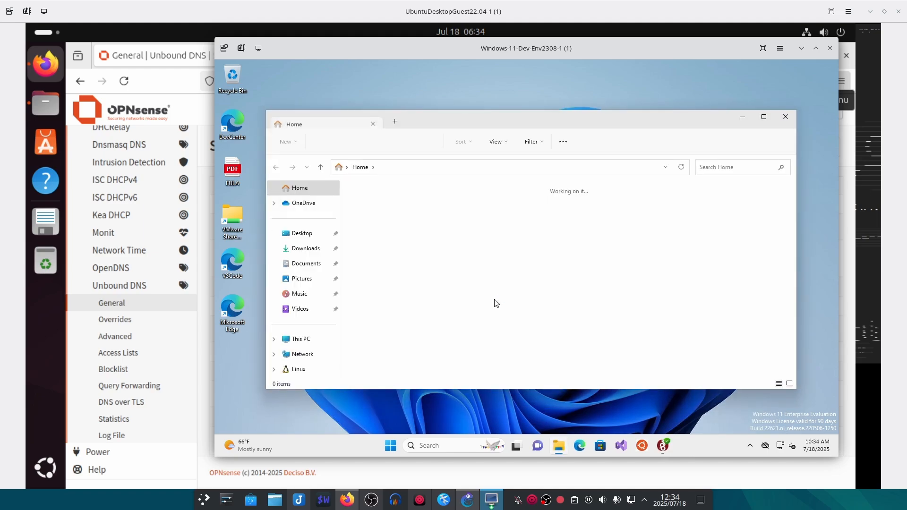
- Deactivate the home-office tunnel and ping myserver.yayness from a new Command Prompt
{"action": "left_click", "coordinate": [396, 166]}
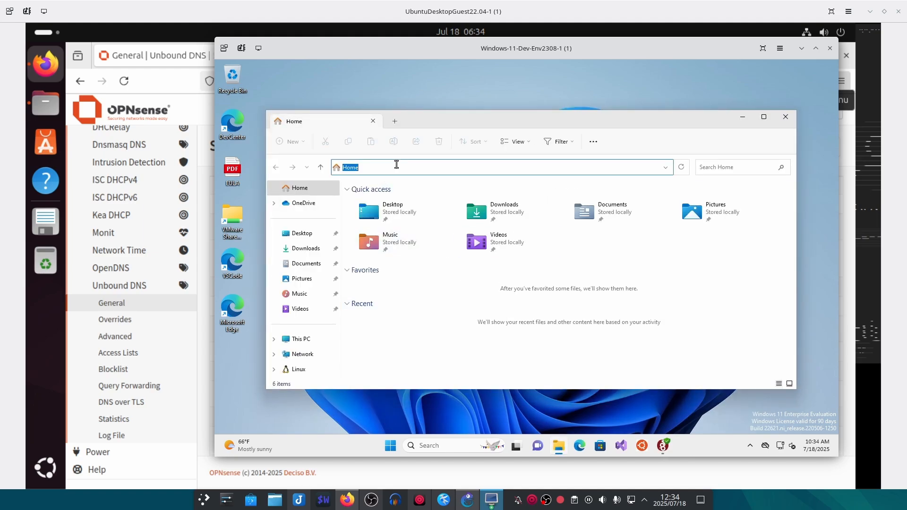
{"action": "left_click", "coordinate": [664, 446]}
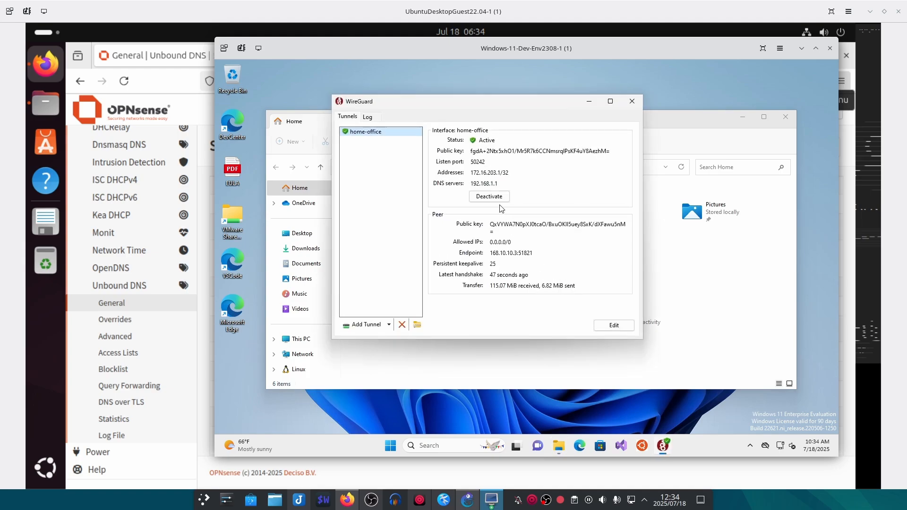
{"action": "left_click", "coordinate": [500, 198]}
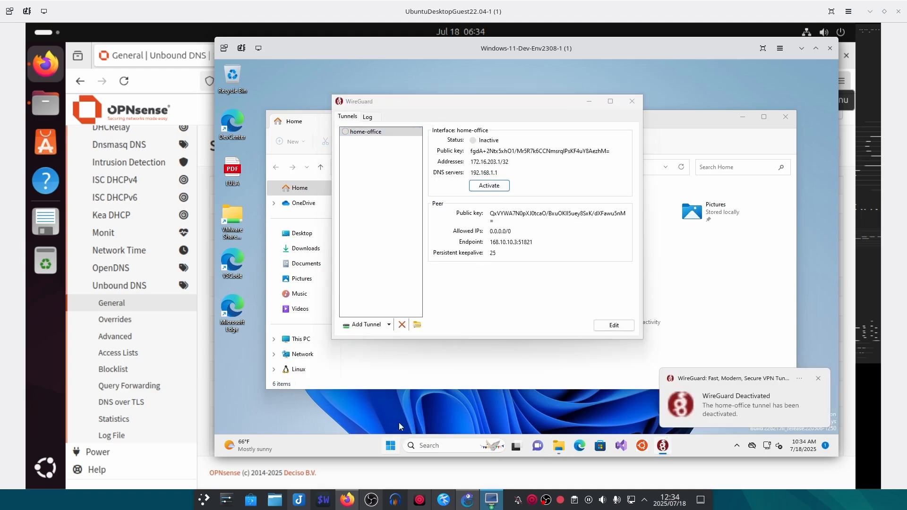
{"action": "key", "text": "super"}
{"action": "type", "text": "cmd"}
{"action": "key", "text": "Return"}
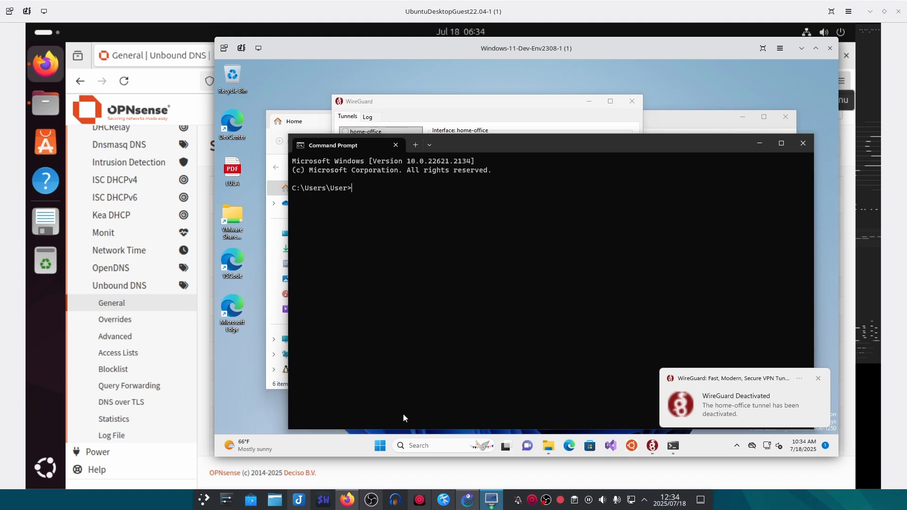
{"action": "type", "text": "ping myserver.yayn"}
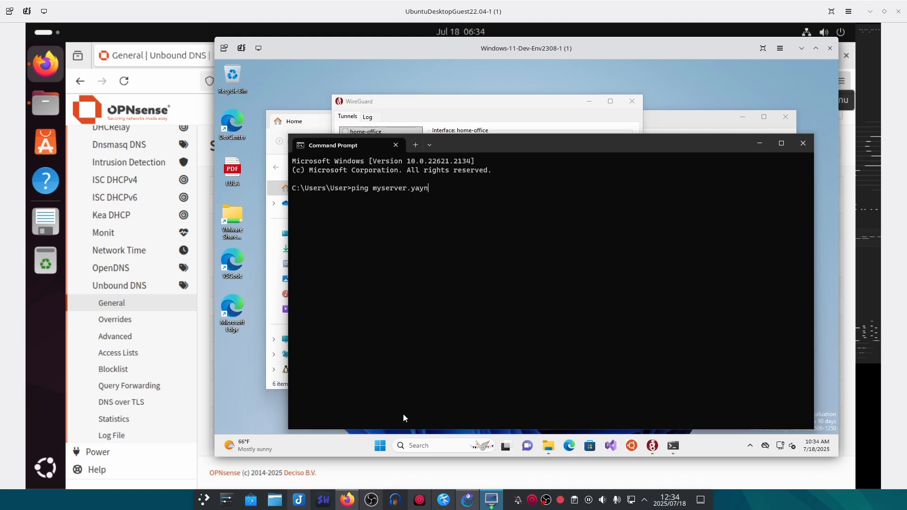
{"action": "type", "text": "ess"}
{"action": "key", "text": "Return"}
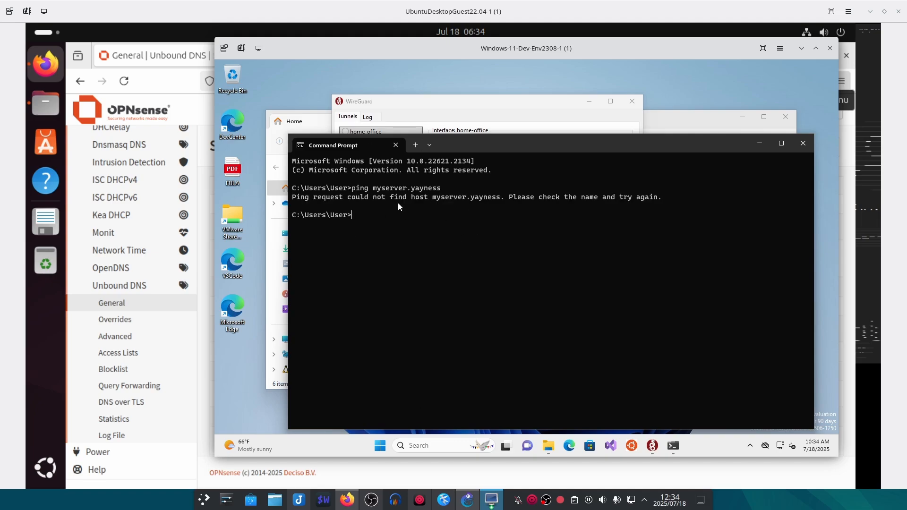
- Reactivate the home-office tunnel, rerun the myserver.yayness ping, then close Command Prompt
{"action": "left_click", "coordinate": [490, 104]}
{"action": "left_click", "coordinate": [504, 184]}
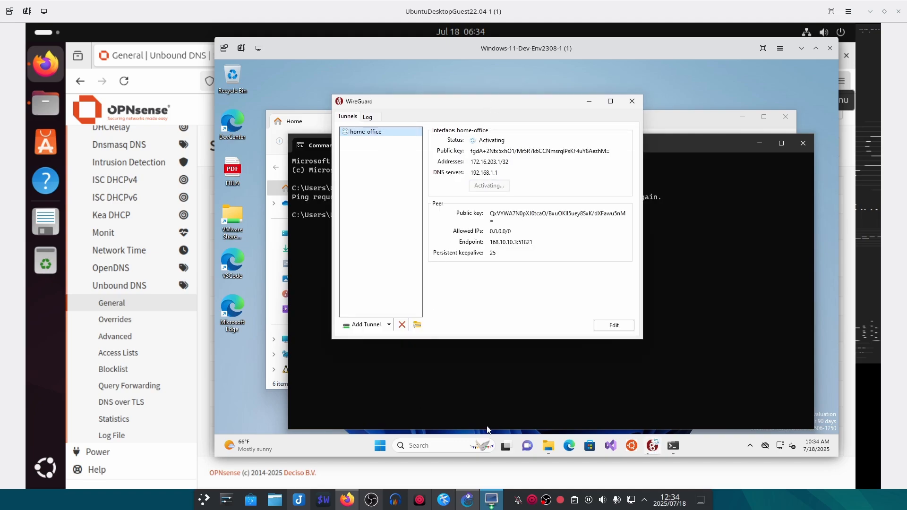
{"action": "left_click", "coordinate": [477, 352]}
{"action": "key", "text": "Up"}
{"action": "key", "text": "Return"}
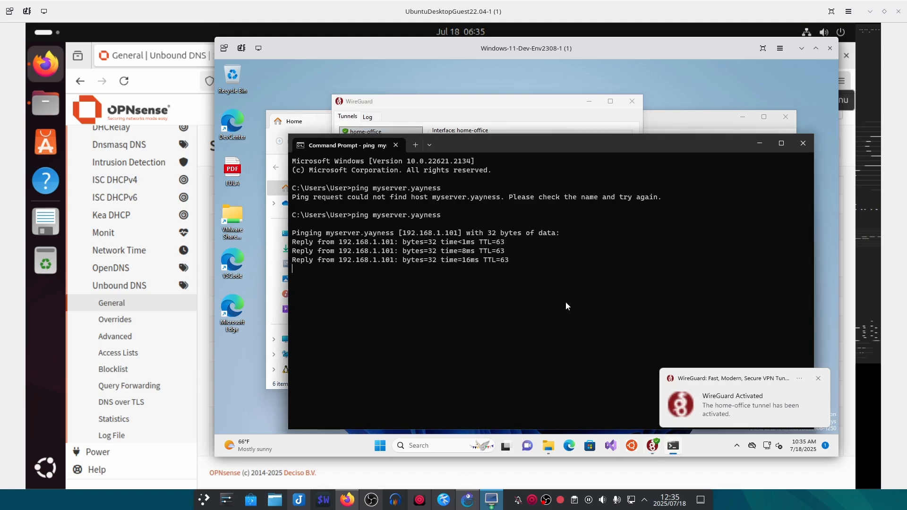
{"action": "key", "text": "ctrl+c"}
{"action": "left_click", "coordinate": [804, 143]}
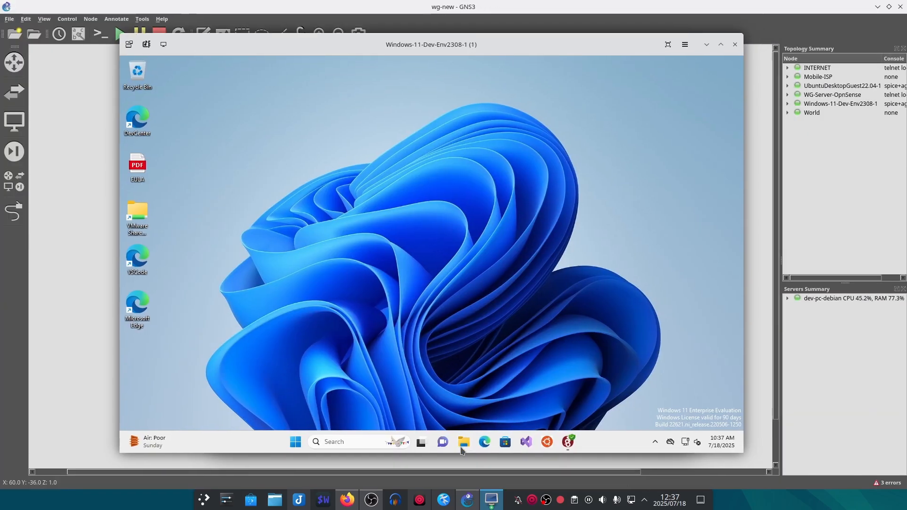
- Browse to \\myserver.yayness in a new File Explorer window
{"action": "left_click", "coordinate": [463, 444]}
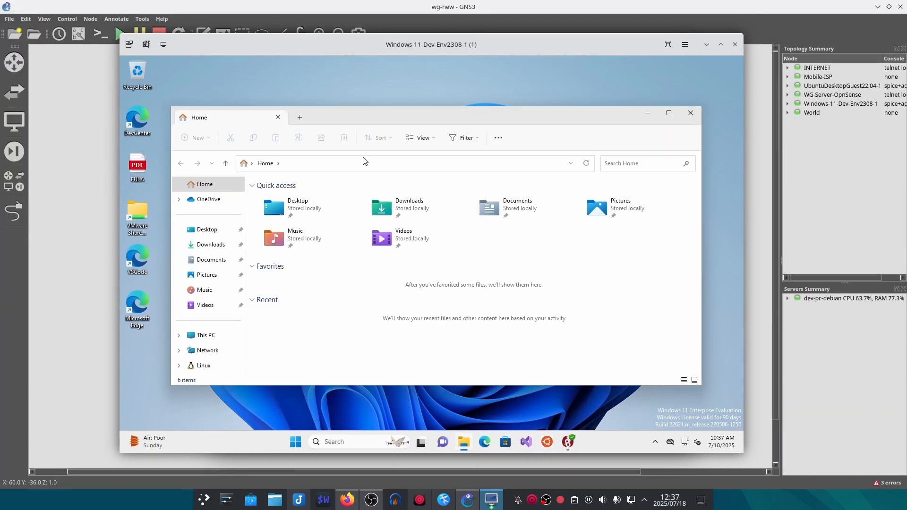
{"action": "left_click", "coordinate": [365, 163]}
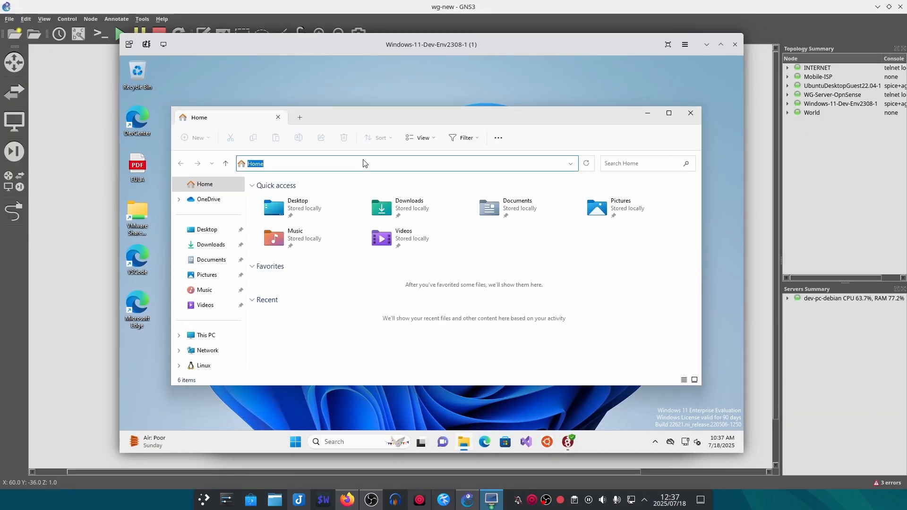
{"action": "type", "text": "\\\\myserver."}
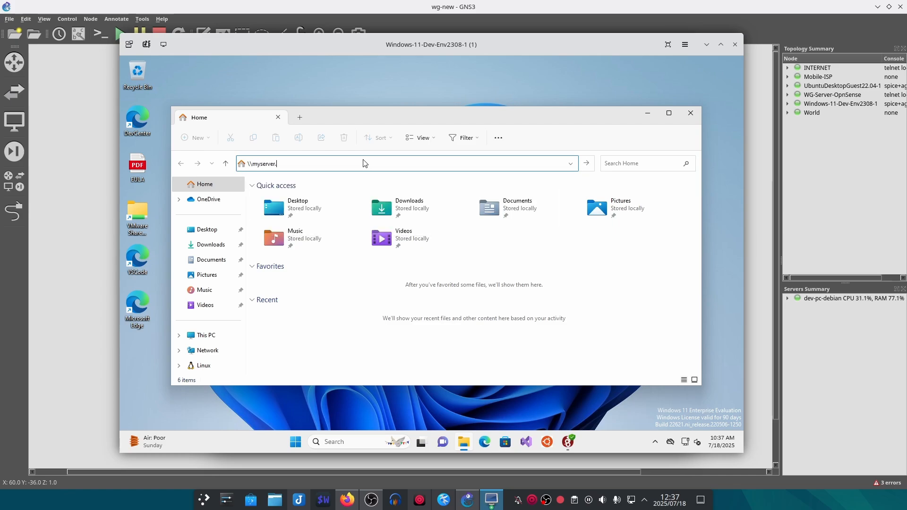
{"action": "type", "text": "yayness"}
{"action": "key", "text": "Return"}
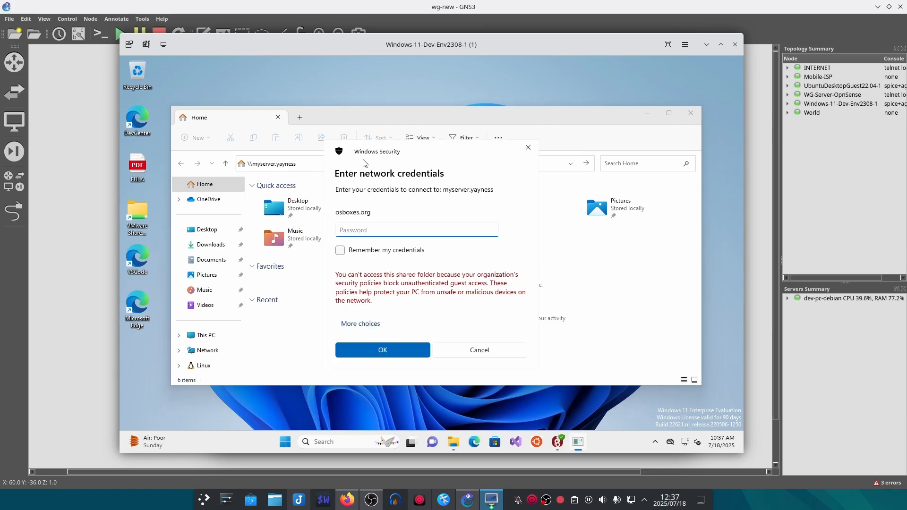
- Sign in to the share using a different account's username and password
{"action": "left_click", "coordinate": [364, 327]}
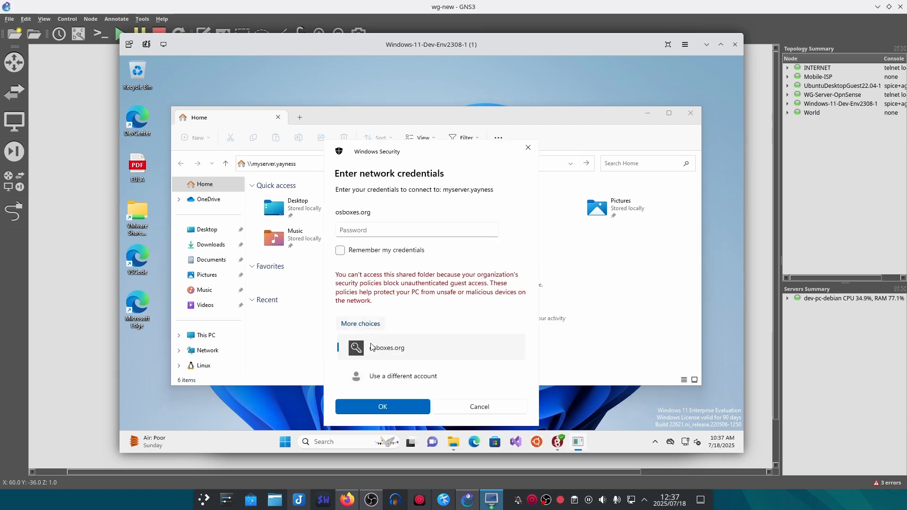
{"action": "left_click", "coordinate": [385, 378]}
{"action": "type", "text": "osboxes"}
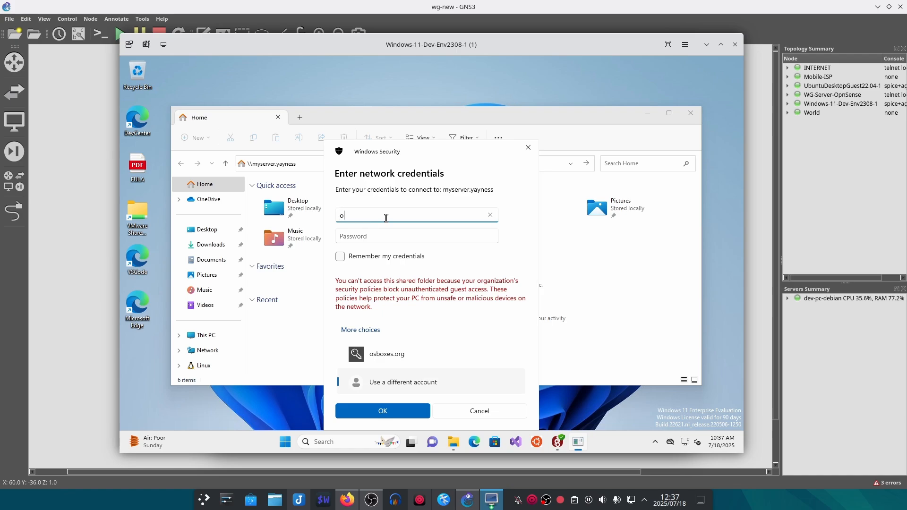
{"action": "key", "text": "Tab"}
{"action": "type", "text": "osboxes.or"}
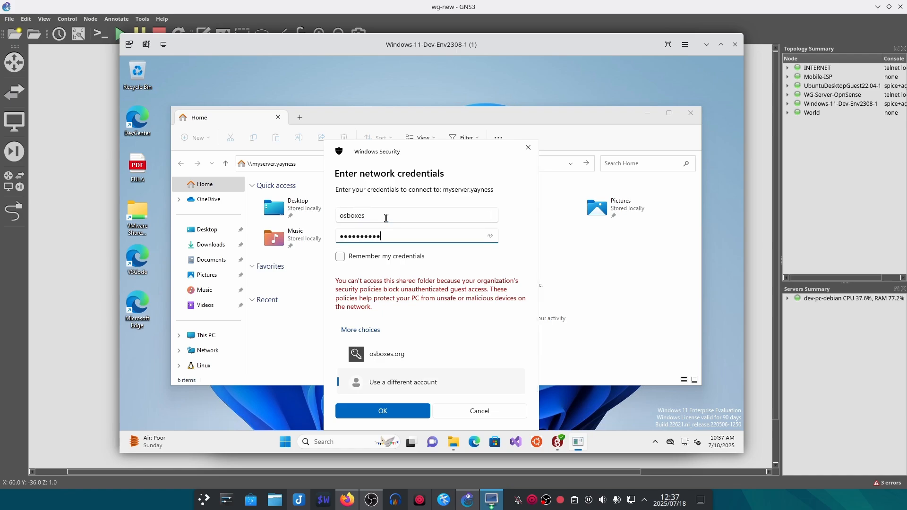
{"action": "type", "text": "g"}
{"action": "left_click", "coordinate": [394, 413]}
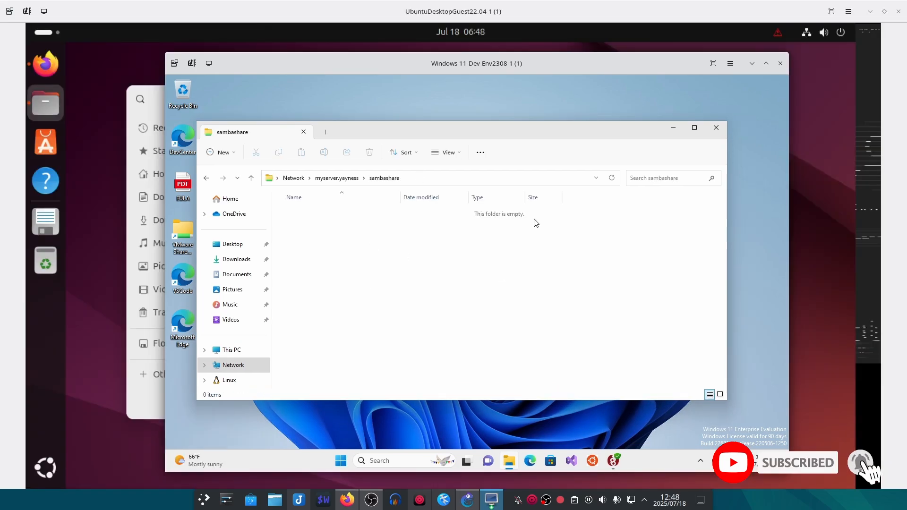
- Open sambashare and create a new text document named yay
{"action": "right_click", "coordinate": [373, 253]}
{"action": "left_click", "coordinate": [334, 265]}
{"action": "right_click", "coordinate": [336, 262]}
{"action": "mouse_move", "coordinate": [374, 320]}
{"action": "left_click", "coordinate": [493, 367]}
{"action": "type", "text": "yay"}
{"action": "key", "text": "Return"}
- On the server, write 'Like And Sub' into yay.txt and save, then open yay on Windows
{"action": "left_click", "coordinate": [131, 396]}
{"action": "left_click", "coordinate": [286, 163]}
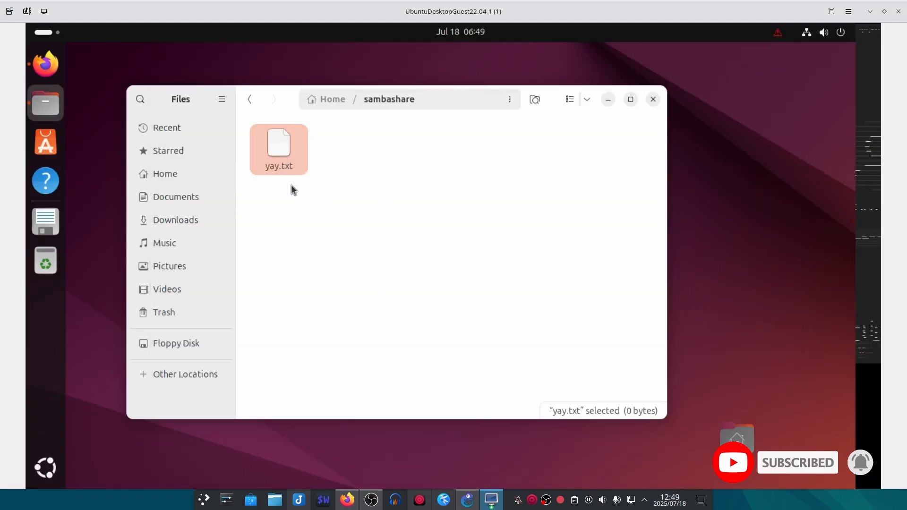
{"action": "key", "text": "Return"}
{"action": "type", "text": "Like And Sub"}
{"action": "key", "text": "ctrl+s"}
{"action": "key", "text": "alt+Tab"}
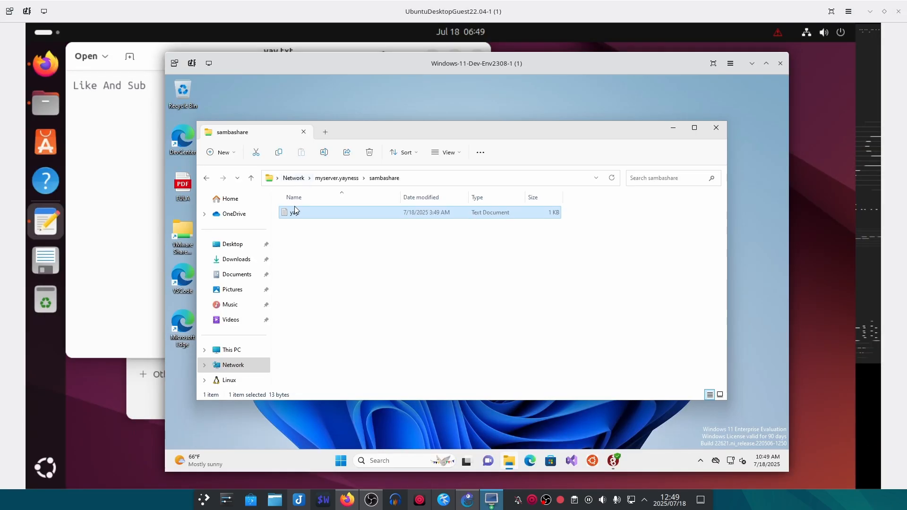
{"action": "double_click", "coordinate": [295, 212]}
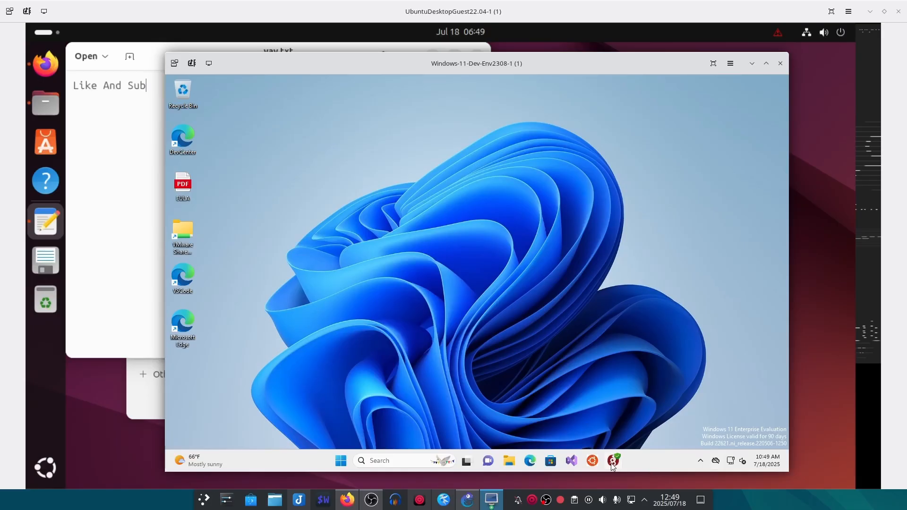
- Change the home-office tunnel's AllowedIPs from 0.0.0.0/0 to 192.168.1.101/32 and save
{"action": "left_click", "coordinate": [613, 460]}
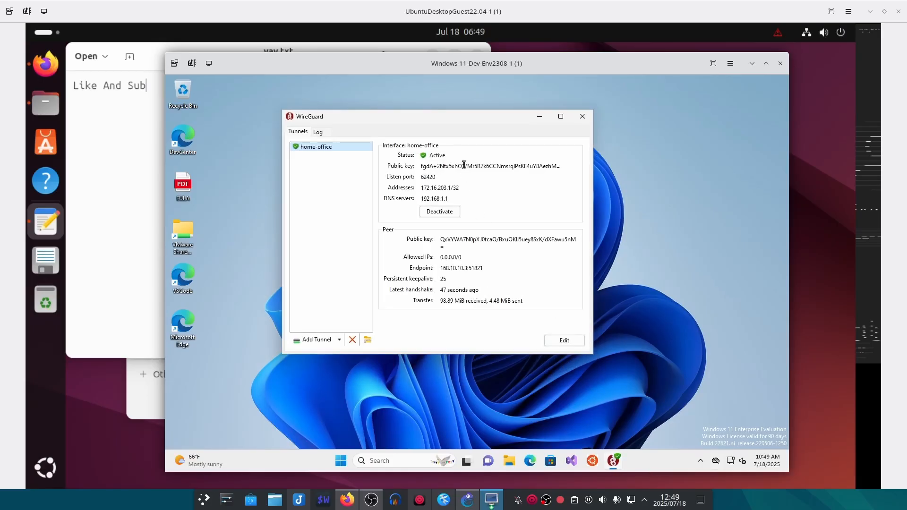
{"action": "left_click_drag", "start_coordinate": [473, 119], "coordinate": [486, 135]}
{"action": "left_click_drag", "start_coordinate": [473, 273], "coordinate": [454, 274]}
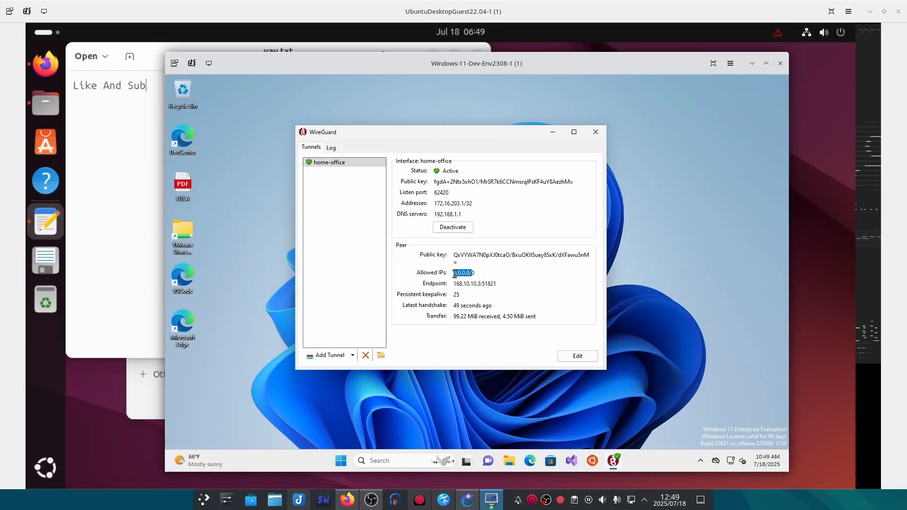
{"action": "left_click", "coordinate": [580, 358]}
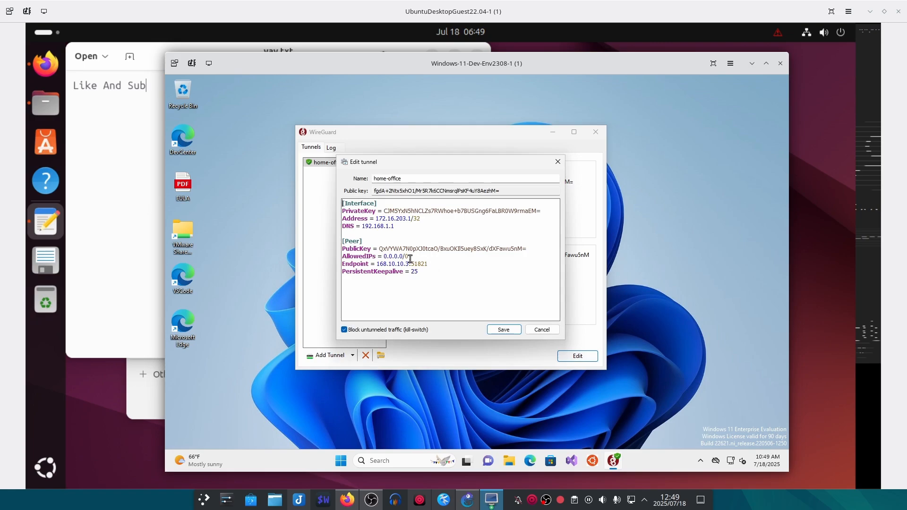
{"action": "left_click_drag", "start_coordinate": [409, 256], "coordinate": [386, 258]}
{"action": "type", "text": "192"}
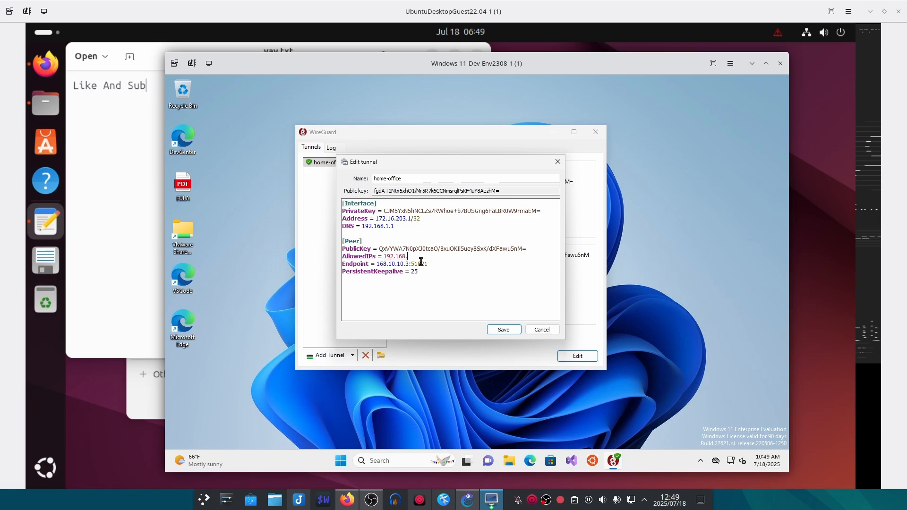
{"action": "type", "text": ".168.1.101/32"}
{"action": "left_click", "coordinate": [422, 264]}
{"action": "left_click_drag", "start_coordinate": [436, 253], "coordinate": [391, 257]}
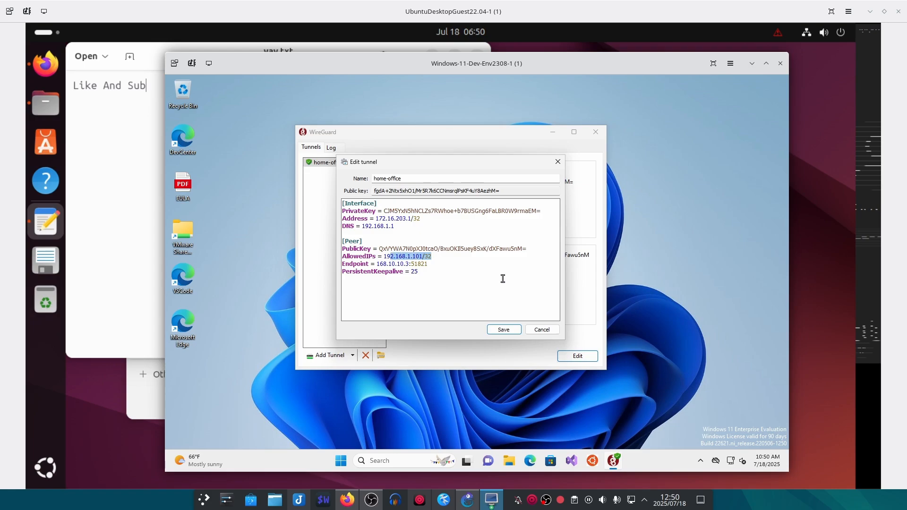
{"action": "left_click", "coordinate": [504, 331]}
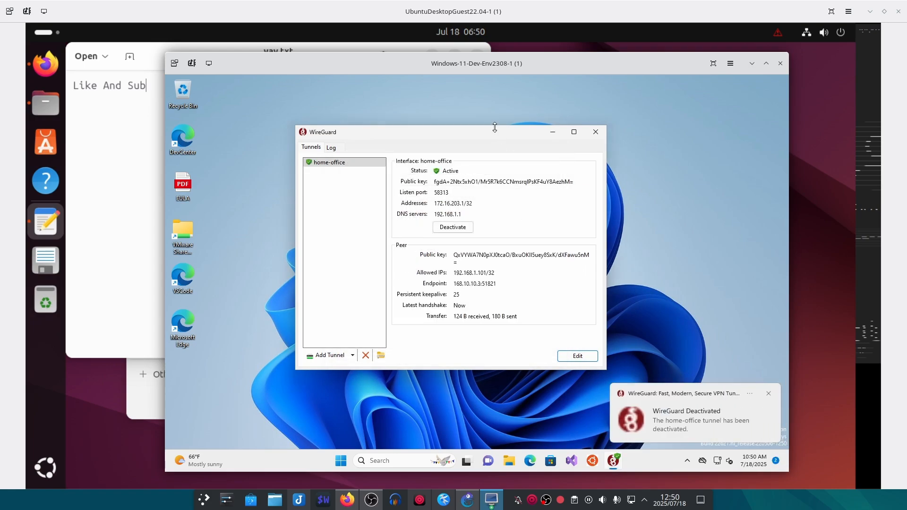
- Launch Command Prompt and ping 192.168.1.101 to confirm it replies through the split tunnel
{"action": "left_click_drag", "start_coordinate": [486, 136], "coordinate": [537, 132]}
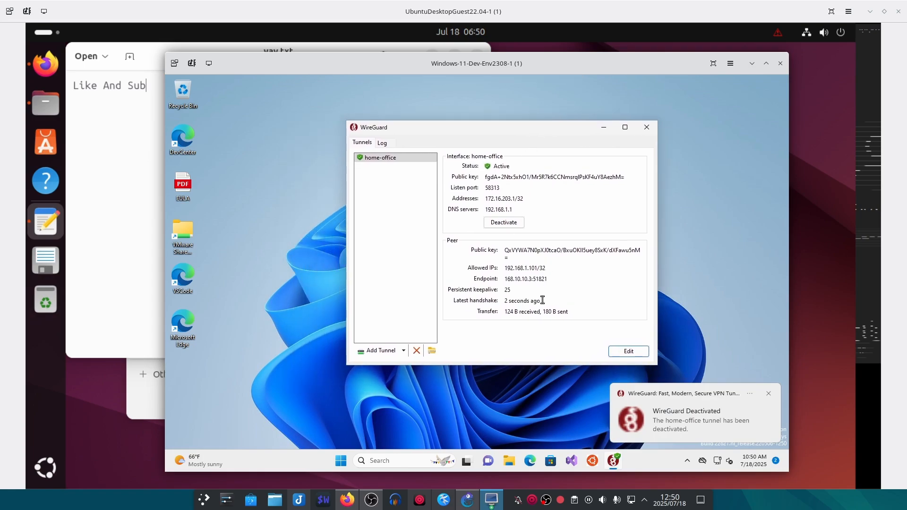
{"action": "left_click", "coordinate": [342, 459]}
{"action": "left_click", "coordinate": [260, 425]}
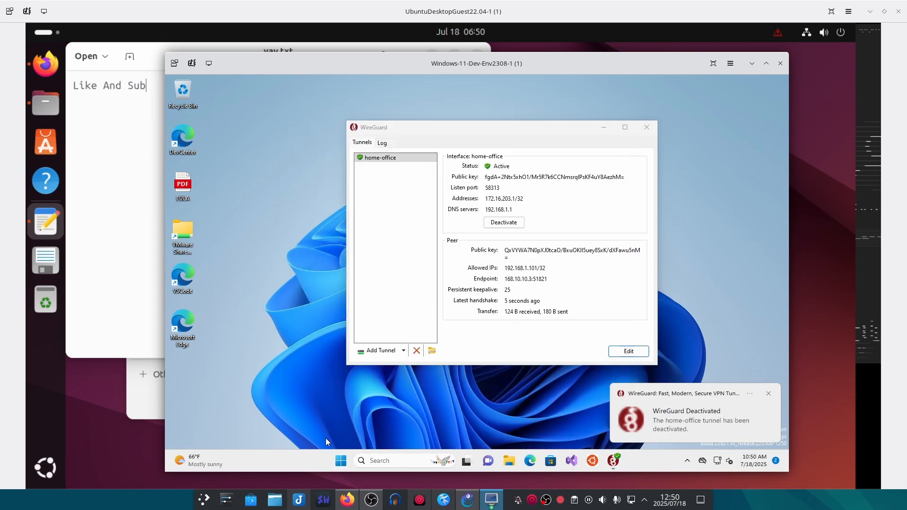
{"action": "left_click", "coordinate": [345, 462]}
{"action": "type", "text": "cmd"}
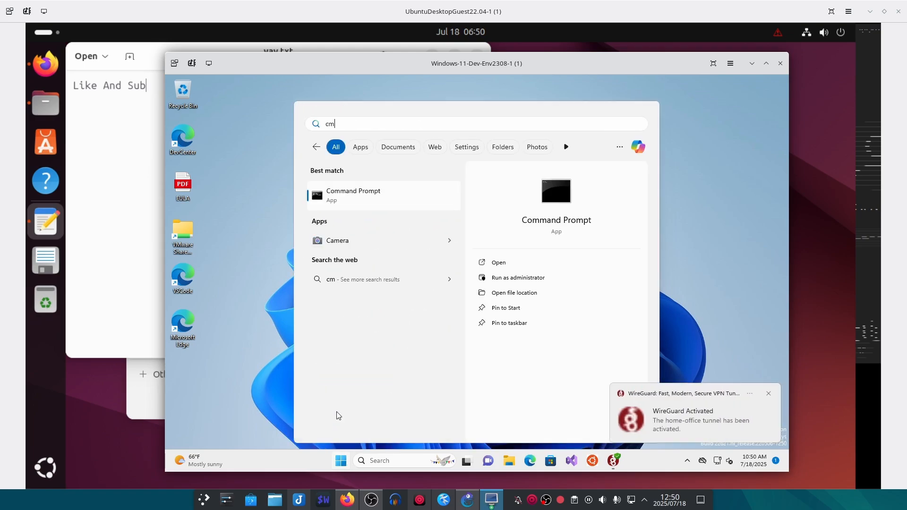
{"action": "left_click", "coordinate": [338, 209]}
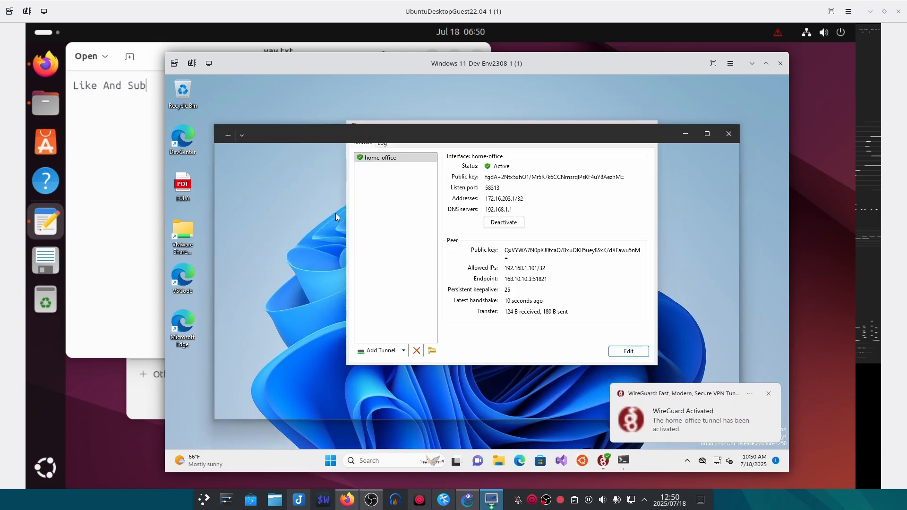
{"action": "type", "text": "pi"}
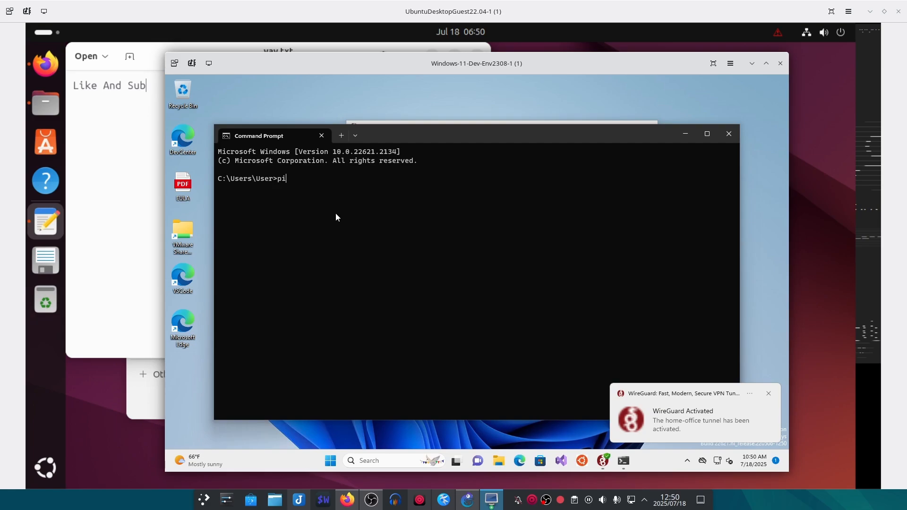
{"action": "type", "text": "ng 192."}
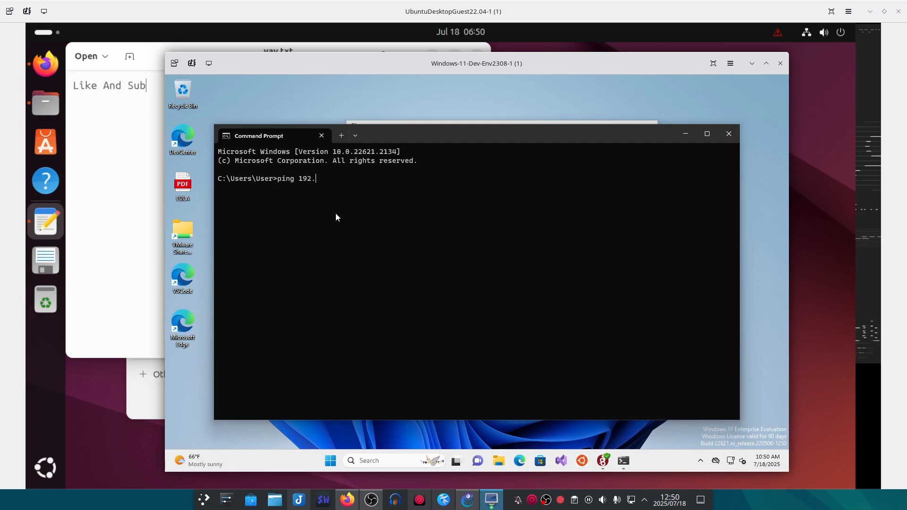
{"action": "type", "text": "168.1.101"}
{"action": "key", "text": "Return"}
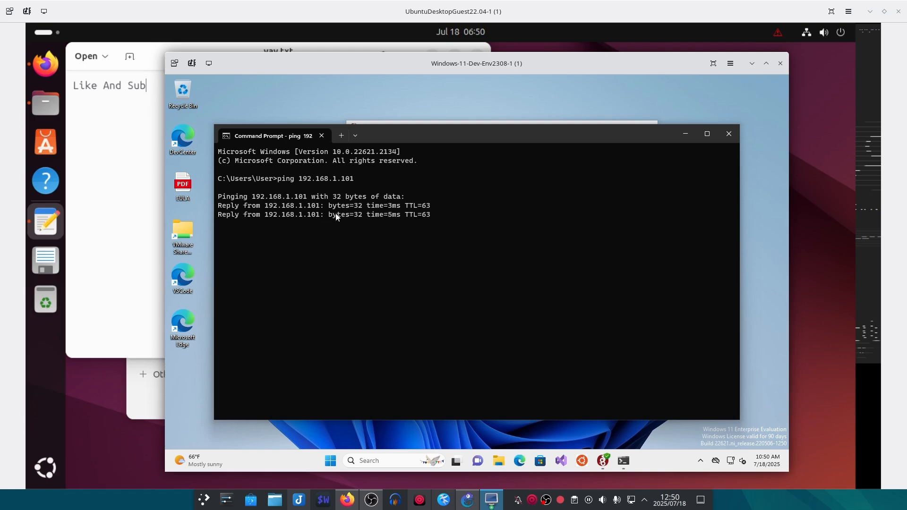
{"action": "key", "text": "ctrl+c"}
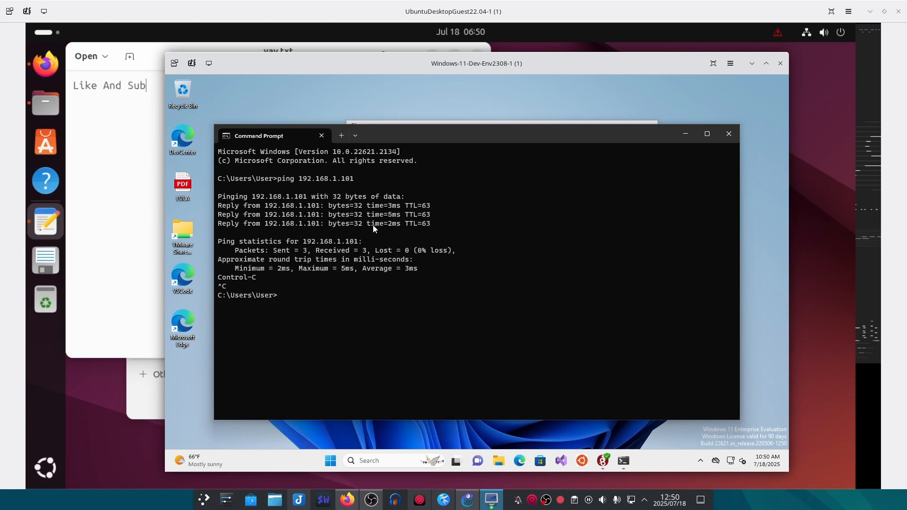
- Close the extra Edge tab and minimize the browser
{"action": "left_click", "coordinate": [526, 458]}
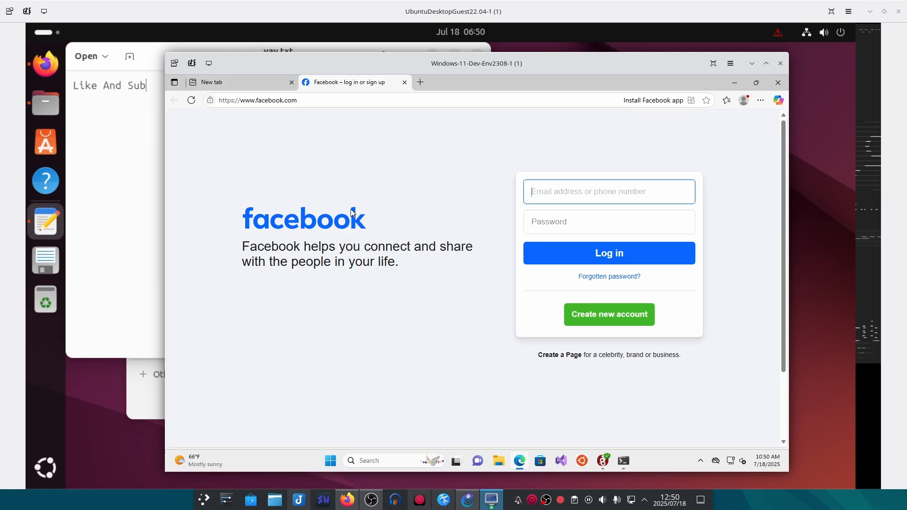
{"action": "left_click", "coordinate": [292, 82]}
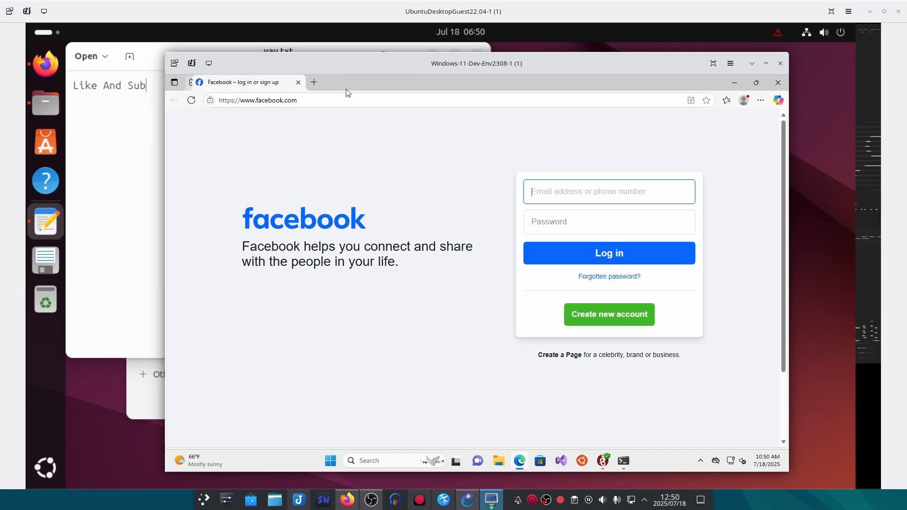
{"action": "left_click", "coordinate": [728, 80]}
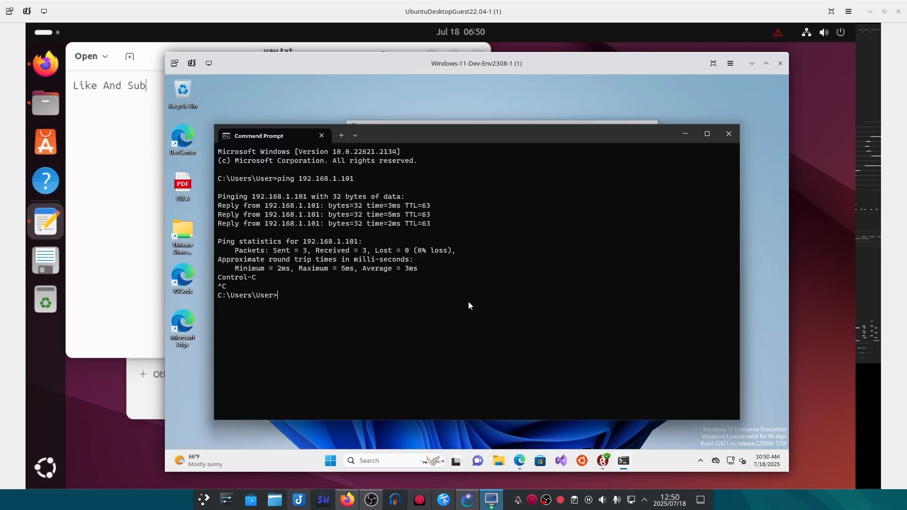
- Ping myserver.yayness and highlight the 'could not find host' error
{"action": "key", "text": "Up"}
{"action": "key", "text": "BackSpace"}
{"action": "key", "text": "BackSpace"}
{"action": "key", "text": "BackSpace"}
{"action": "key", "text": "BackSpace"}
{"action": "key", "text": "BackSpace"}
{"action": "key", "text": "BackSpace"}
{"action": "key", "text": "BackSpace"}
{"action": "key", "text": "BackSpace"}
{"action": "type", "text": "myserver.yayness"}
{"action": "key", "text": "Return"}
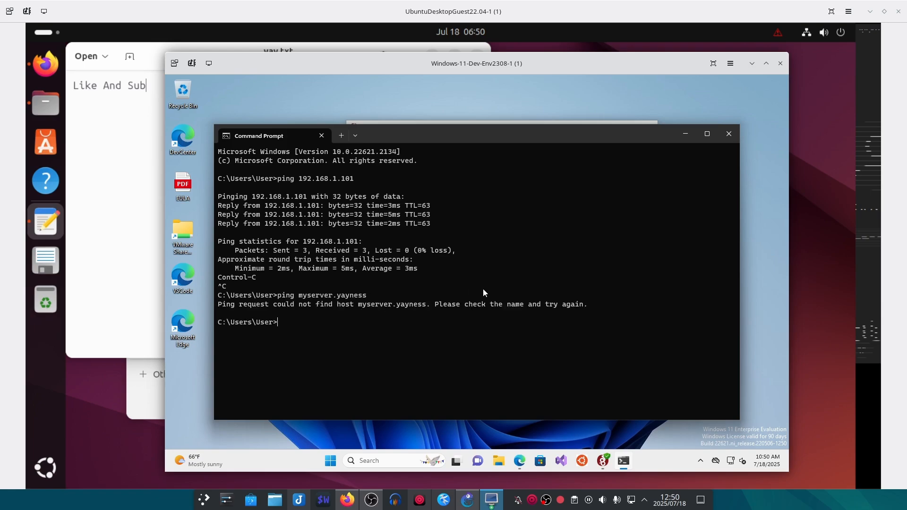
{"action": "left_click_drag", "start_coordinate": [481, 304], "coordinate": [342, 305]}
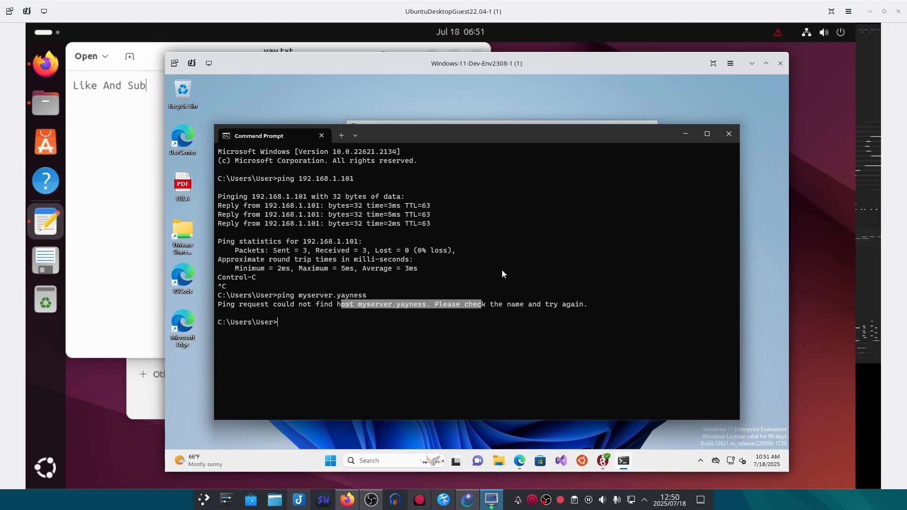
{"action": "left_click", "coordinate": [686, 136]}
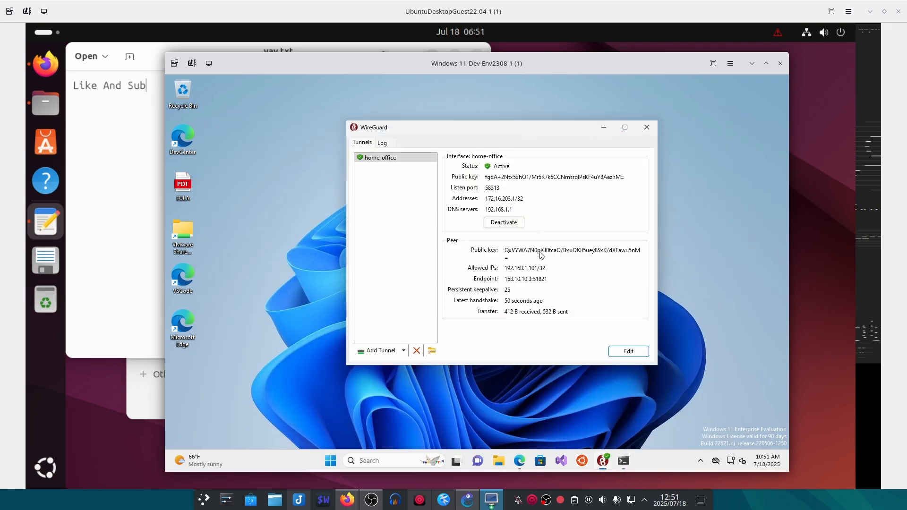
- Append ',192.168.1.1/32' to the home-office tunnel's AllowedIPs and save it
{"action": "left_click", "coordinate": [621, 354]}
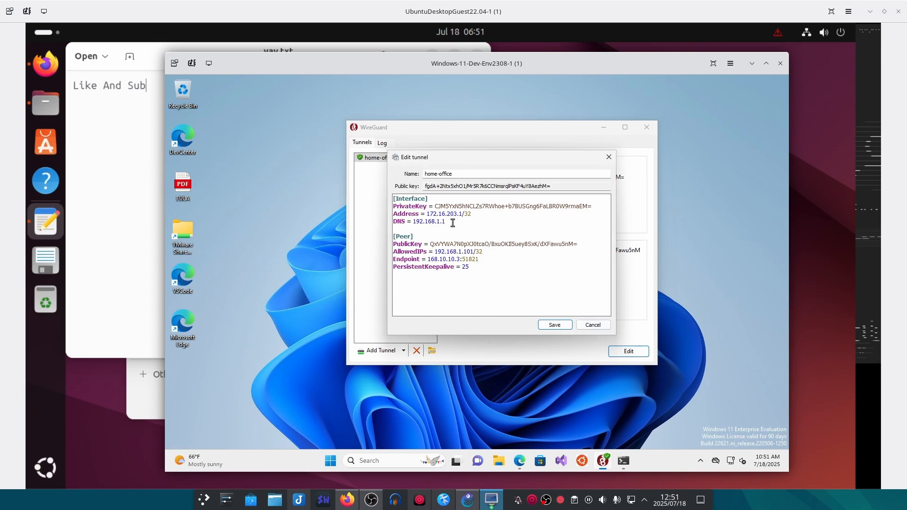
{"action": "left_click_drag", "start_coordinate": [447, 221], "coordinate": [385, 221]}
{"action": "left_click_drag", "start_coordinate": [483, 251], "coordinate": [437, 252]}
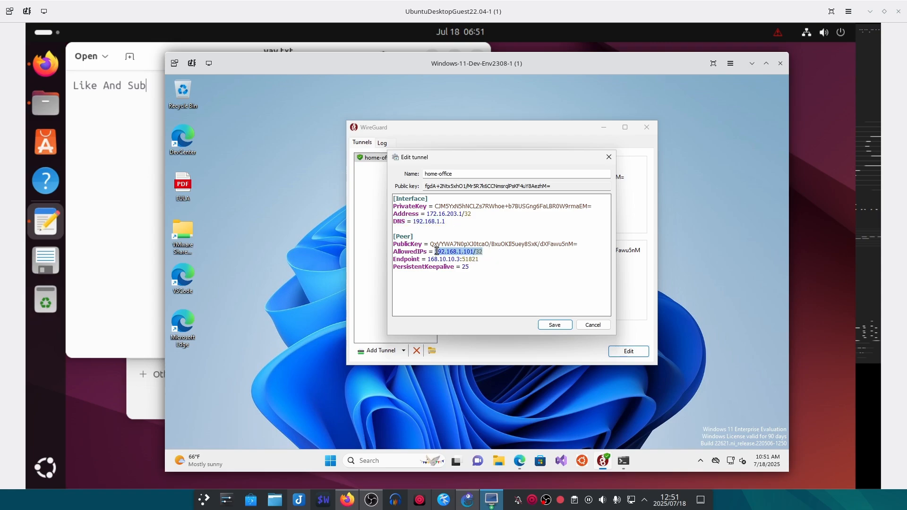
{"action": "left_click", "coordinate": [489, 250]}
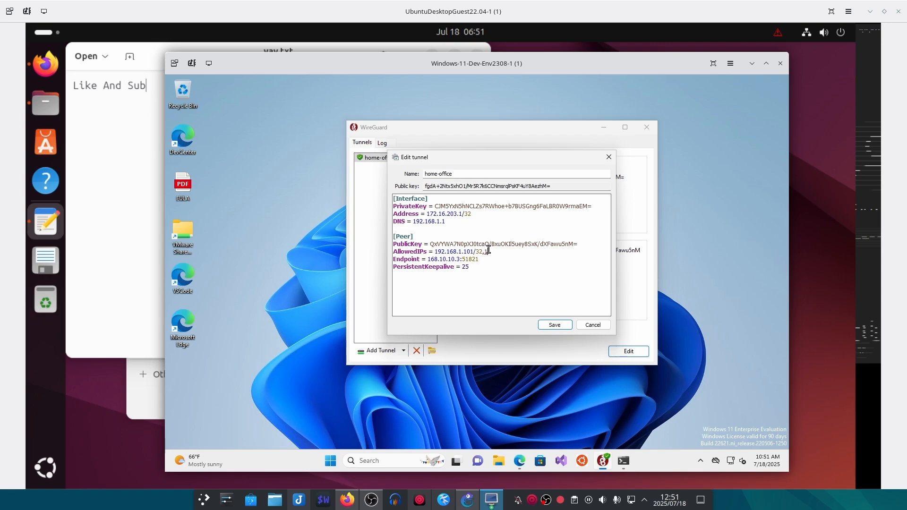
{"action": "type", "text": ",192.168.1.1/32"}
{"action": "left_click", "coordinate": [554, 325]}
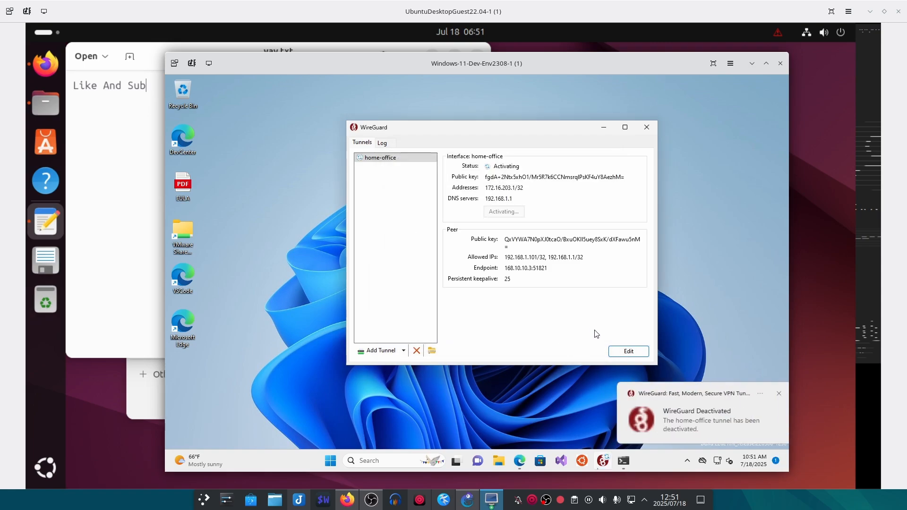
- Rerun ping myserver.yayness in Command Prompt and confirm it now gets replies
{"action": "left_click", "coordinate": [624, 461]}
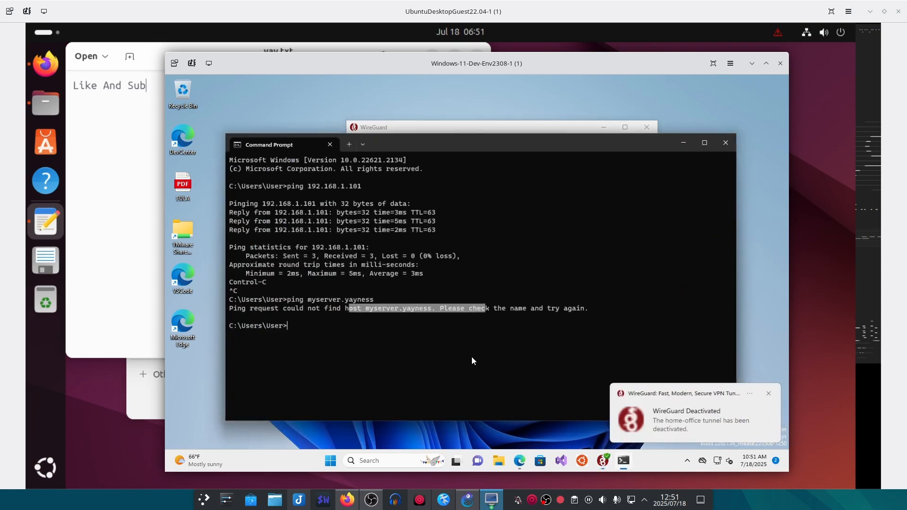
{"action": "key", "text": "Up"}
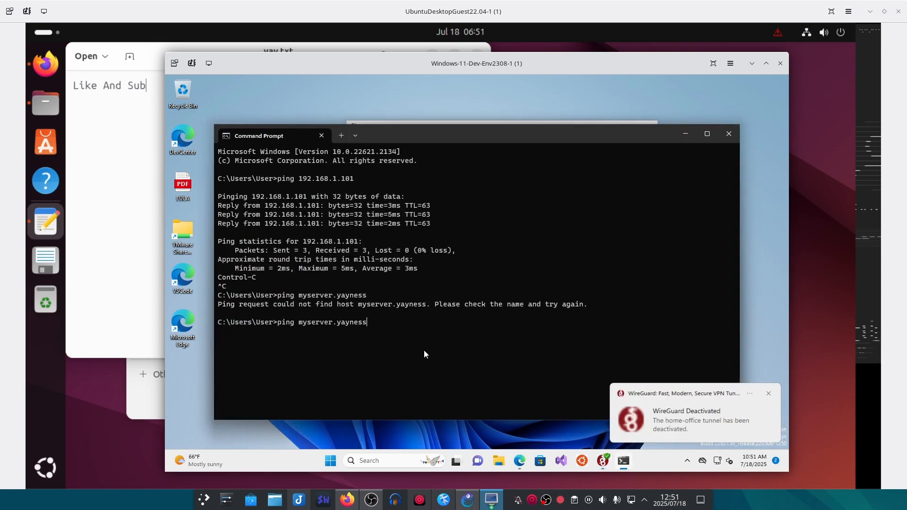
{"action": "key", "text": "Return"}
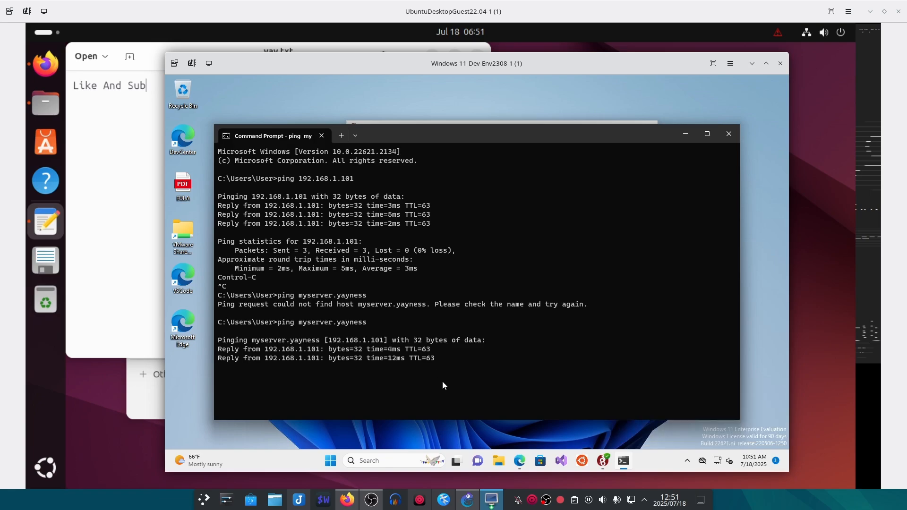
{"action": "left_click_drag", "start_coordinate": [434, 377], "coordinate": [374, 350]}
{"action": "left_click", "coordinate": [493, 378]}
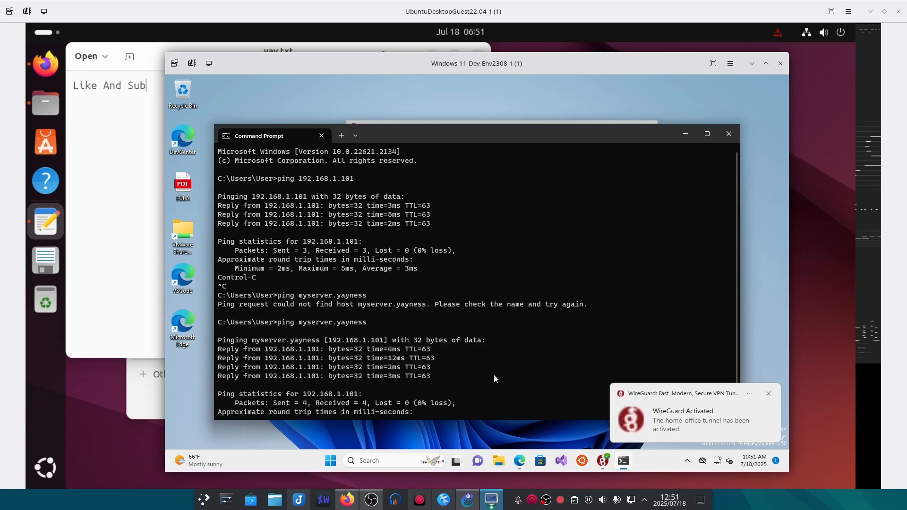
{"action": "left_click", "coordinate": [687, 134]}
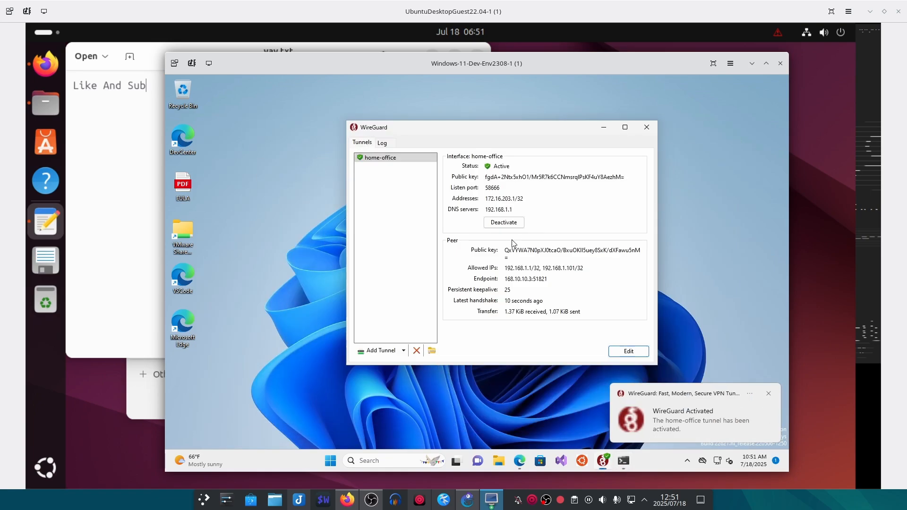
- Highlight the home-office tunnel's current allowed IPs in WireGuard
{"action": "left_click_drag", "start_coordinate": [510, 131], "coordinate": [456, 131]}
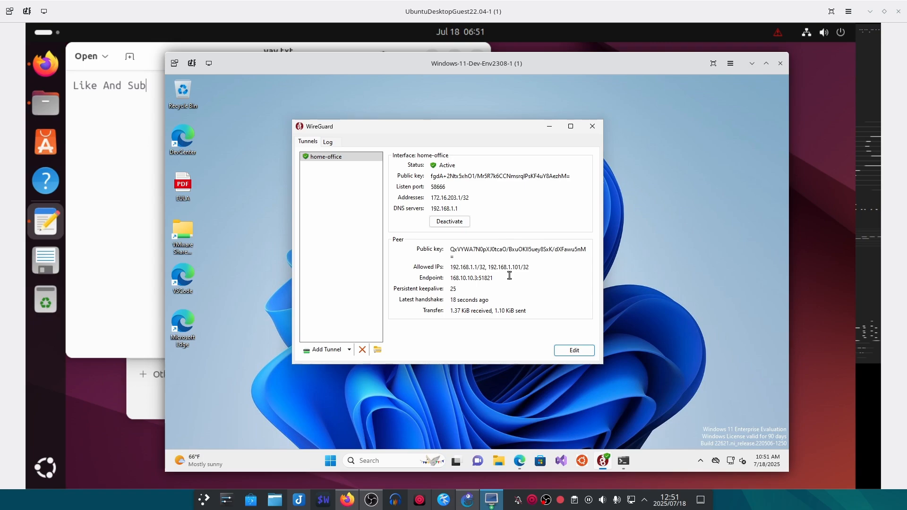
{"action": "left_click_drag", "start_coordinate": [450, 267], "coordinate": [532, 269]}
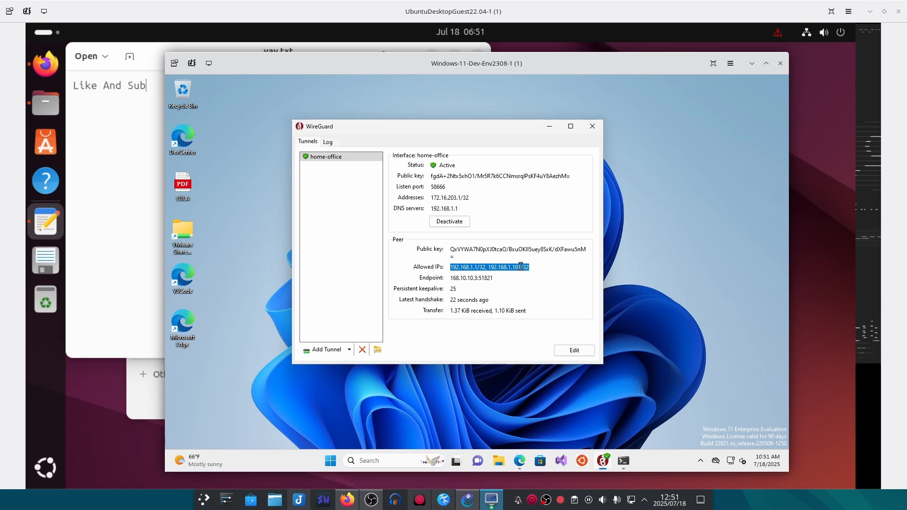
{"action": "left_click", "coordinate": [588, 405]}
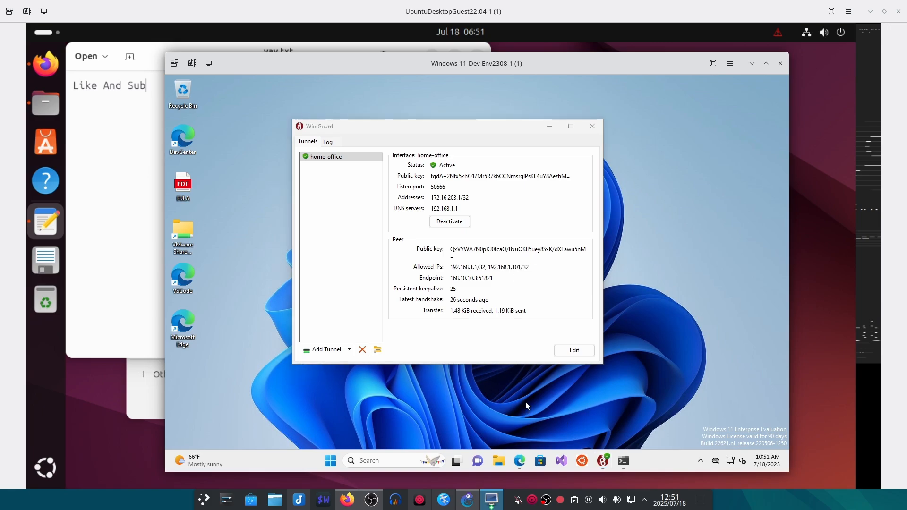
- Reload Facebook in Edge, show the can't-reach-page error, and close Edge
{"action": "mouse_move", "coordinate": [521, 462]}
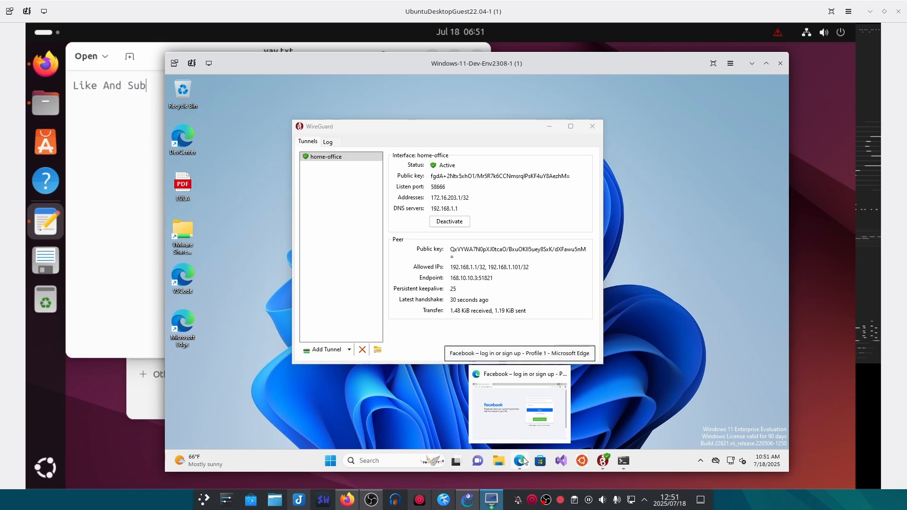
{"action": "left_click", "coordinate": [524, 461]}
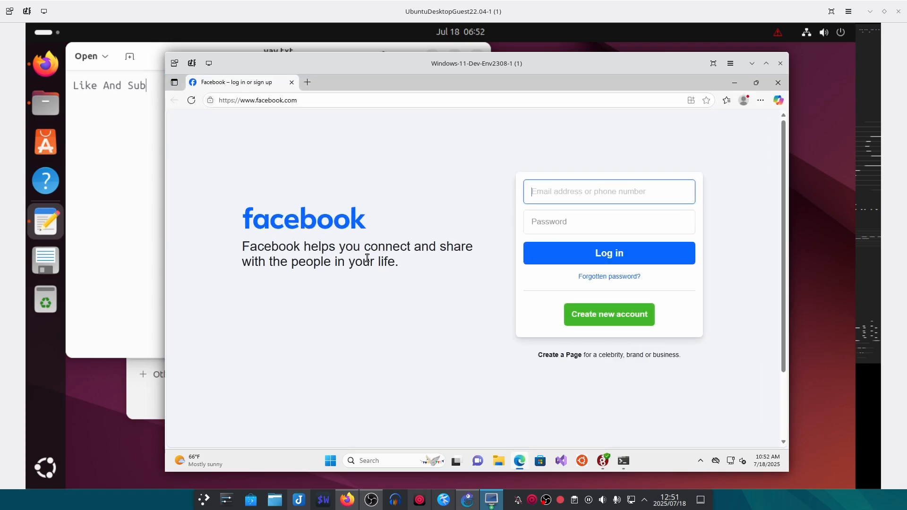
{"action": "left_click", "coordinate": [192, 100]}
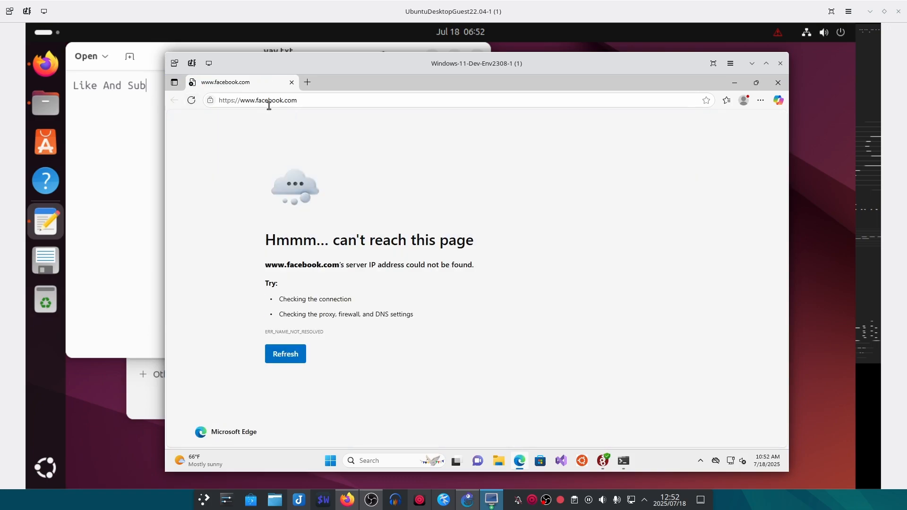
{"action": "left_click_drag", "start_coordinate": [244, 161], "coordinate": [440, 341]}
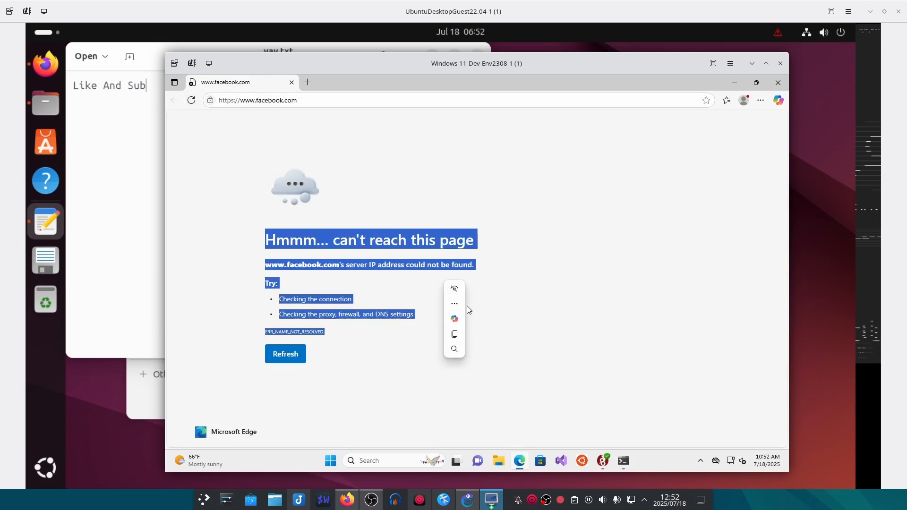
{"action": "left_click", "coordinate": [583, 217]}
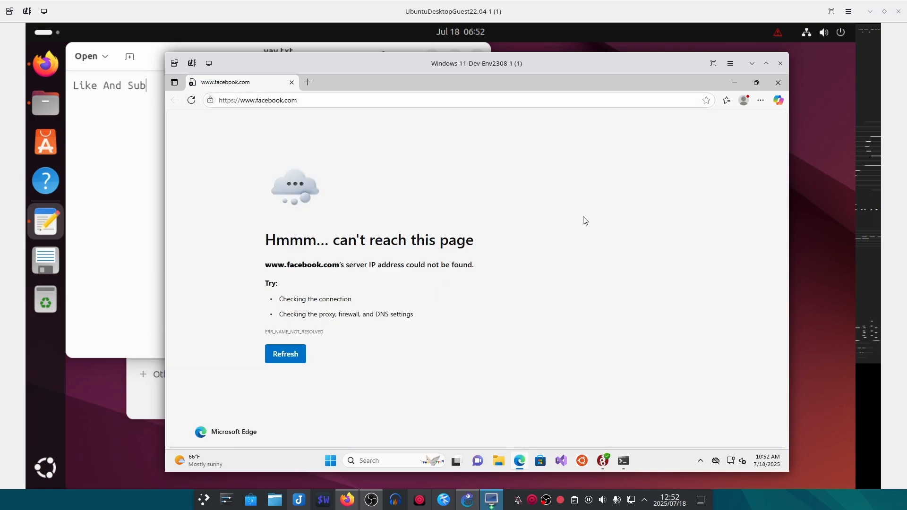
{"action": "left_click", "coordinate": [779, 82]}
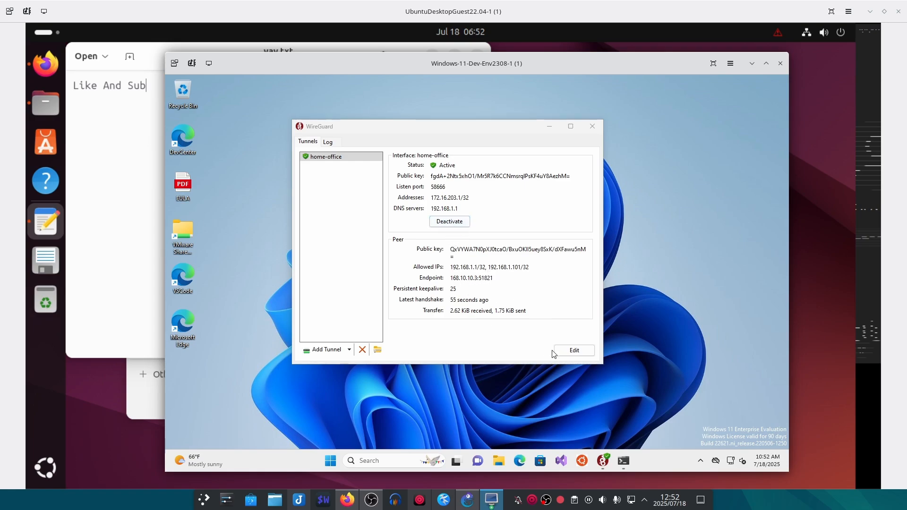
- Replace the home-office tunnel's AllowedIPs with 0.0.0.0/0 and save the configuration
{"action": "left_click", "coordinate": [572, 350]}
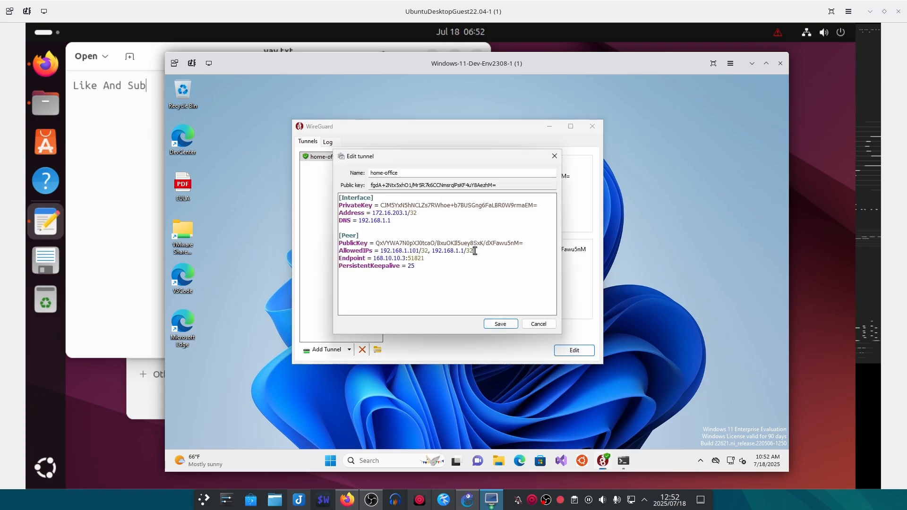
{"action": "left_click_drag", "start_coordinate": [475, 251], "coordinate": [381, 251]}
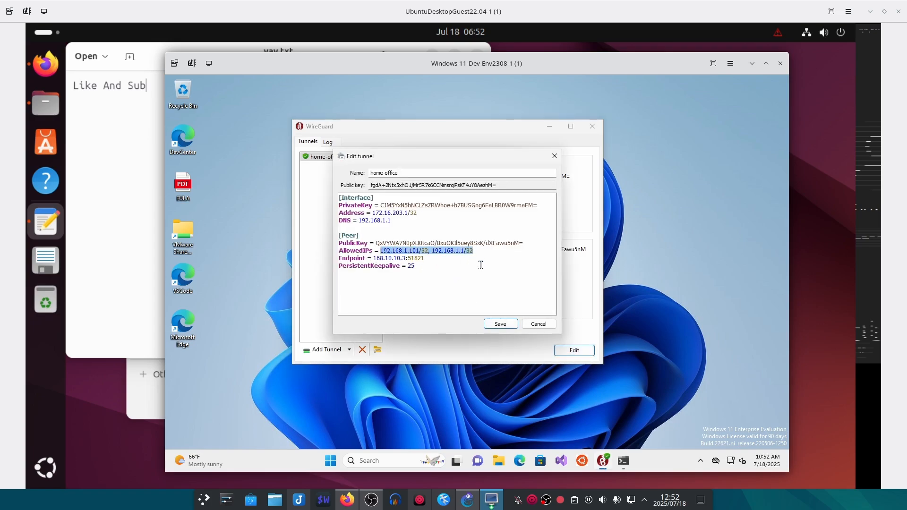
{"action": "type", "text": "0.0.0.0"}
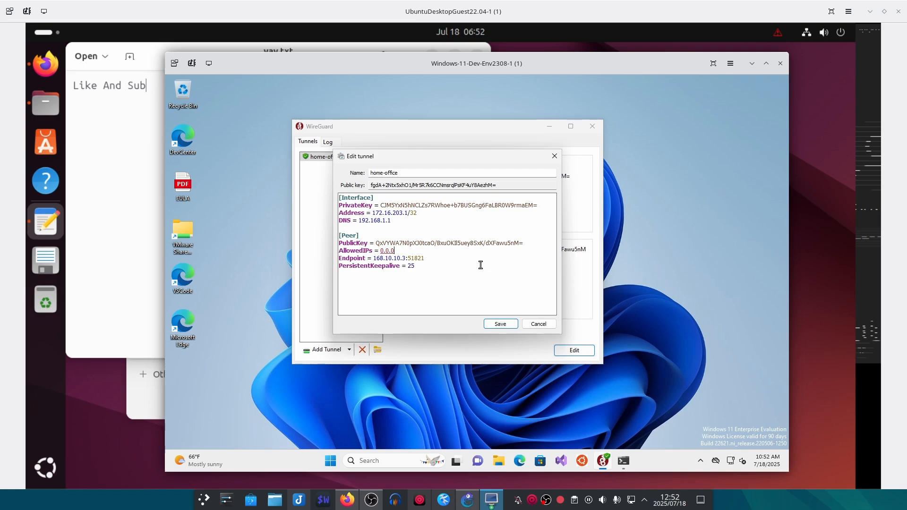
{"action": "type", "text": "/0"}
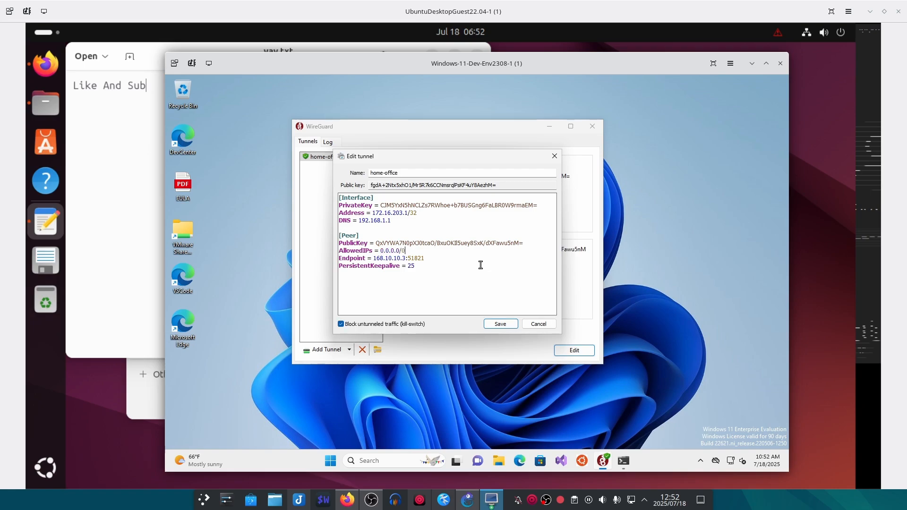
{"action": "left_click", "coordinate": [500, 324]}
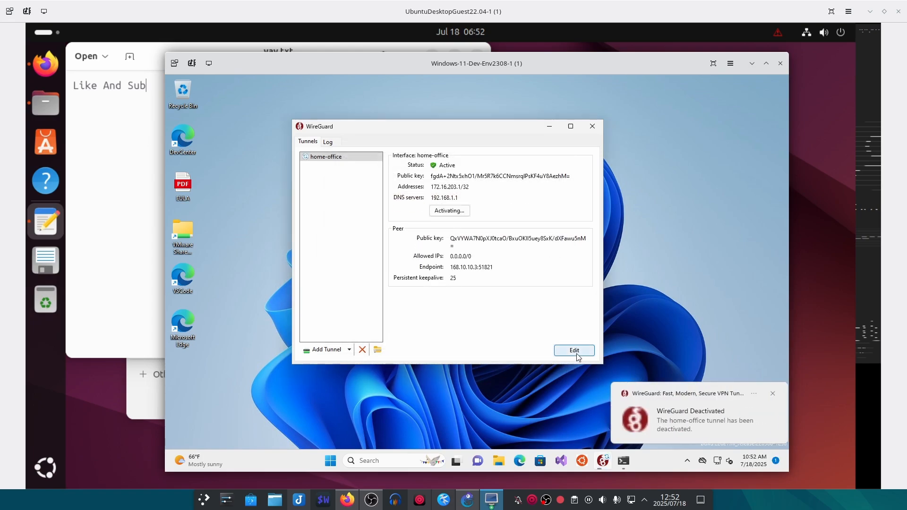